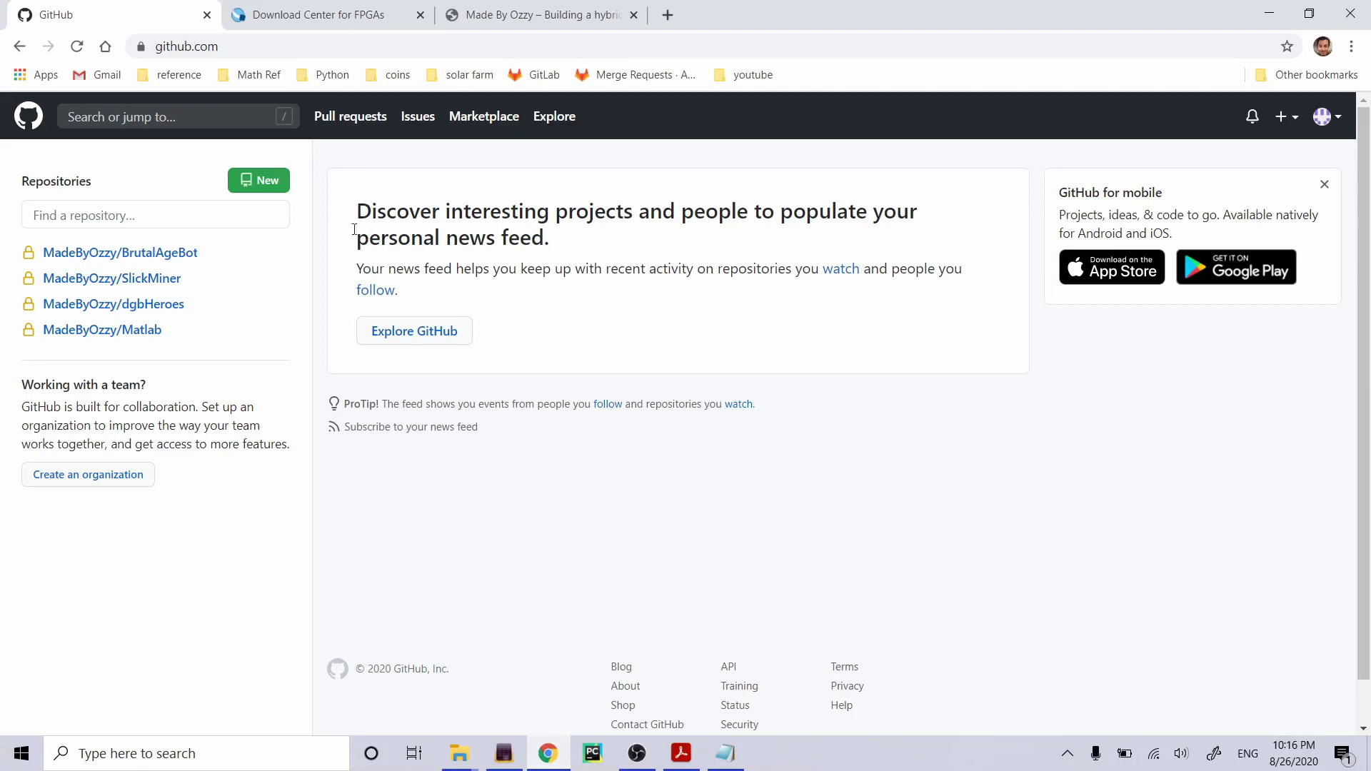
Start a new GitHub repository named copper with the description "FPGA gaming console and crypto miner".
click(272, 186)
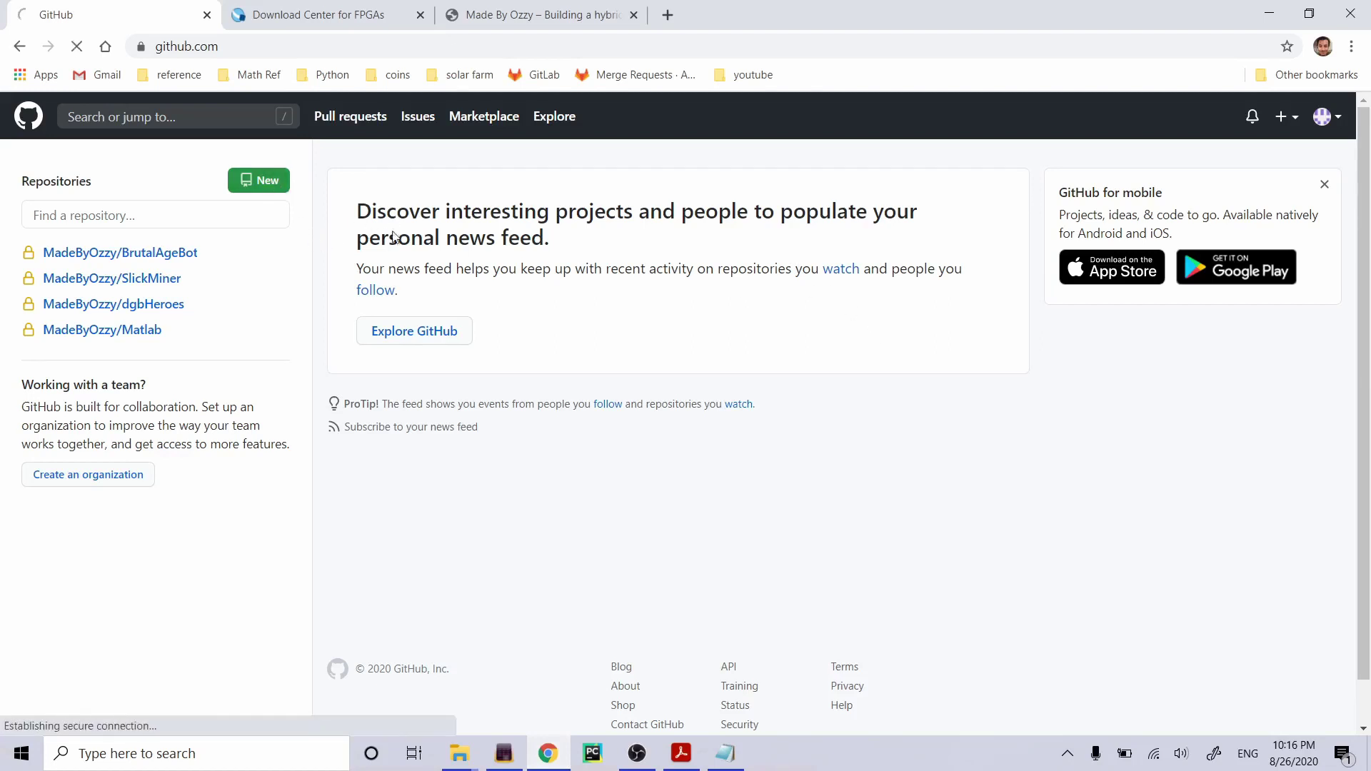
click(622, 332)
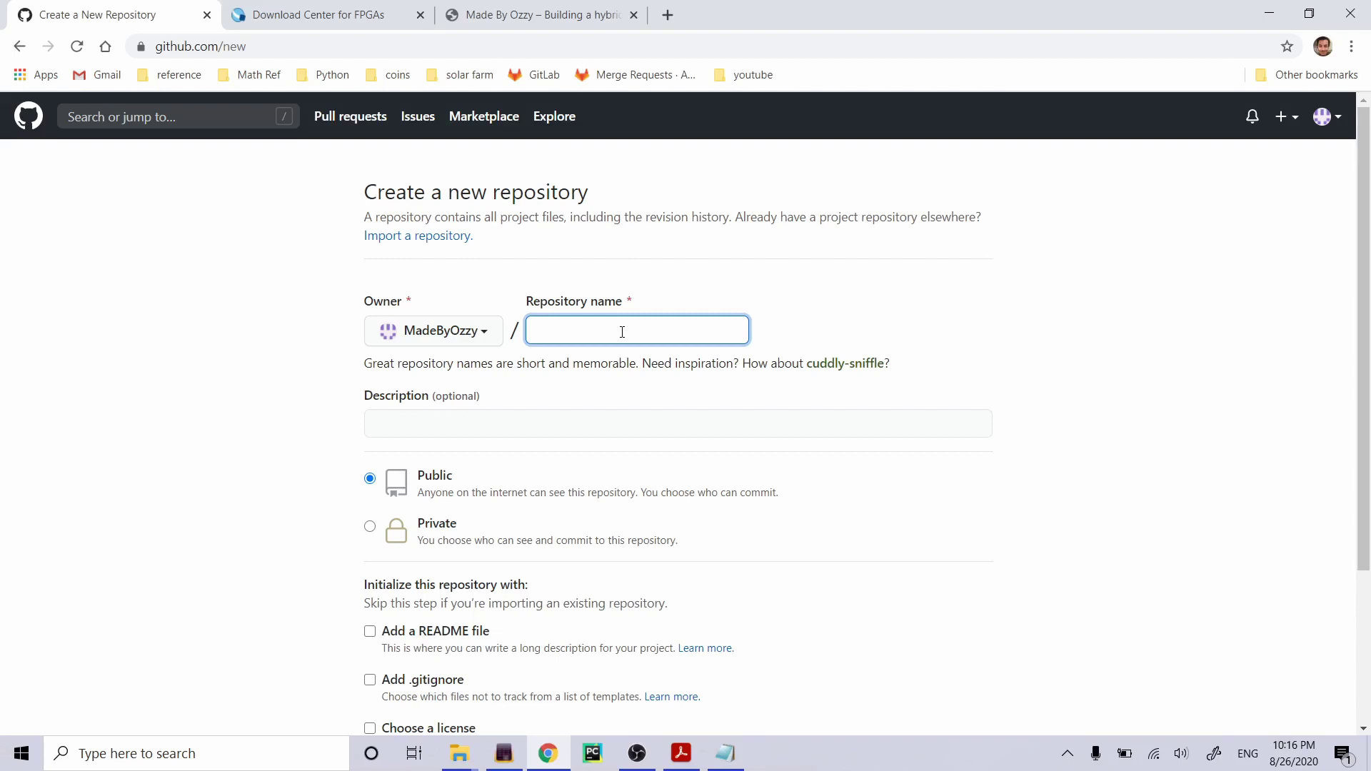
text(opper)
click(646, 417)
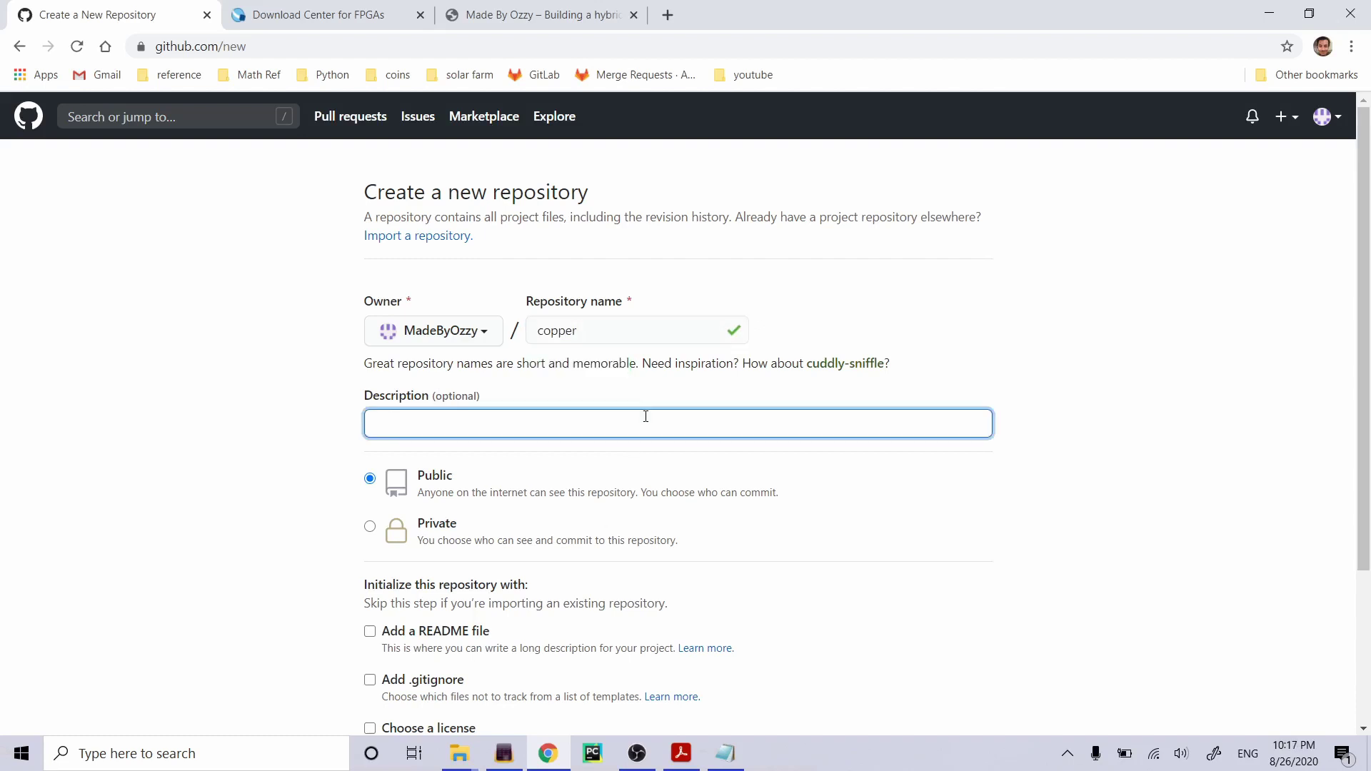
text(FPGA gaming console and )
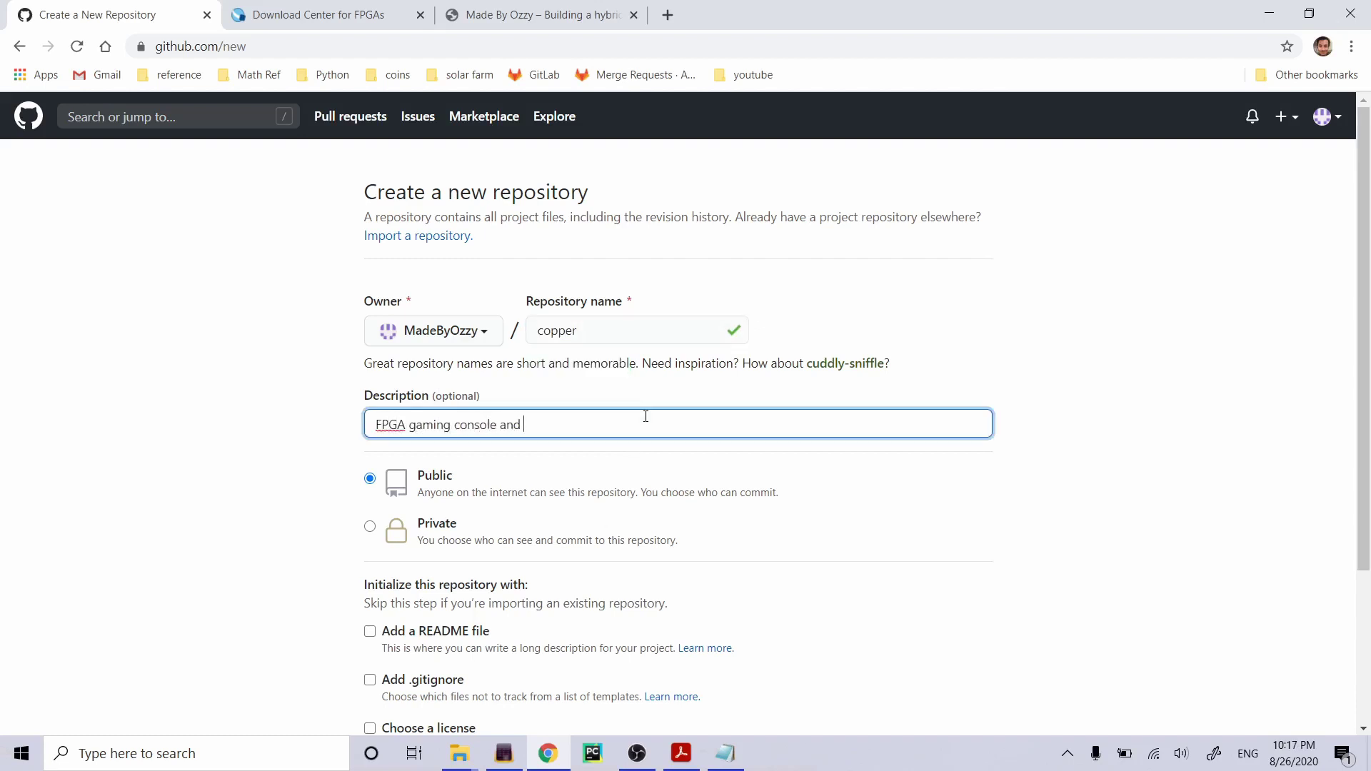
text(crypto miner)
Initialize the public repository with a README file and create it.
scroll(335, 450, down, 2)
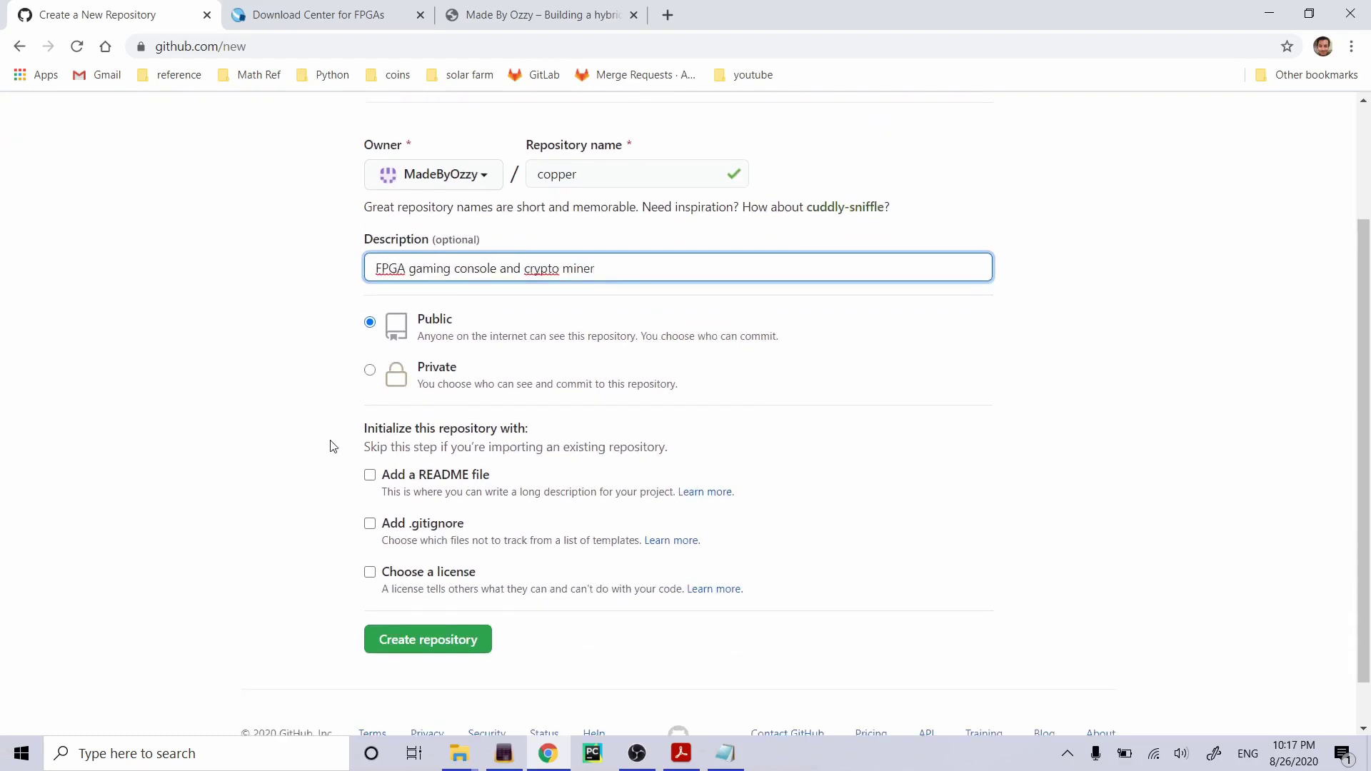
click(370, 475)
scroll(310, 508, down, 1)
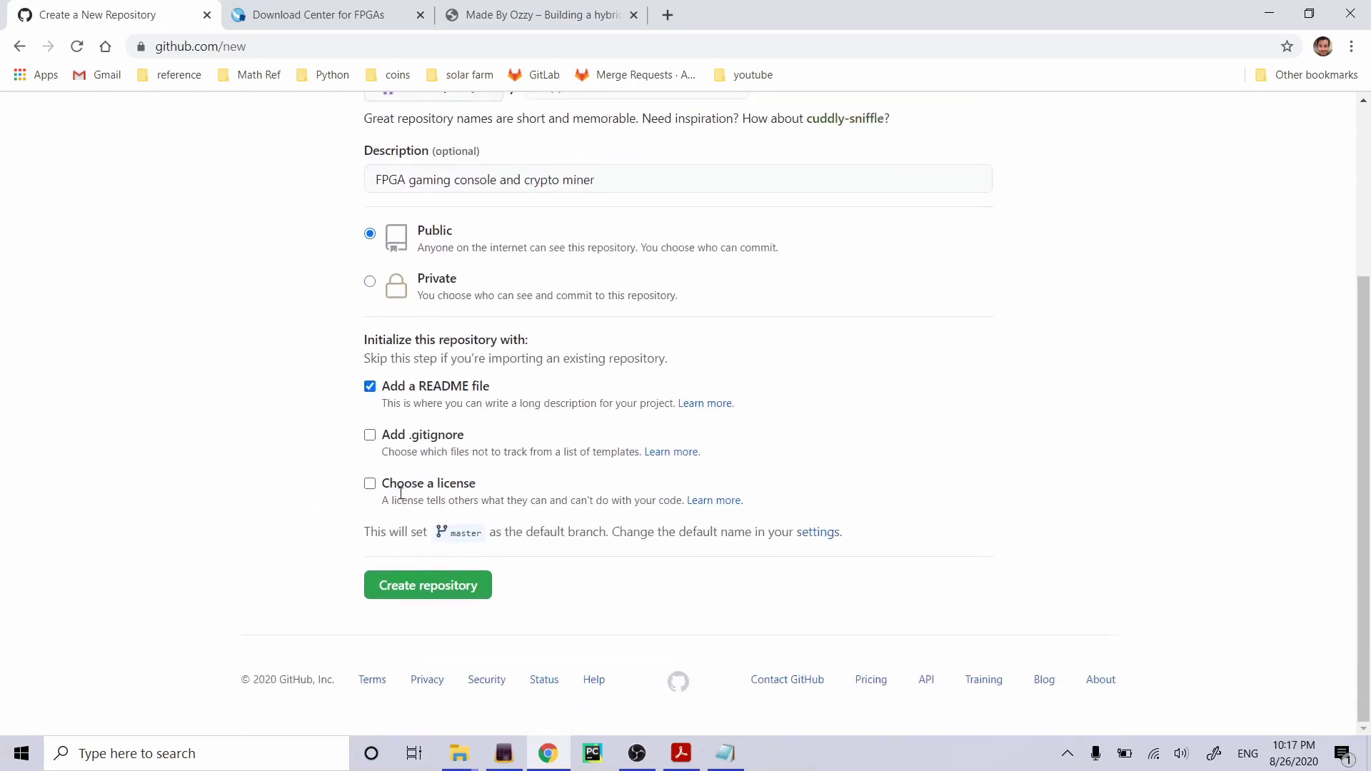
click(428, 594)
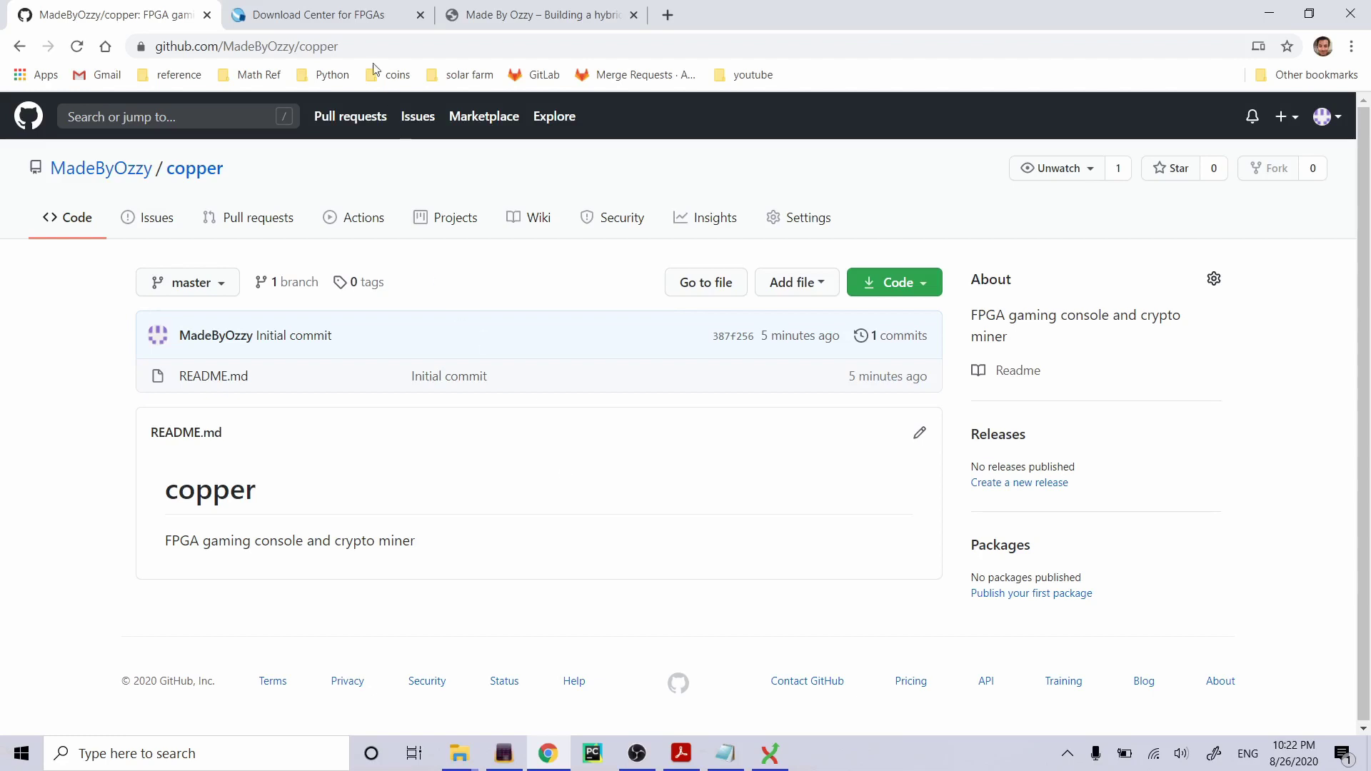
Clone the copper repository from its GitHub address into the Desktop\YouTube folder with Git Extensions and open the clone.
click(358, 48)
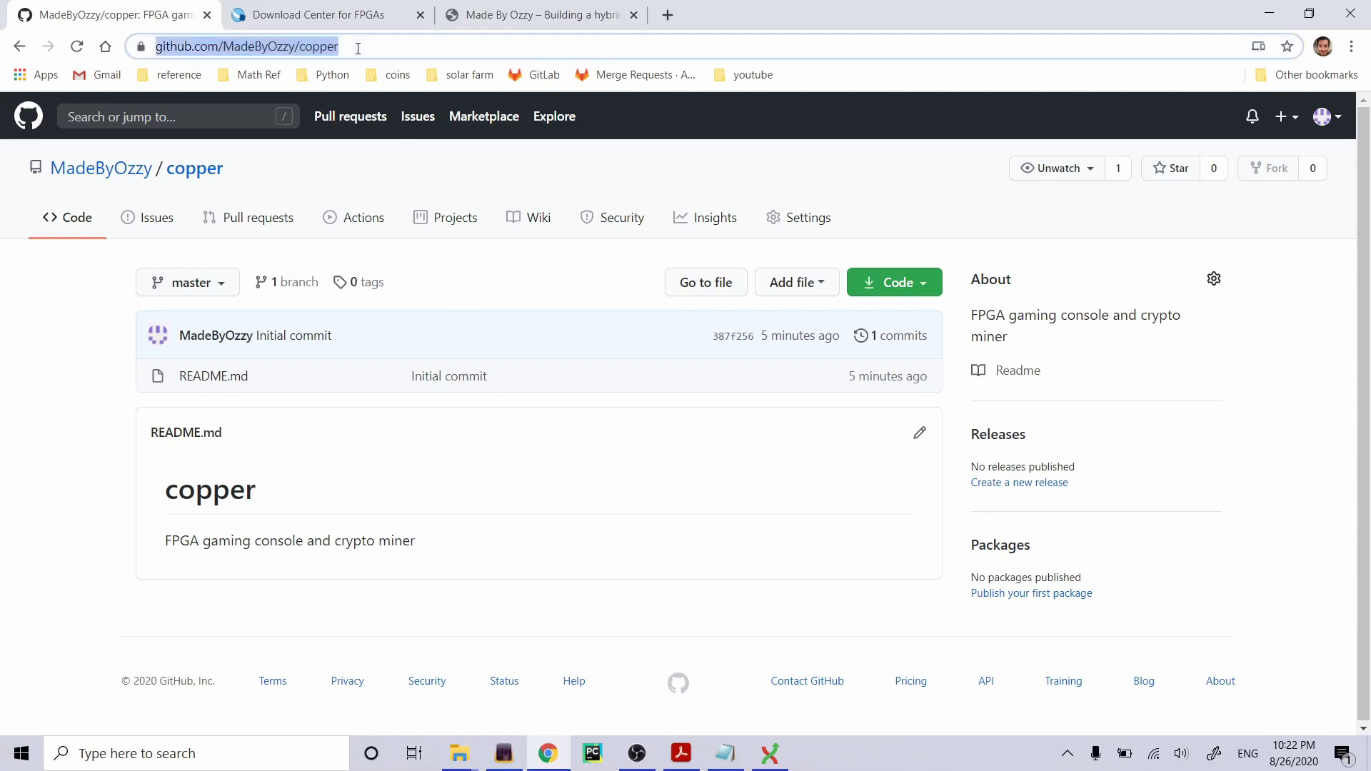
click(770, 754)
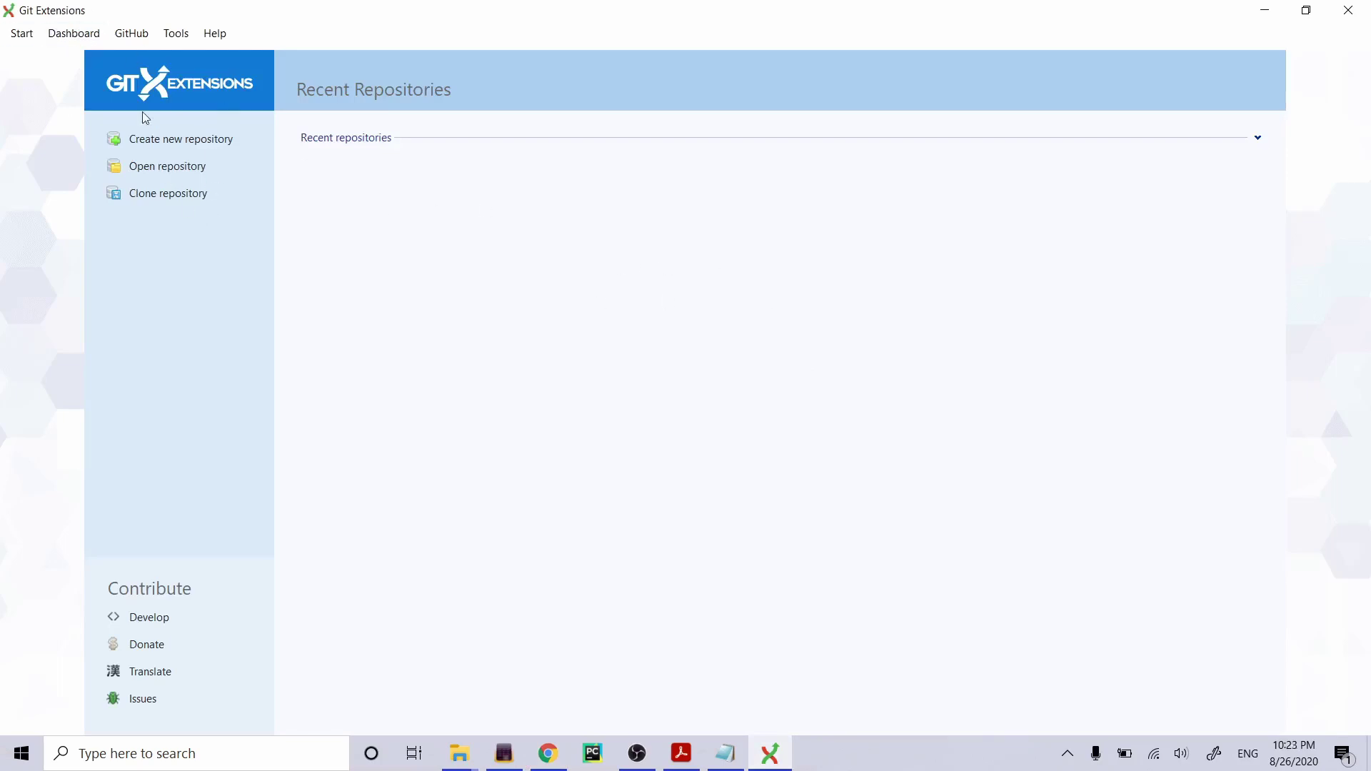
click(186, 195)
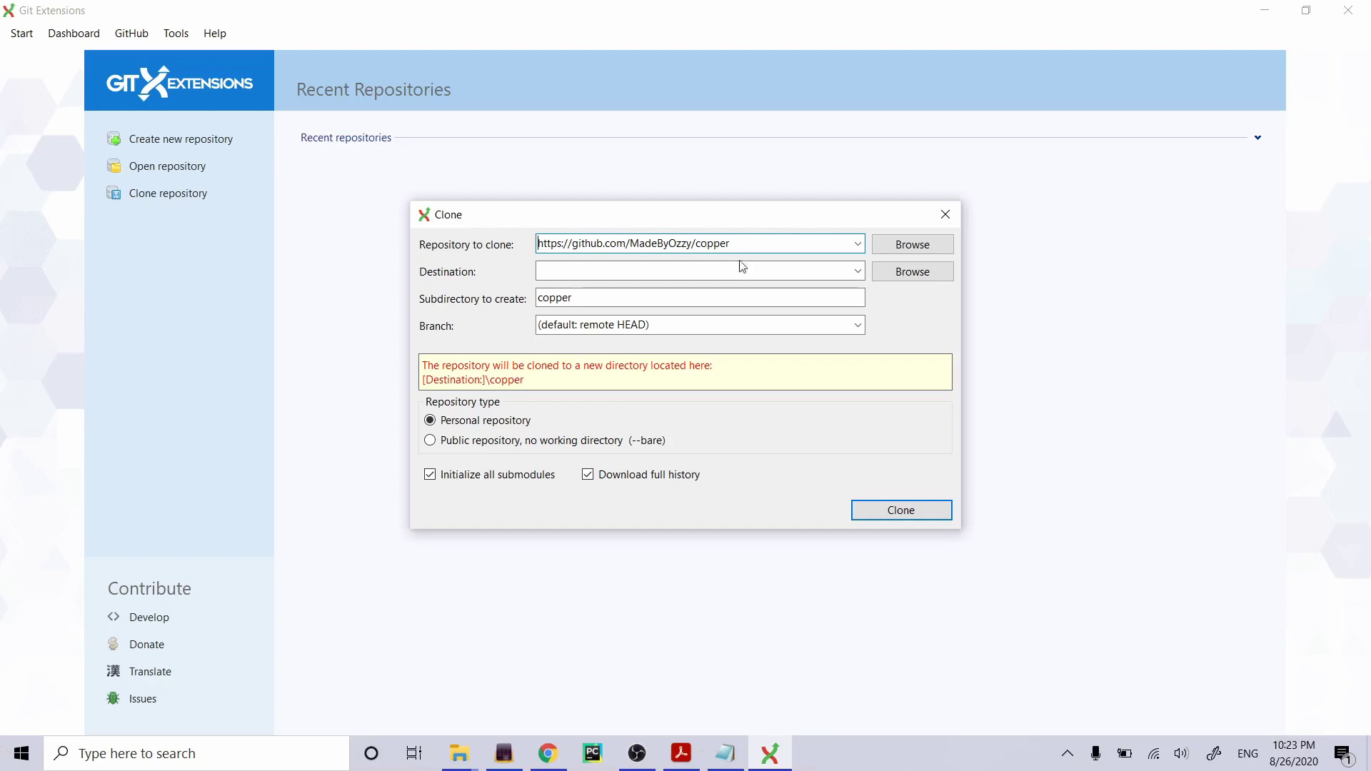
click(741, 275)
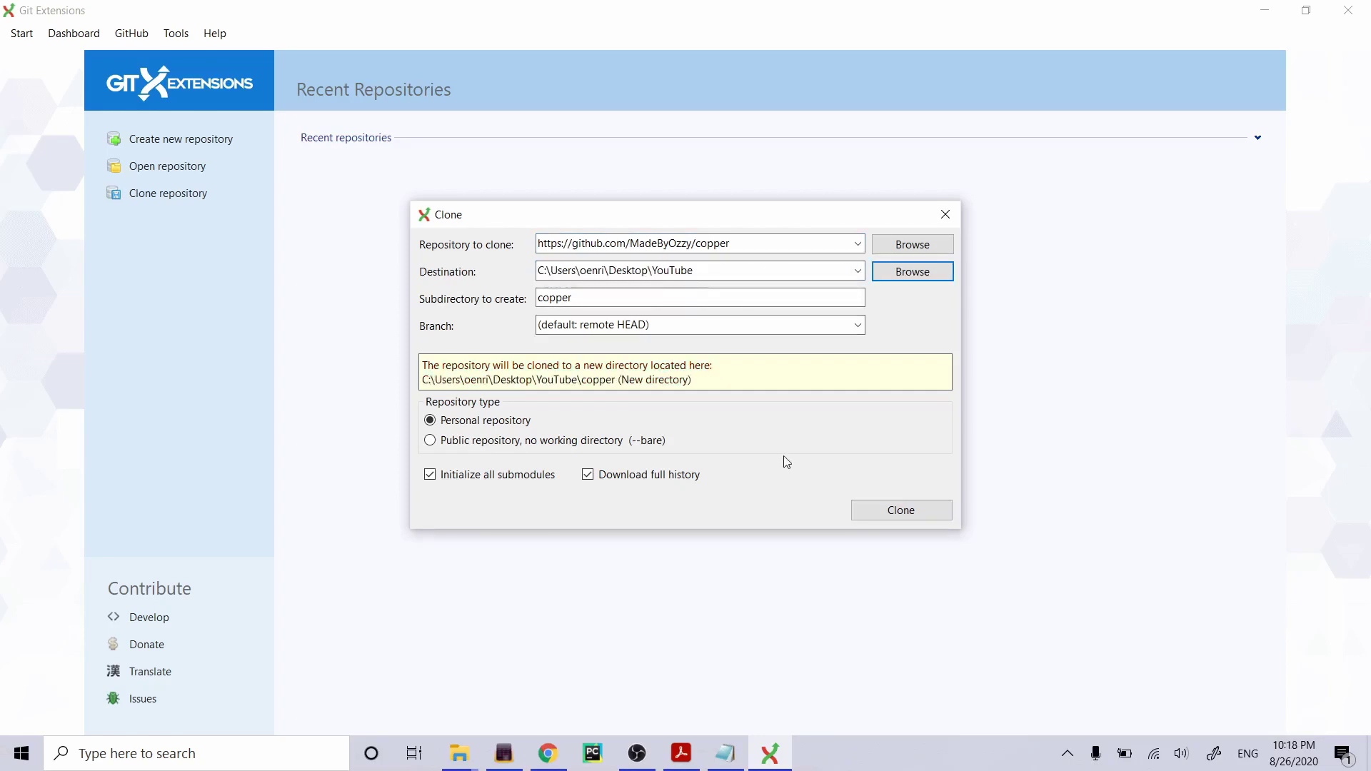
click(902, 511)
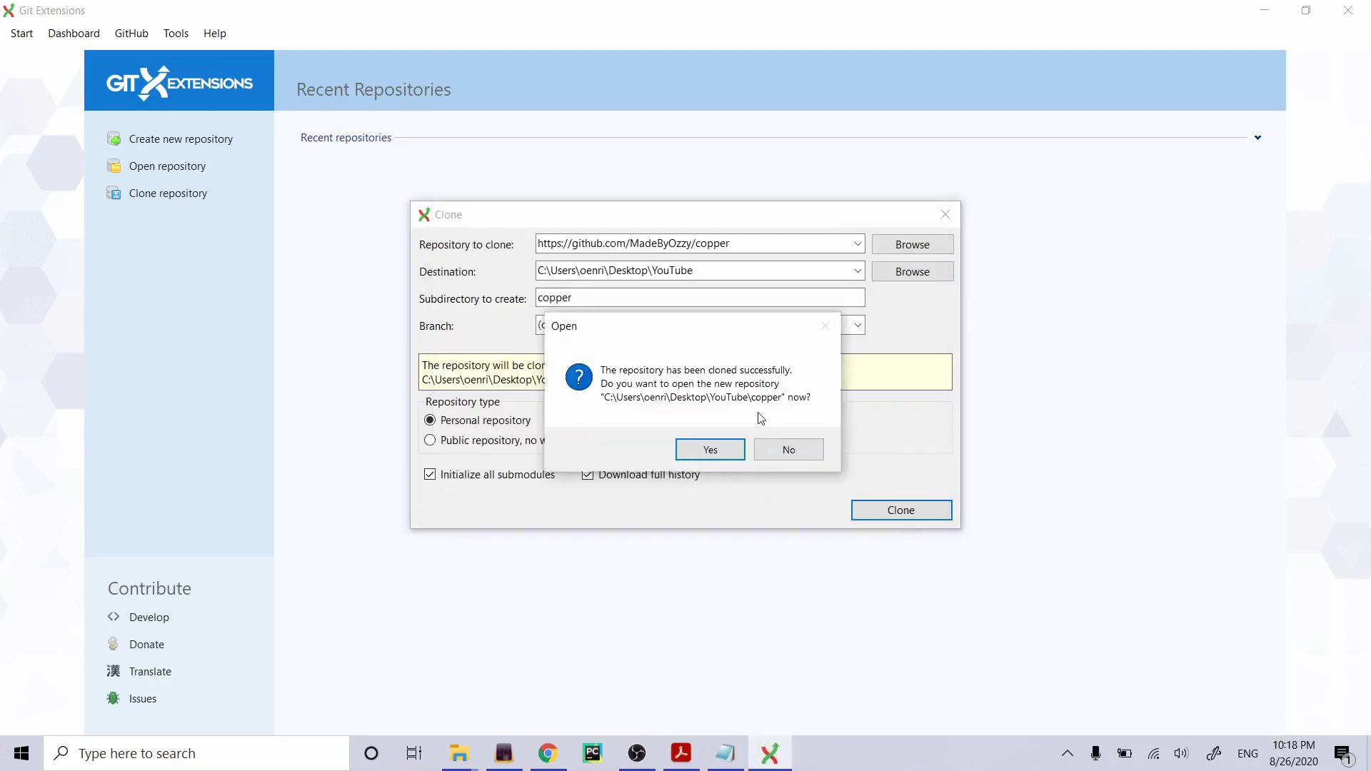
click(730, 447)
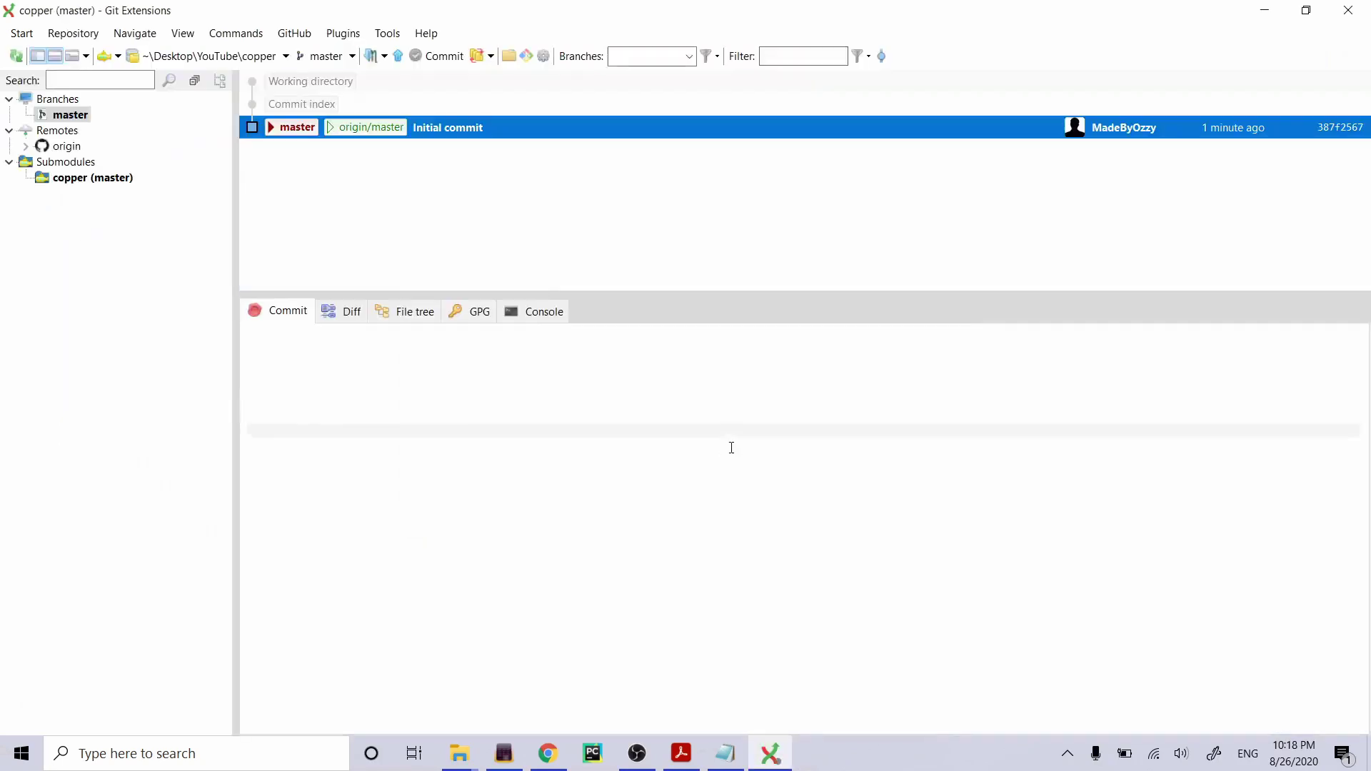
Switch to the YouTube folder in File Explorer and open the cloned copper folder.
mouse_move(460, 753)
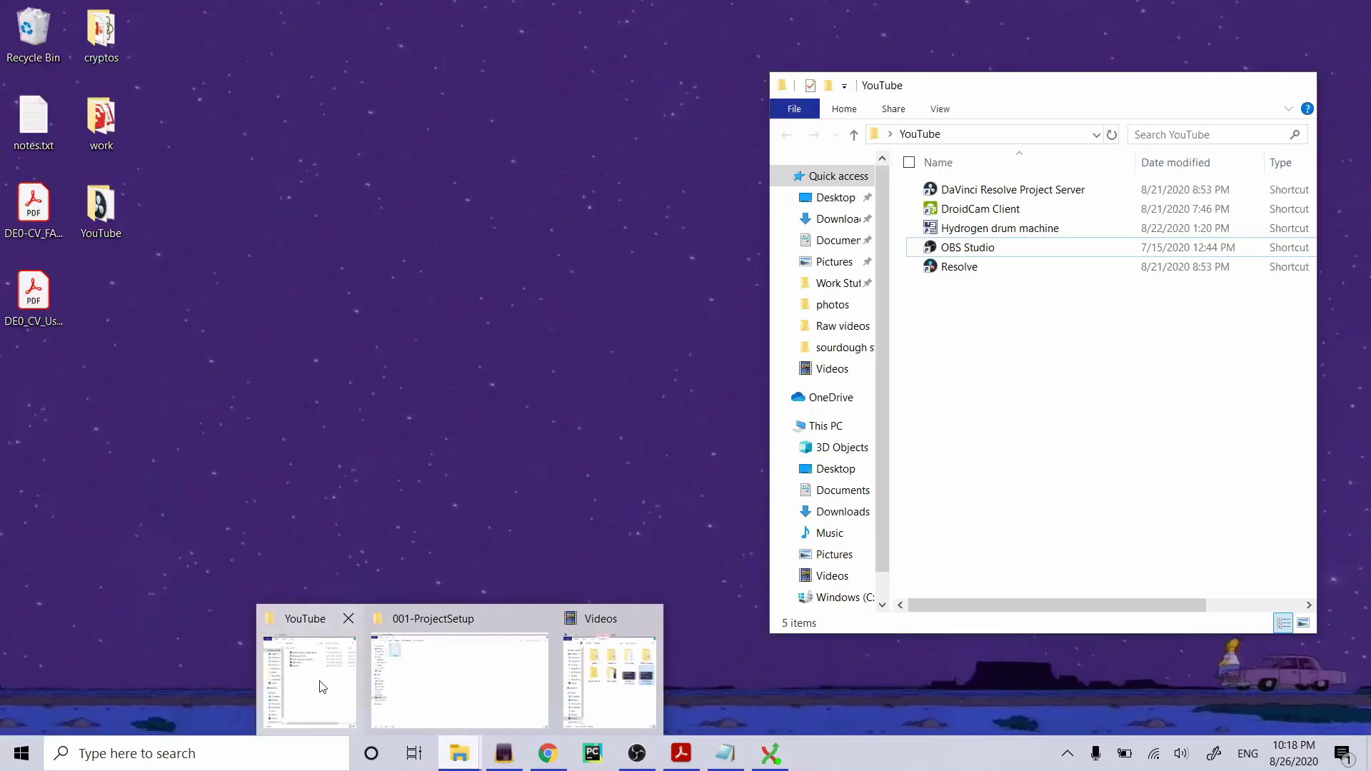
click(323, 687)
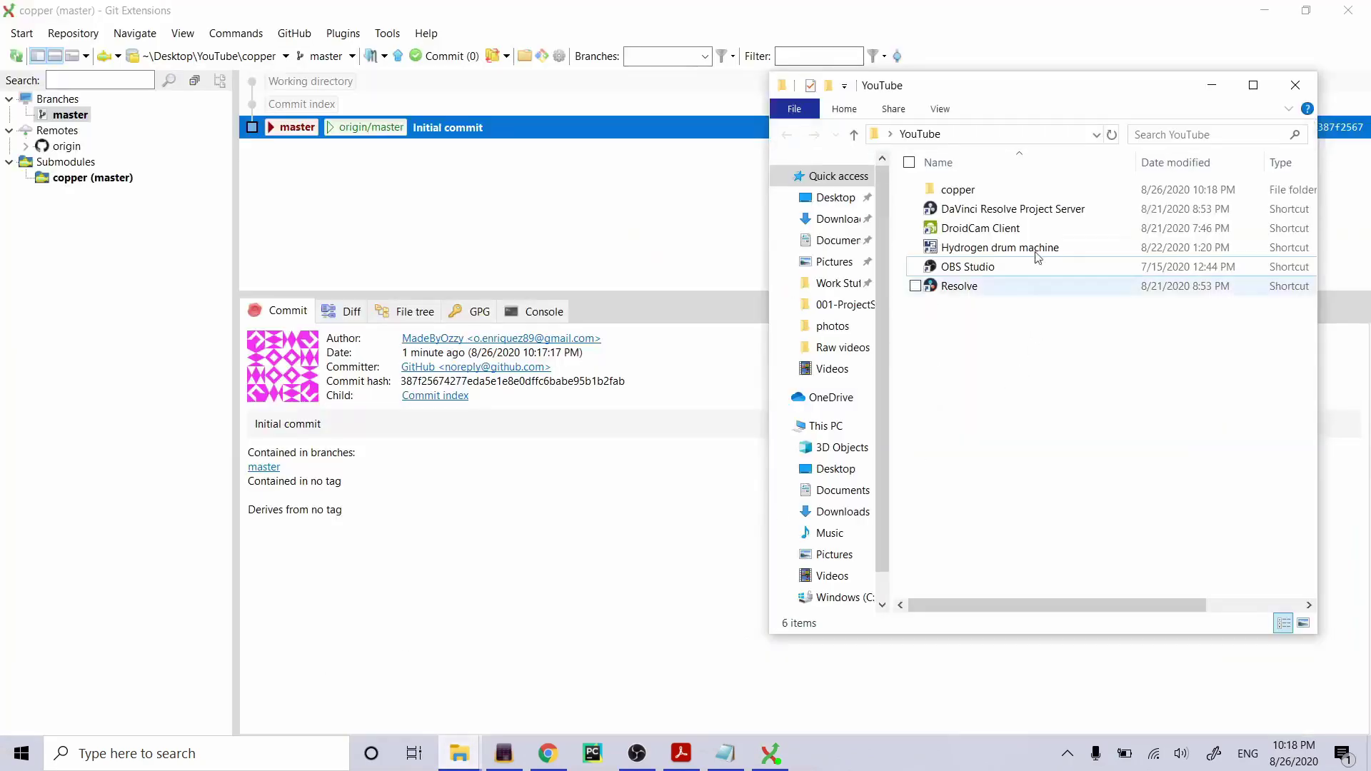
double_click(992, 190)
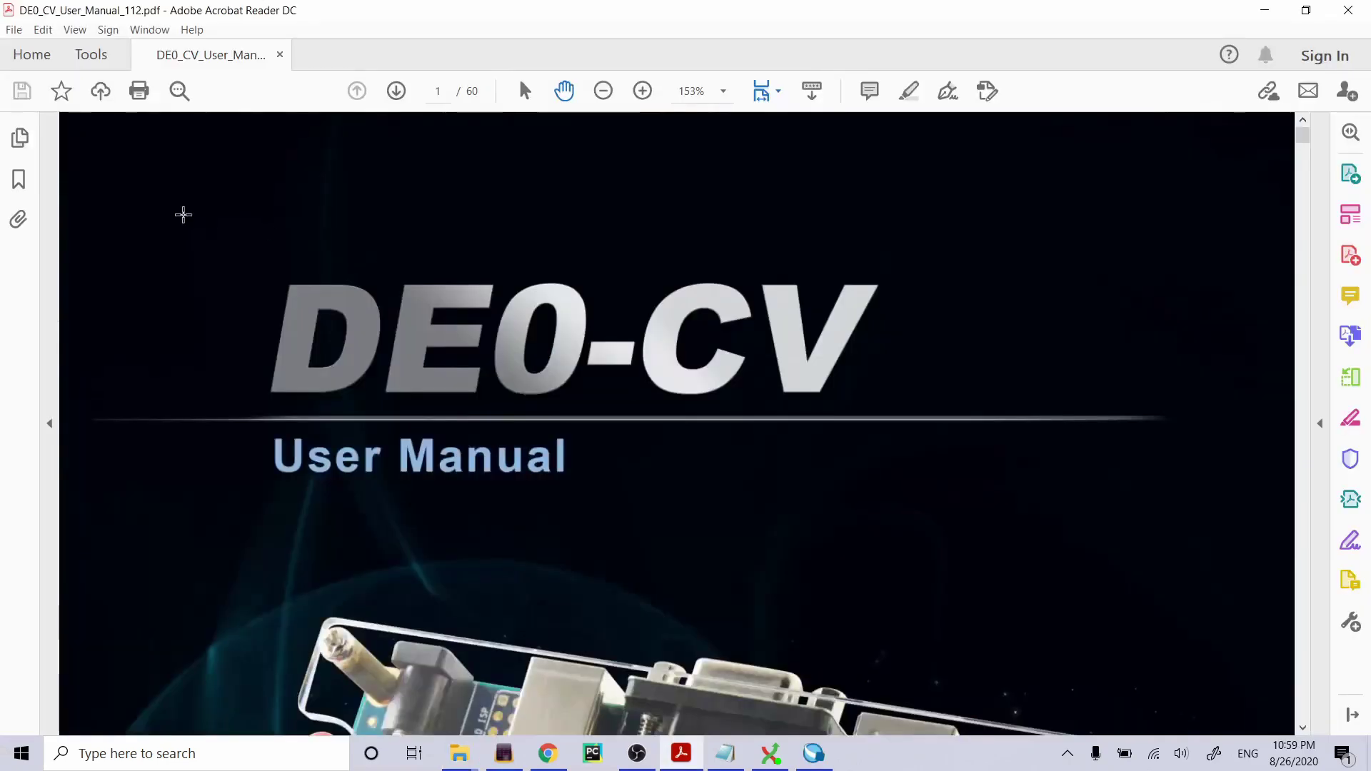
Look over the board photo on the cover of the DE0-CV user manual PDF and close the manual.
scroll(186, 230, down, 6)
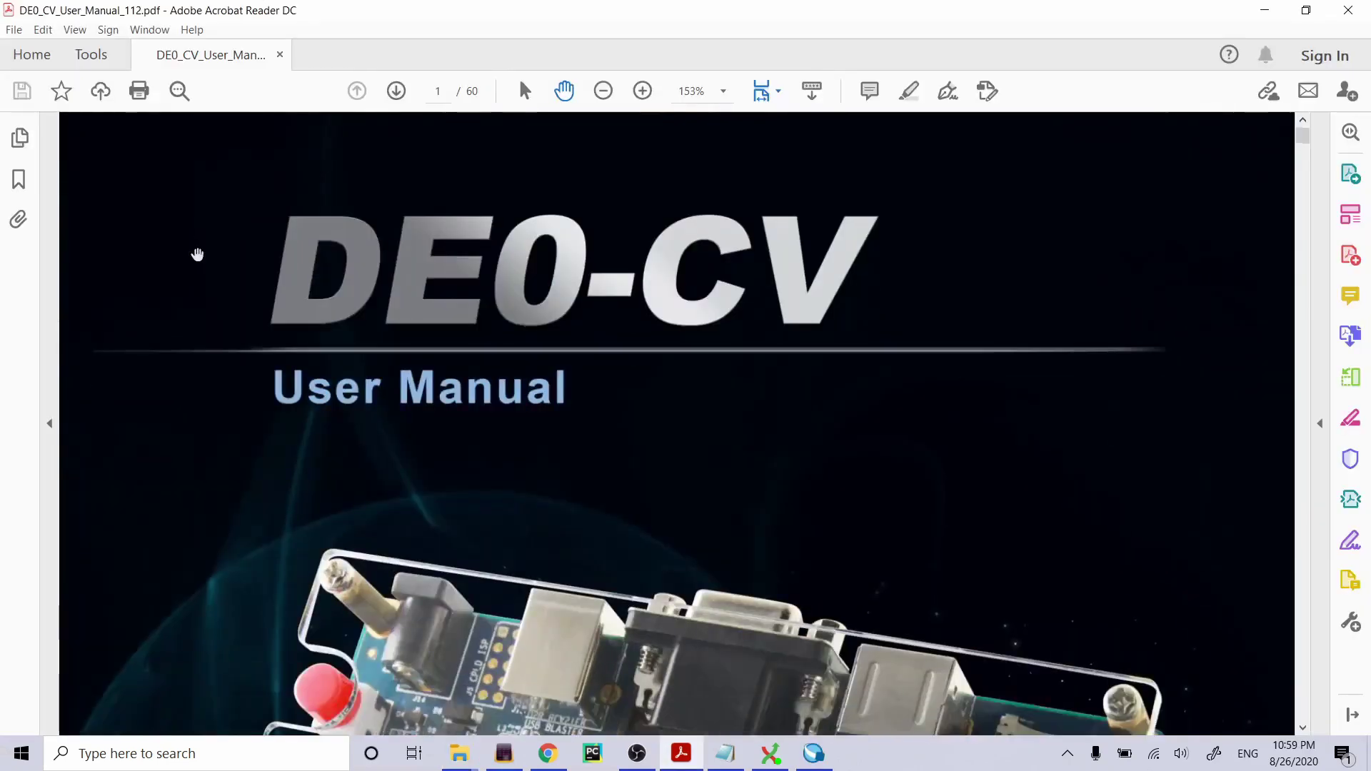
scroll(190, 261, down, 3)
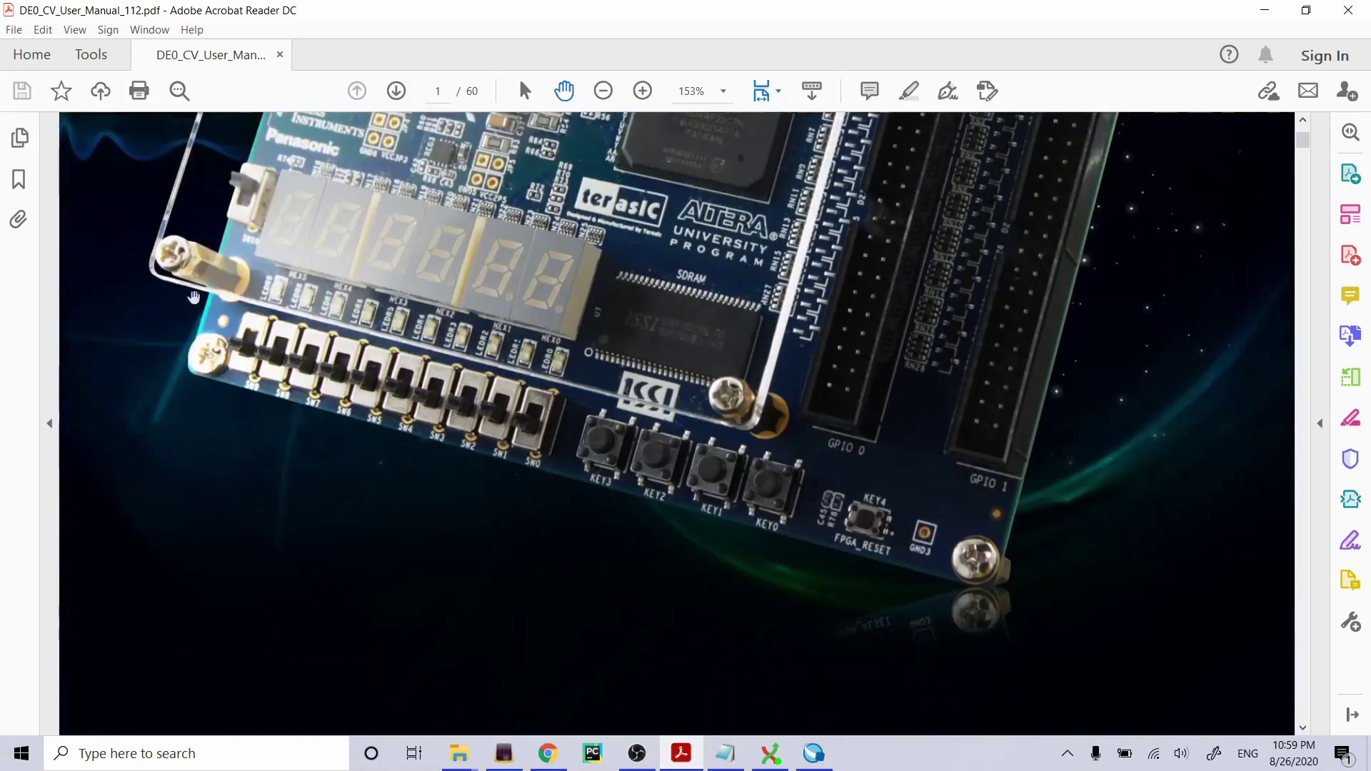
scroll(200, 322, up, 3)
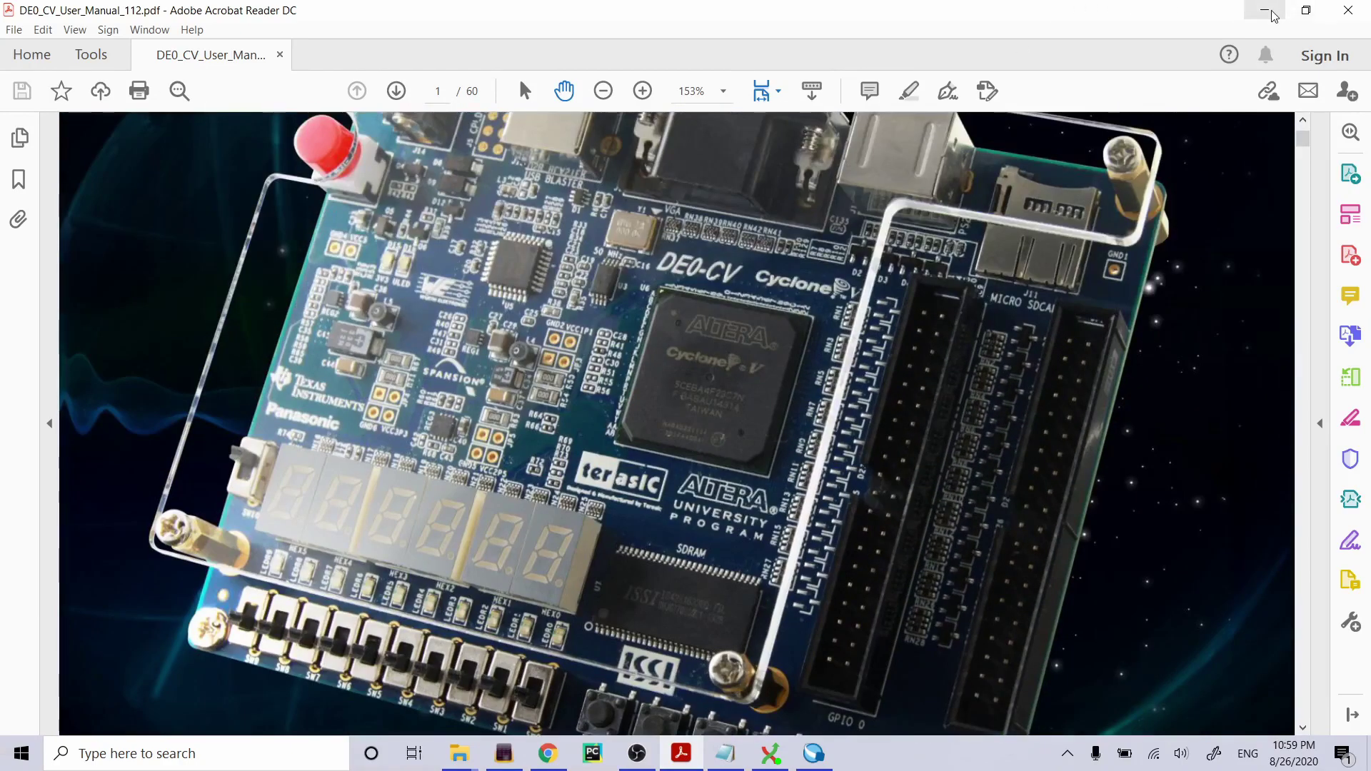
click(1360, 6)
Create a new folder named Documentations inside the copper folder.
click(34, 296)
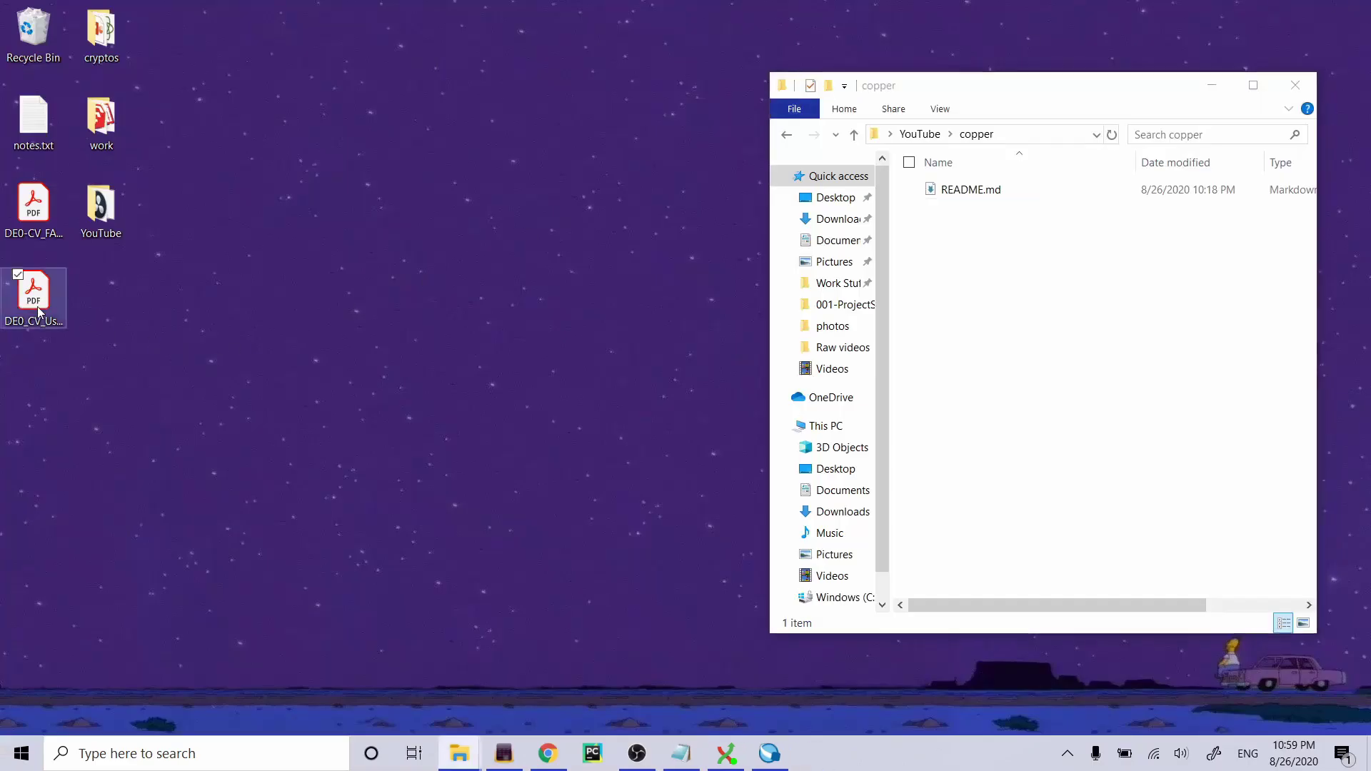
click(1093, 354)
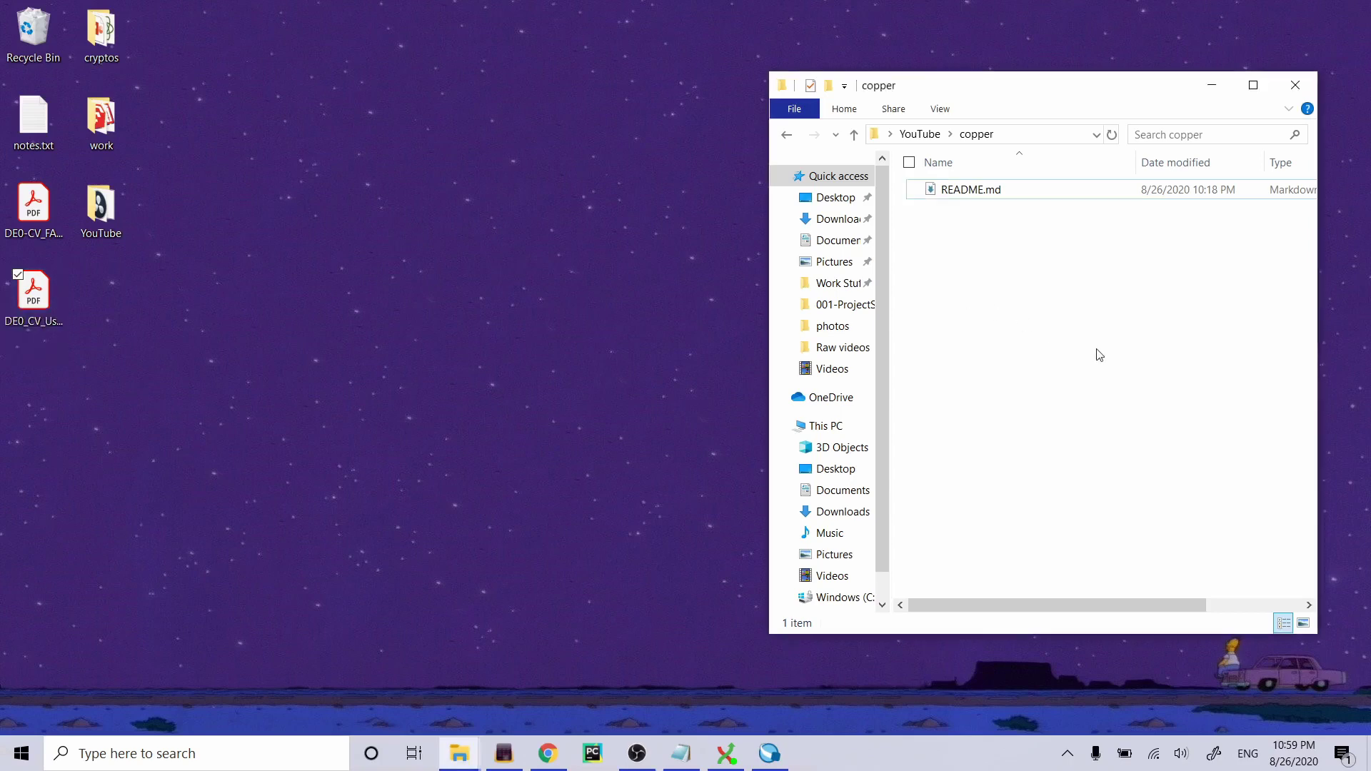
right_click(1019, 328)
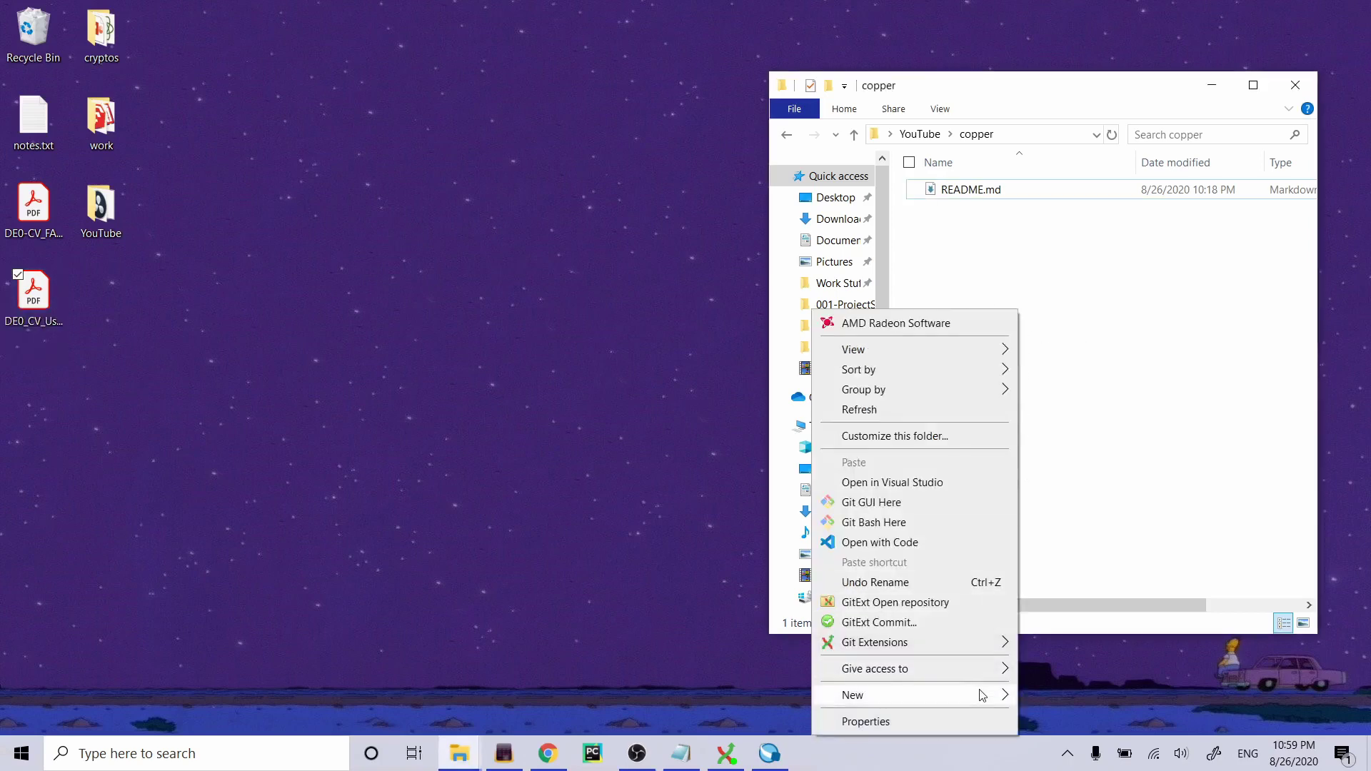
mouse_move(984, 697)
click(1072, 529)
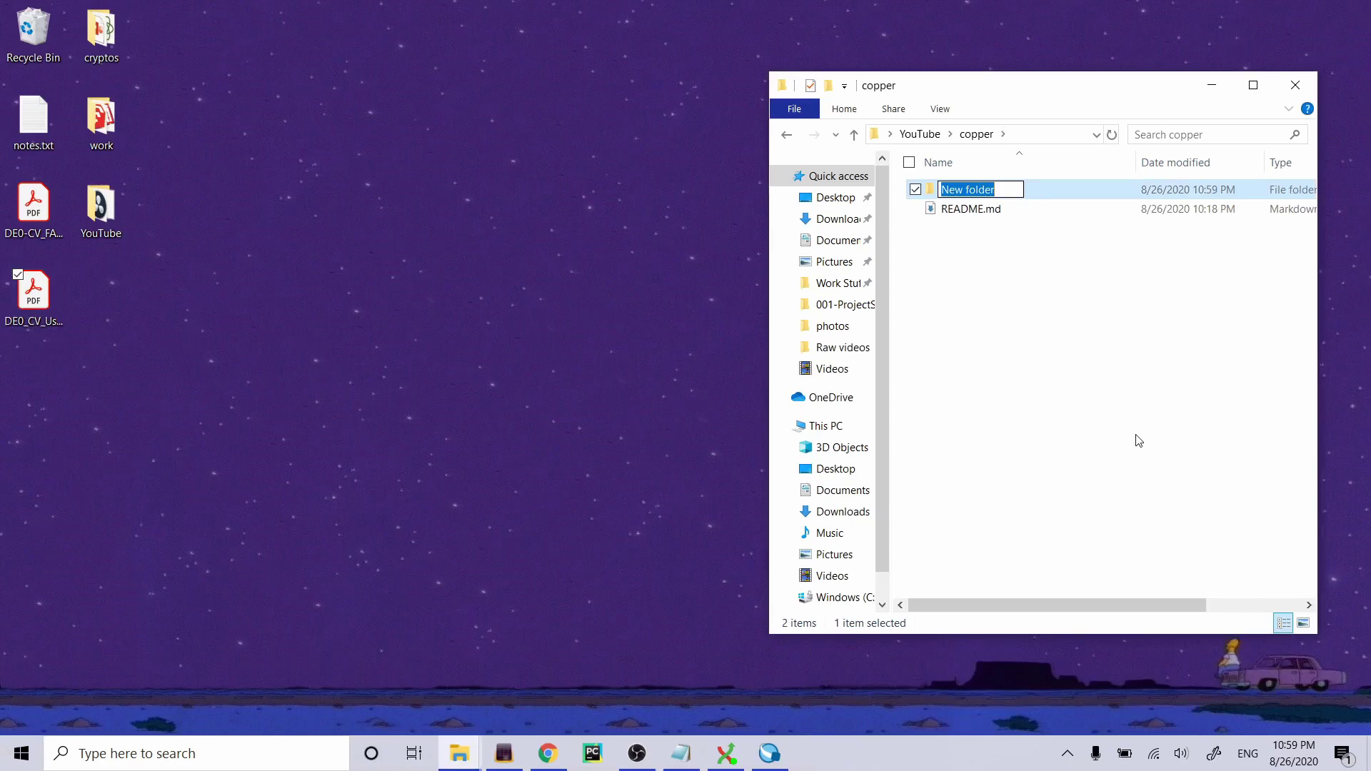
text(Documentations)
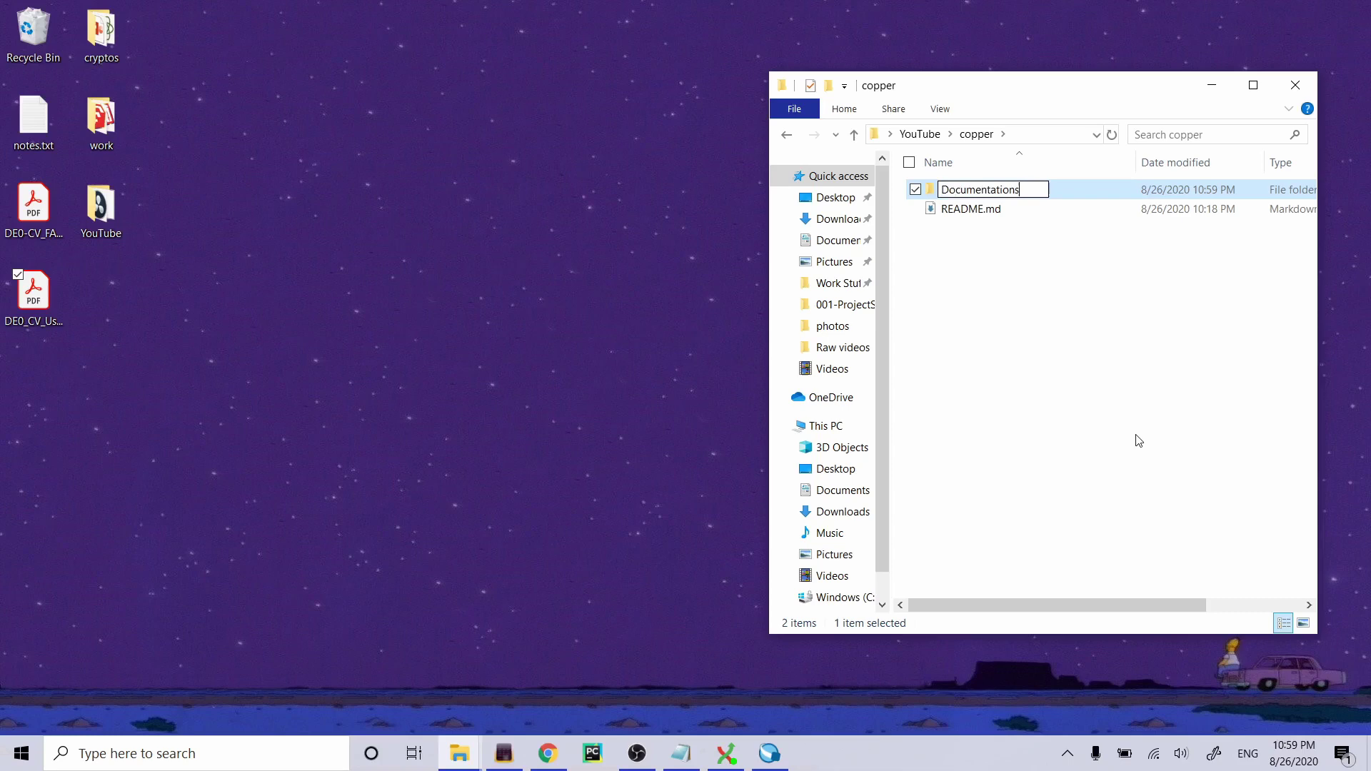
key(Return)
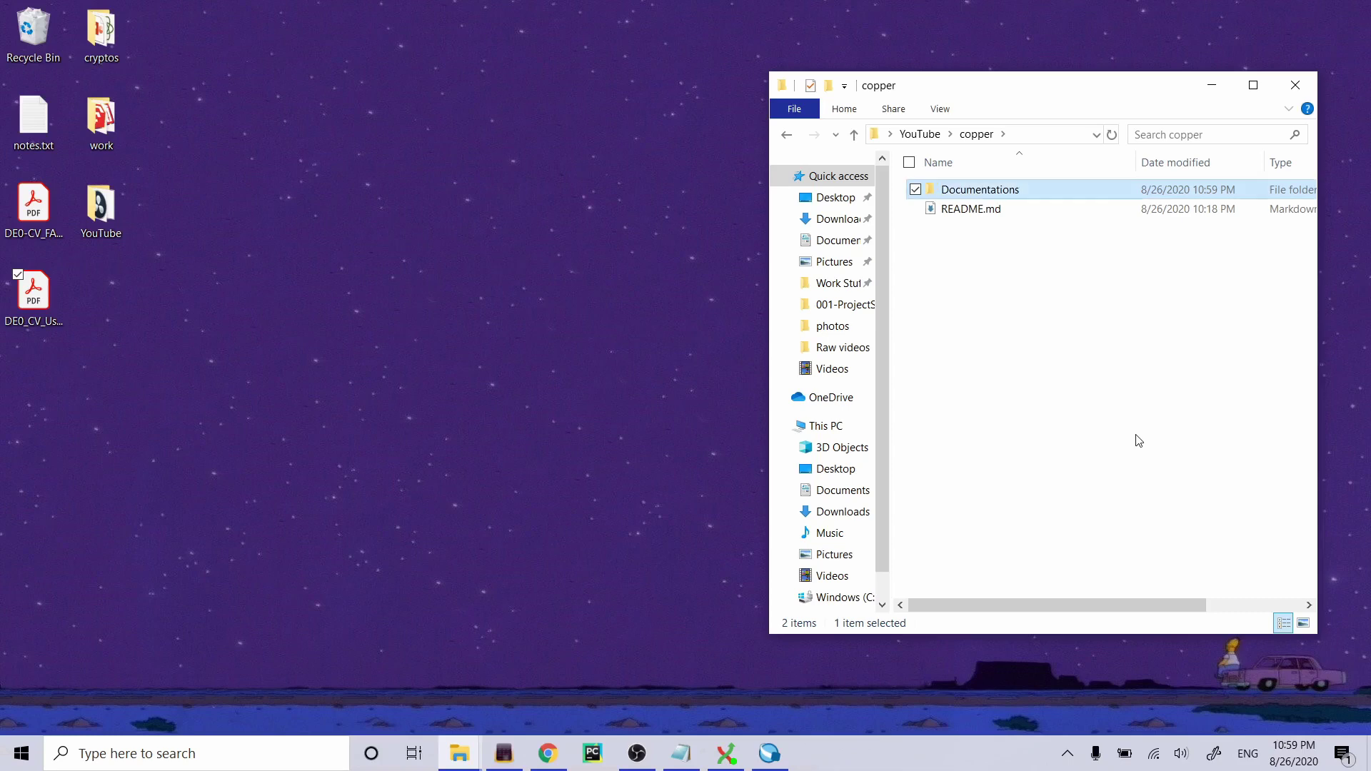
Rename the new folder to Documentation and move the DE0-CV user manual PDF from the desktop into it.
click(1022, 191)
click(1023, 191)
key(BackSpace)
key(Return)
double_click(1026, 197)
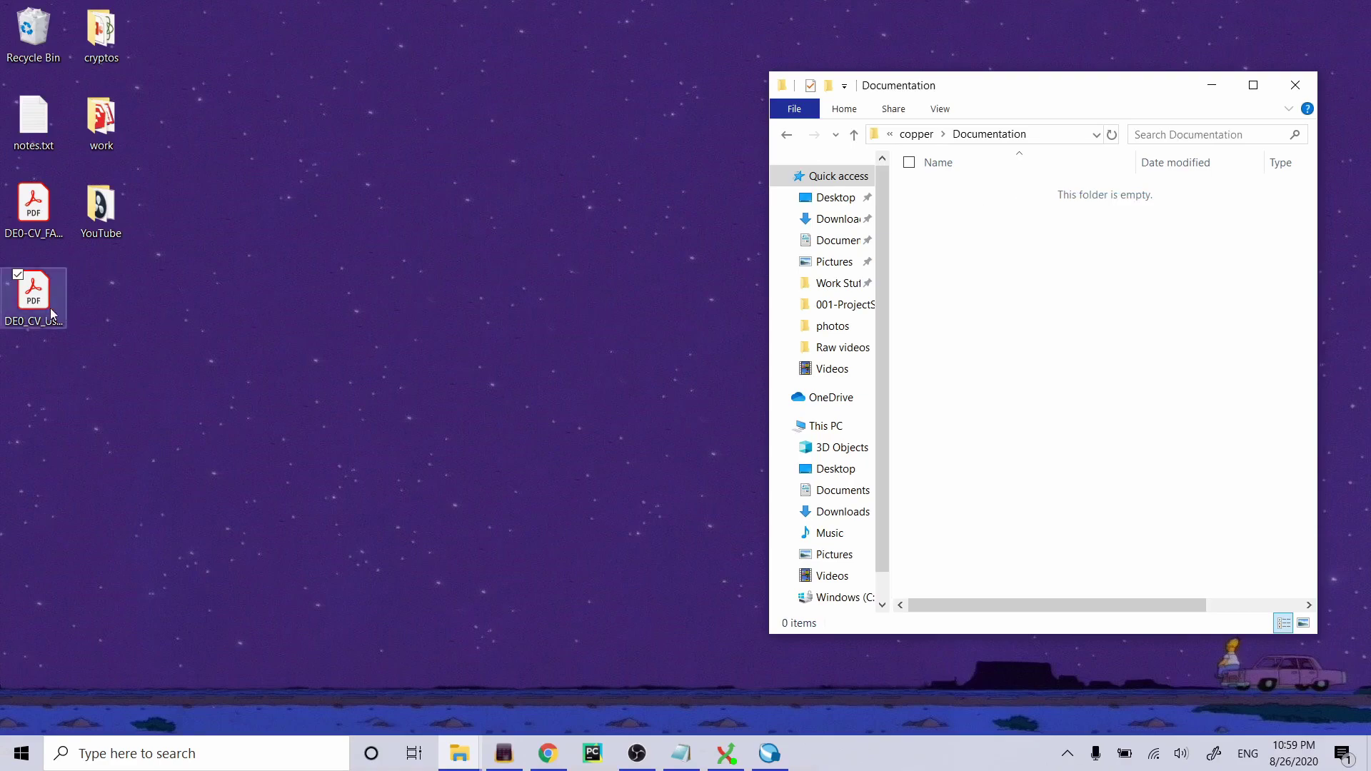
drag(51, 315, 1087, 432)
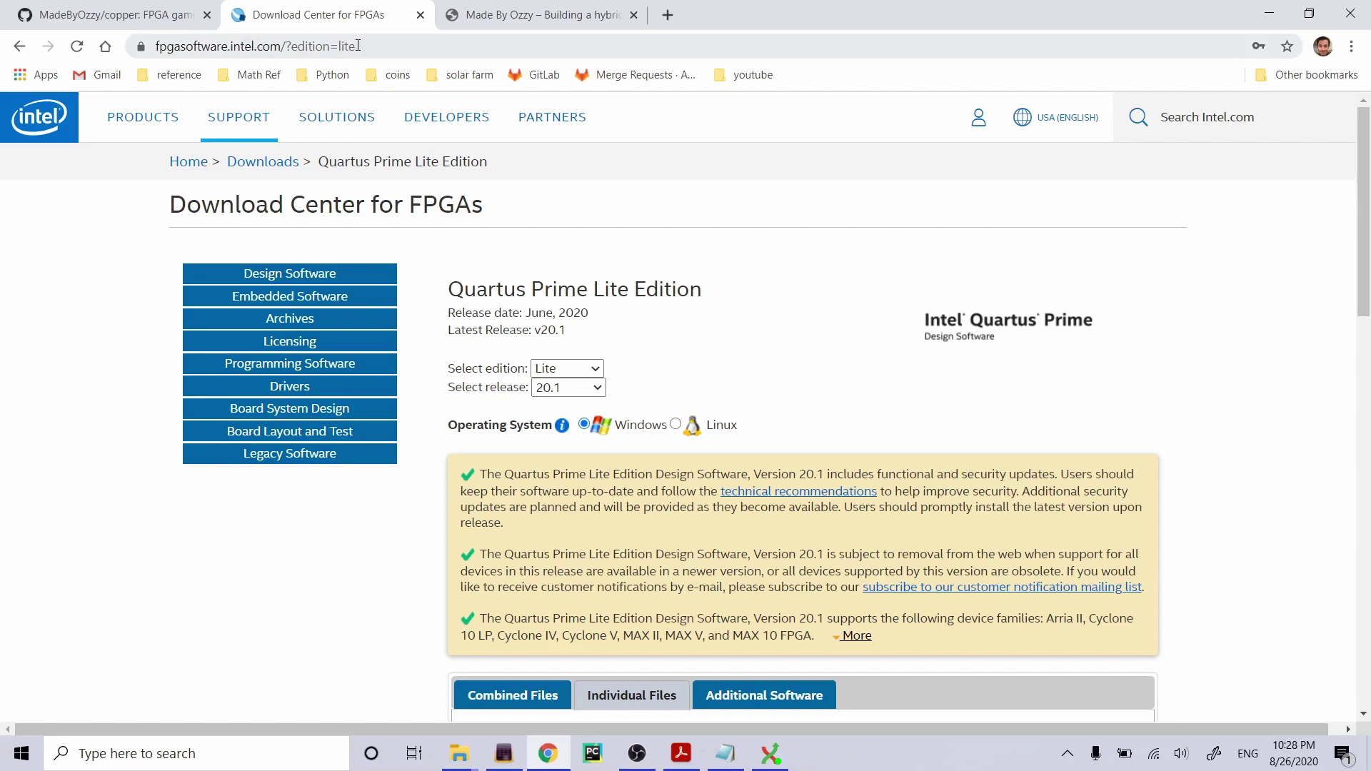
Review the page address and the edition and release choices for Quartus Prime on Intel's FPGA download page.
click(288, 46)
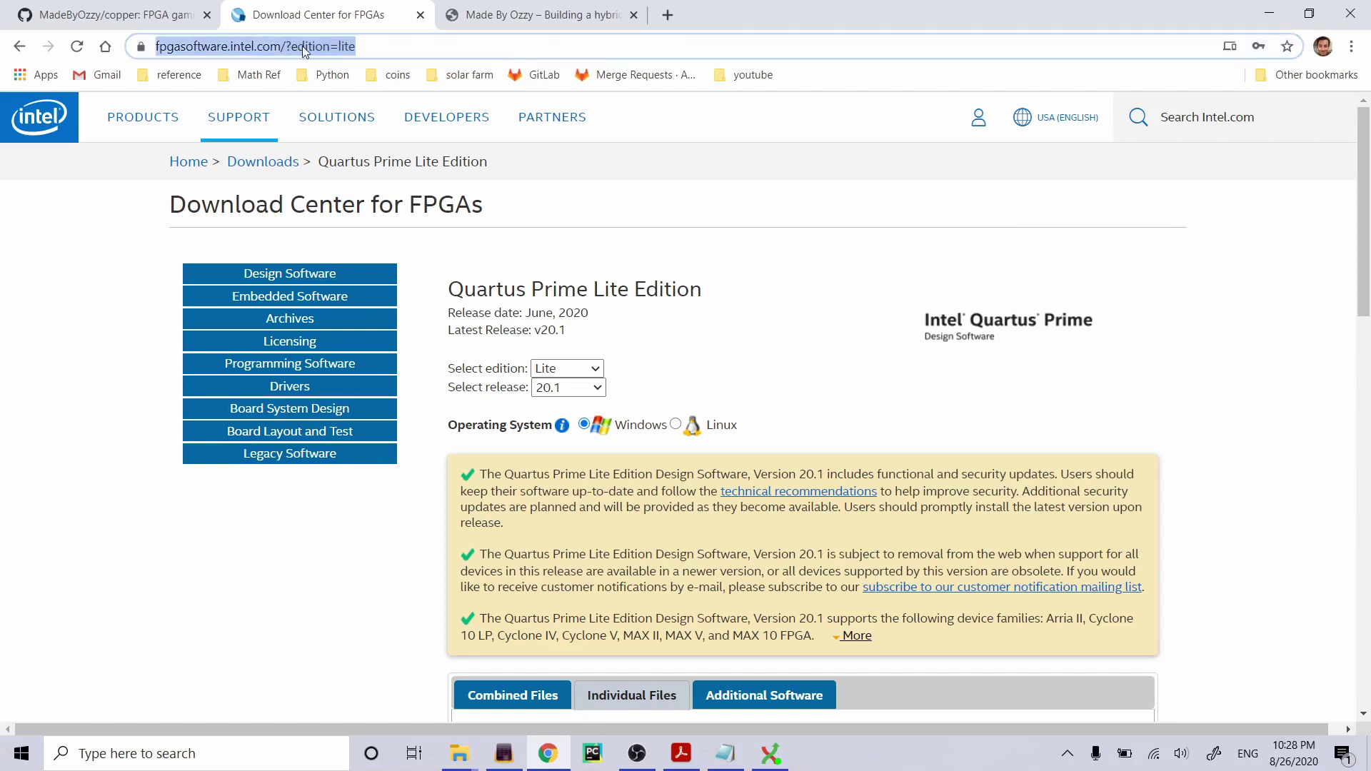
click(593, 368)
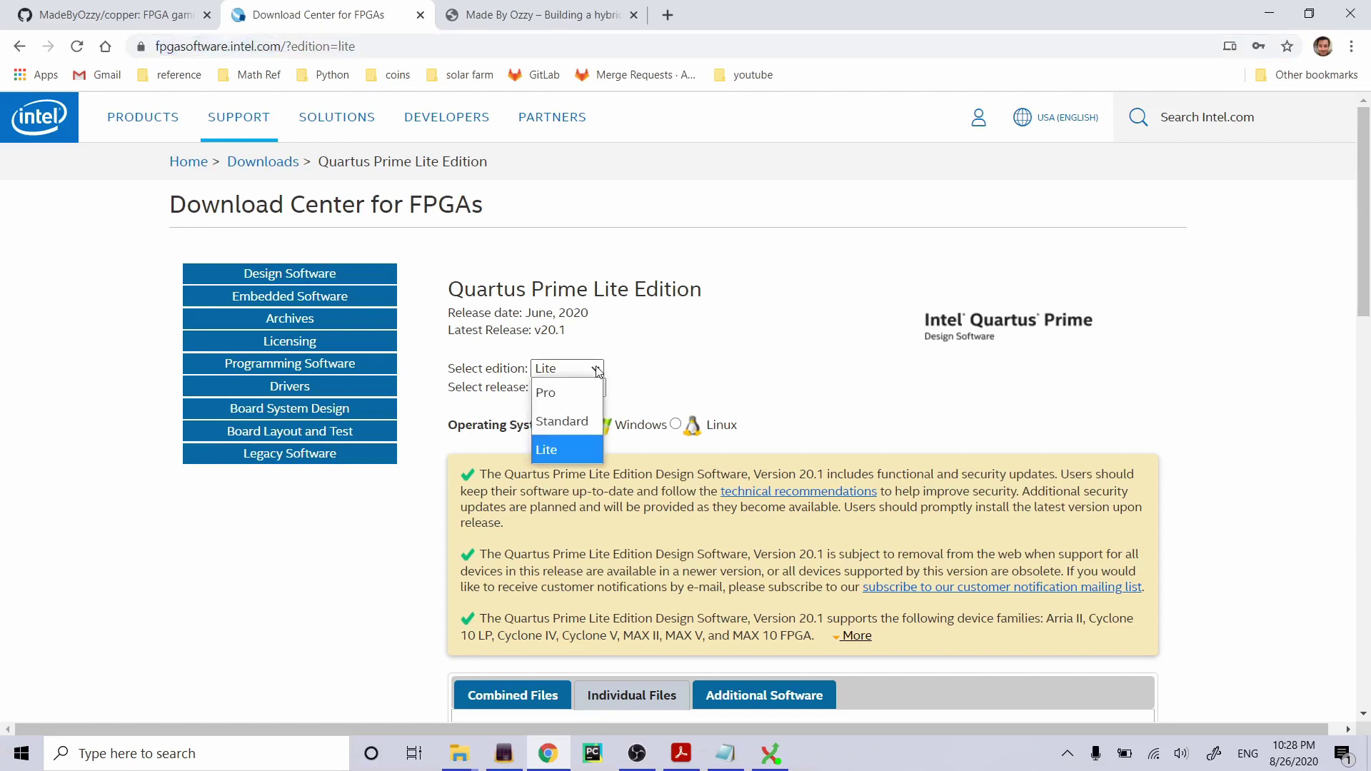
click(684, 350)
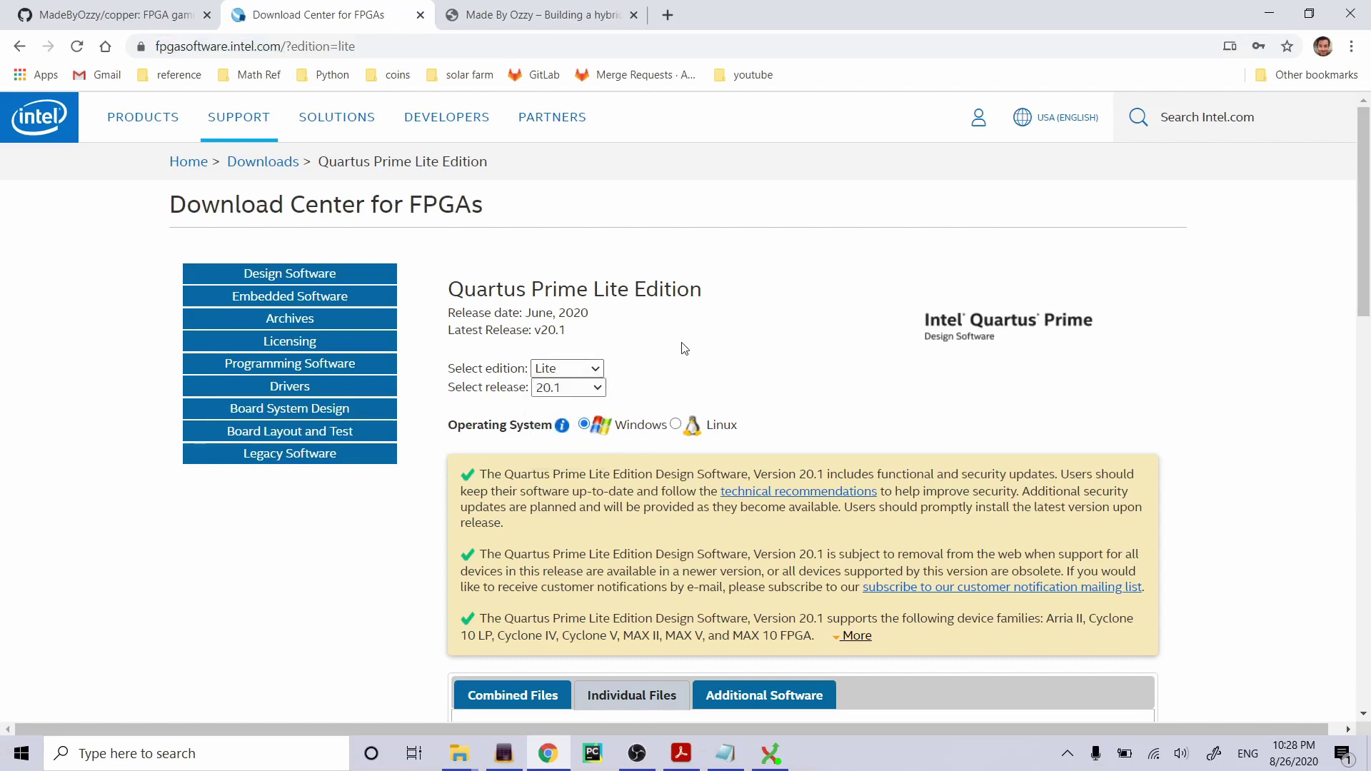
click(599, 390)
click(600, 391)
Examine the individual download files for Quartus Prime Lite, highlighting the Cyclone V device support entry.
scroll(610, 317, down, 5)
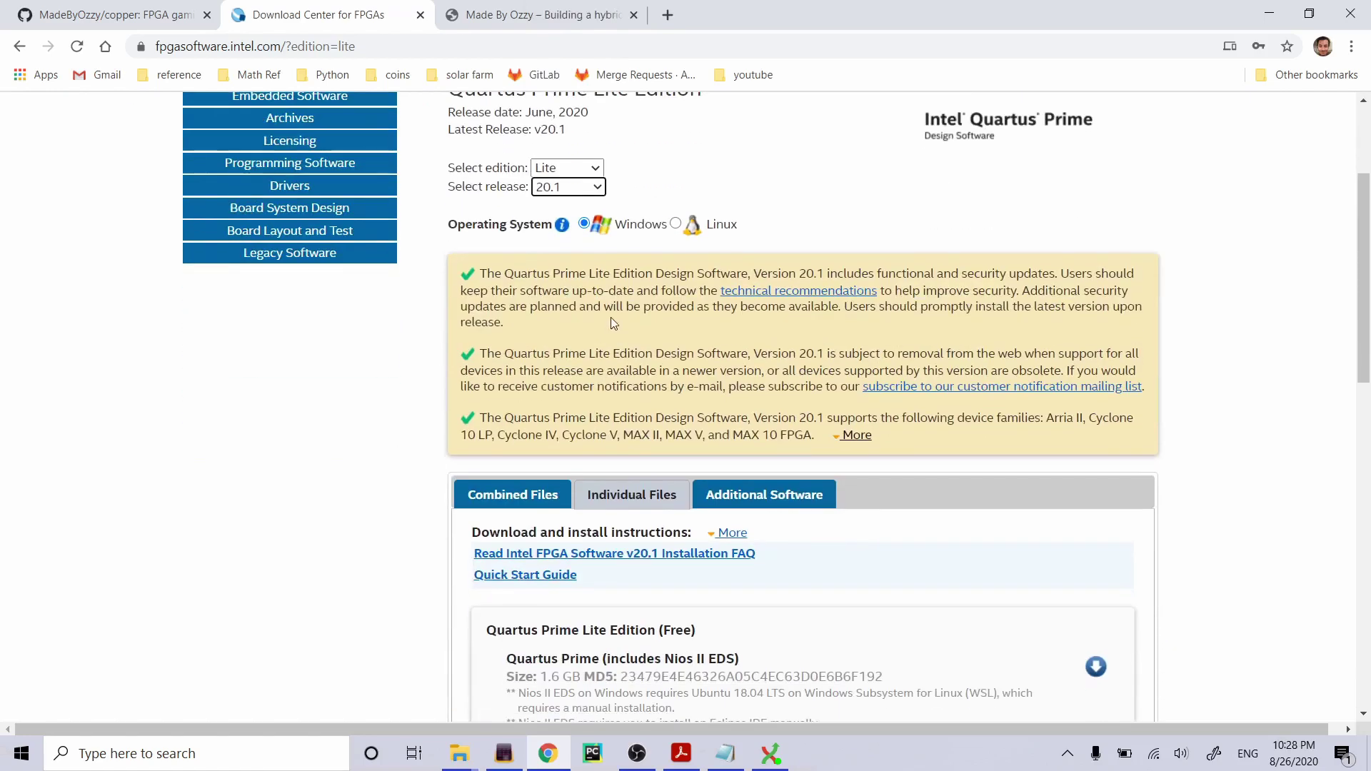
scroll(611, 291, down, 5)
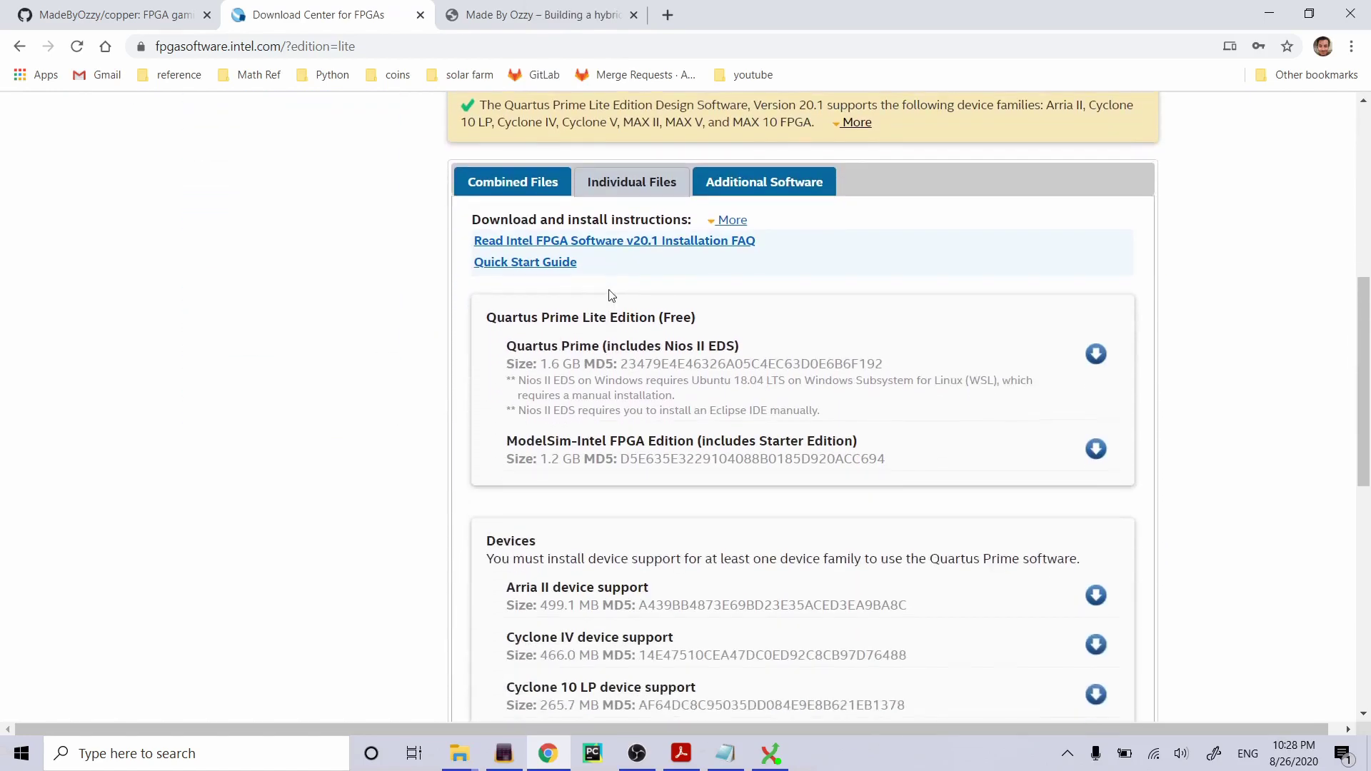
scroll(611, 293, down, 2)
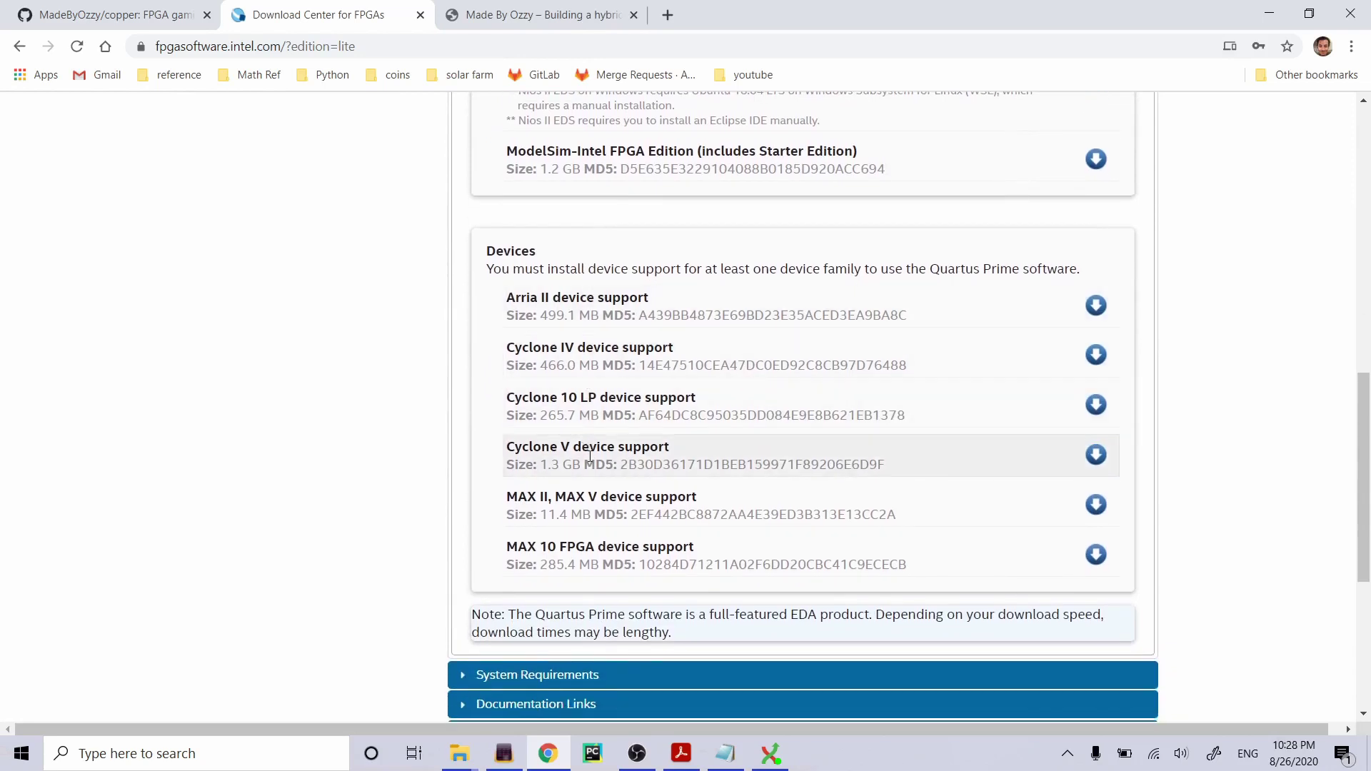
drag(528, 448, 612, 448)
click(521, 447)
drag(514, 447, 590, 447)
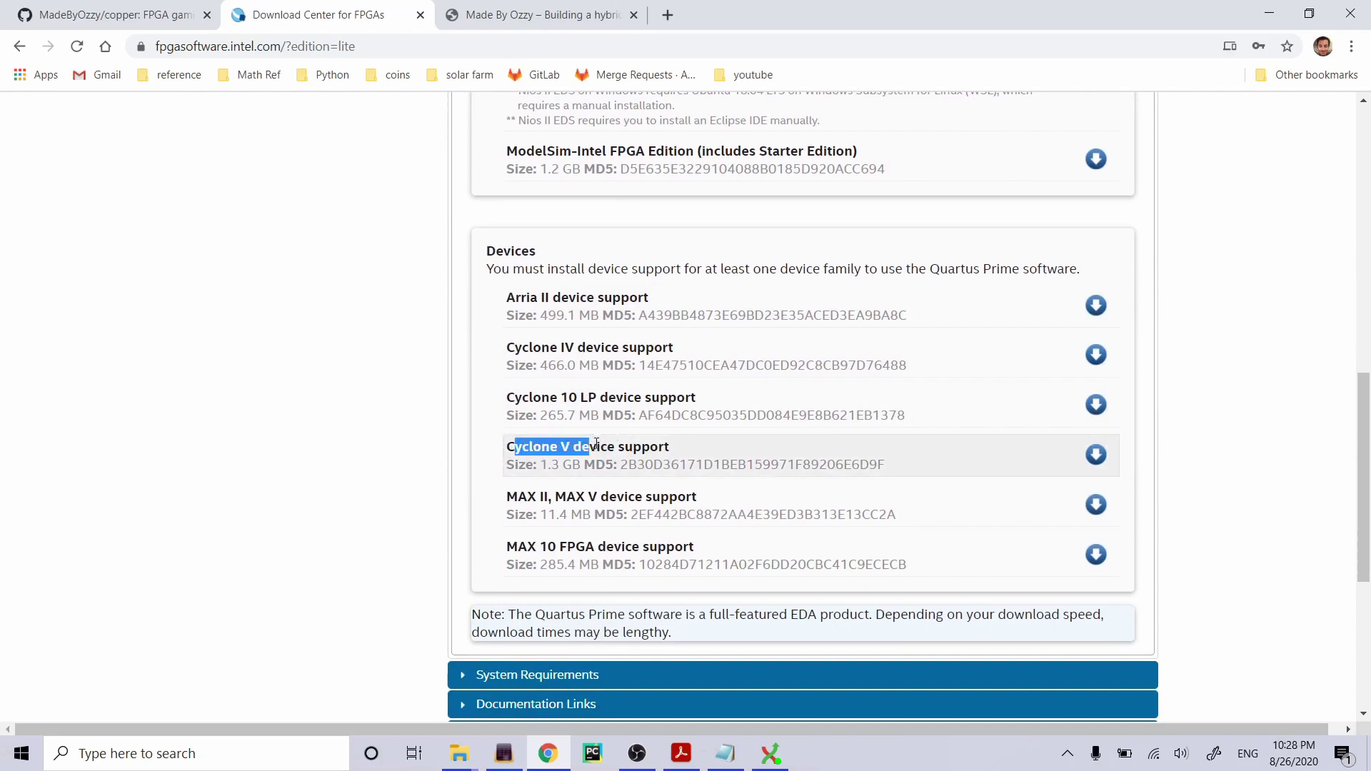
scroll(593, 493, down, 1)
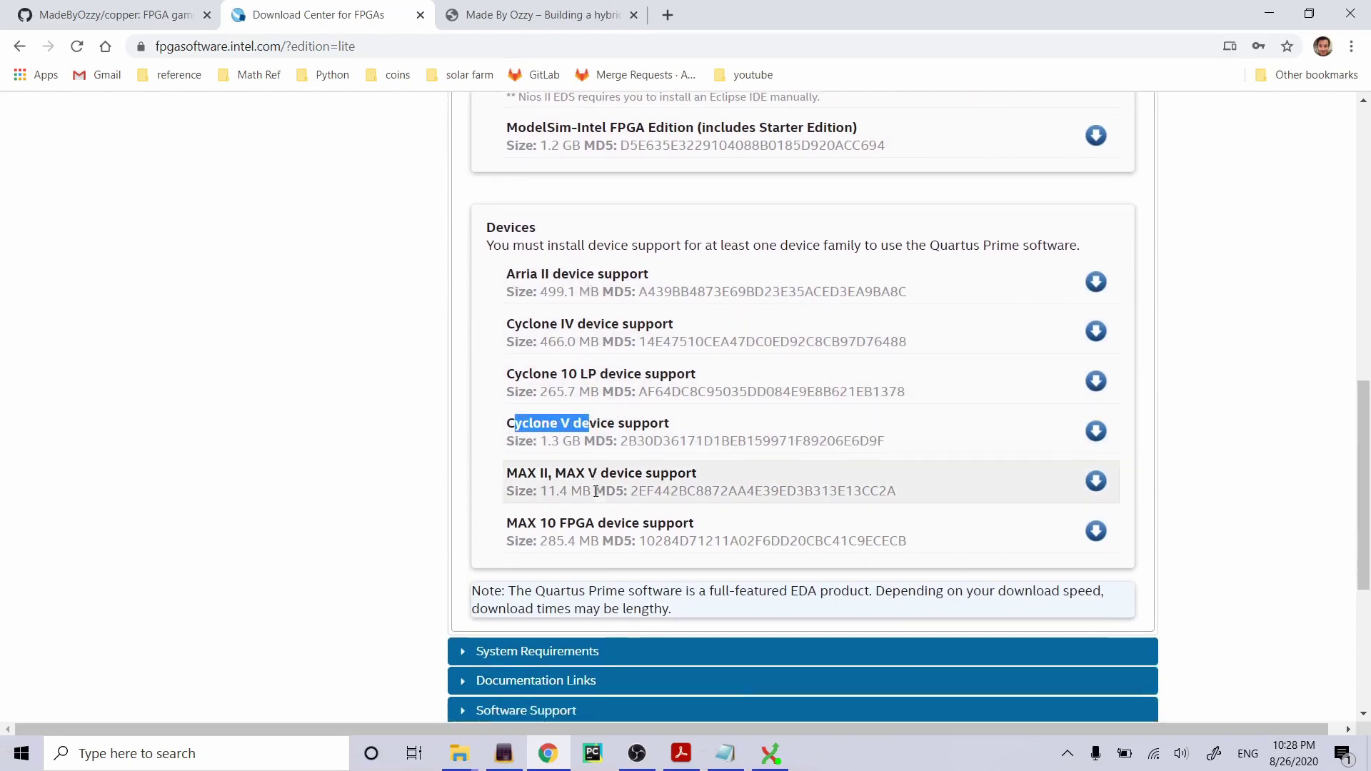
Request the Quartus Prime (includes Nios II EDS) download and sign in to the Intel FPGA Program with Remember me enabled.
scroll(593, 491, up, 10)
scroll(527, 398, down, 2)
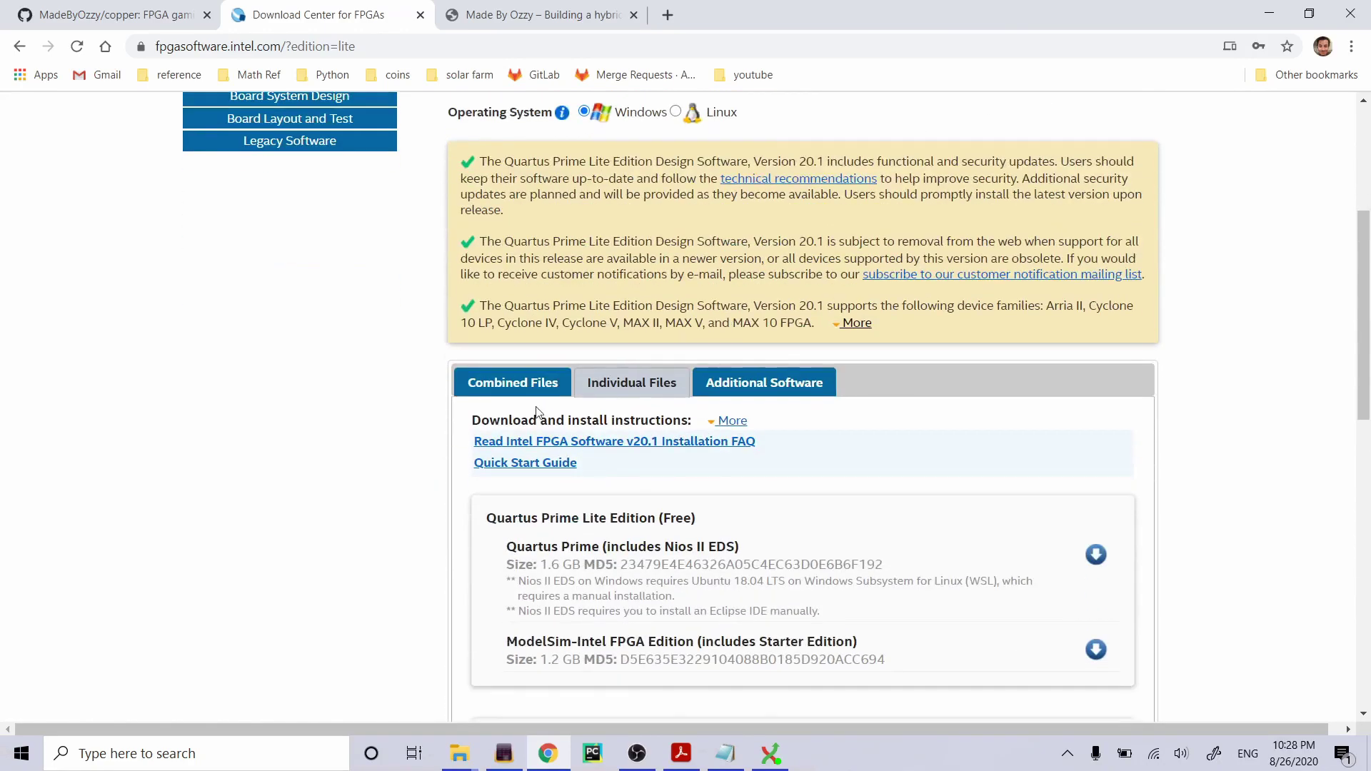
scroll(527, 398, down, 2)
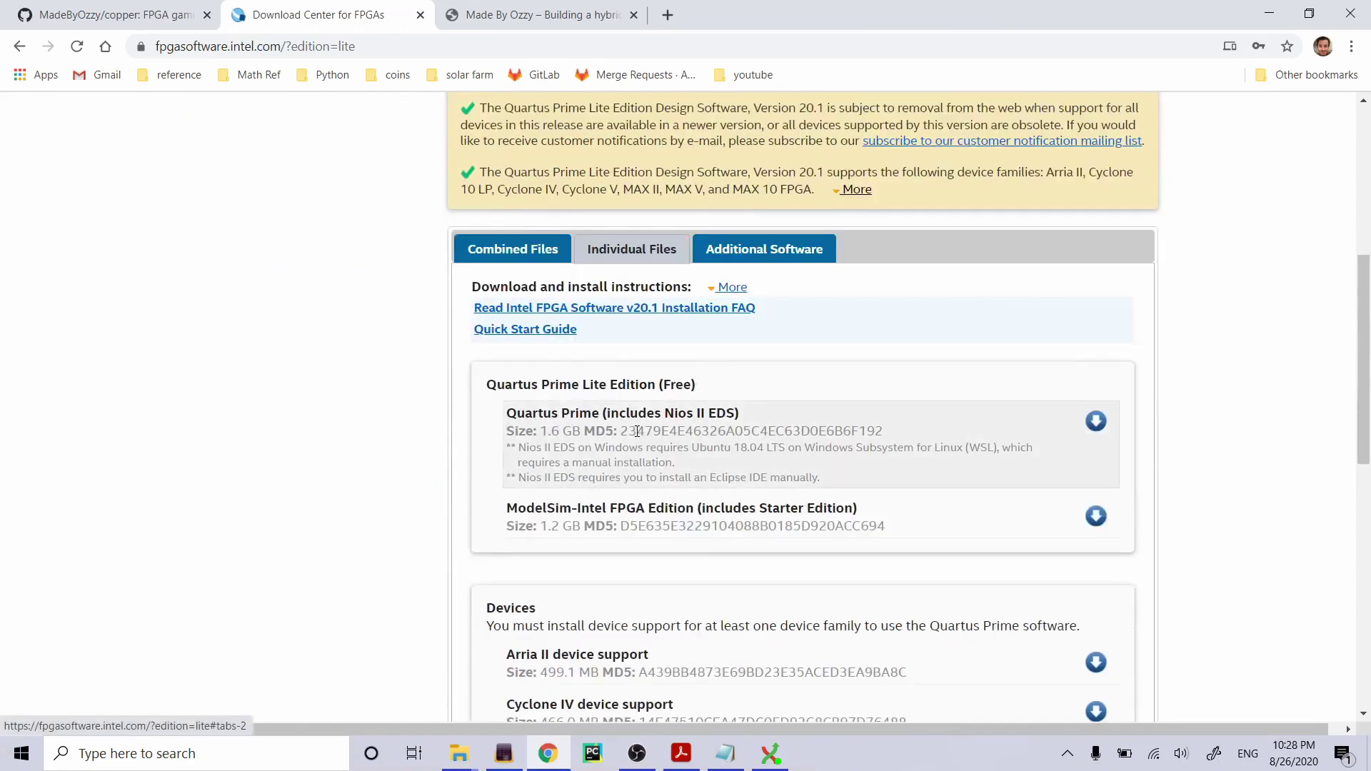
click(1097, 423)
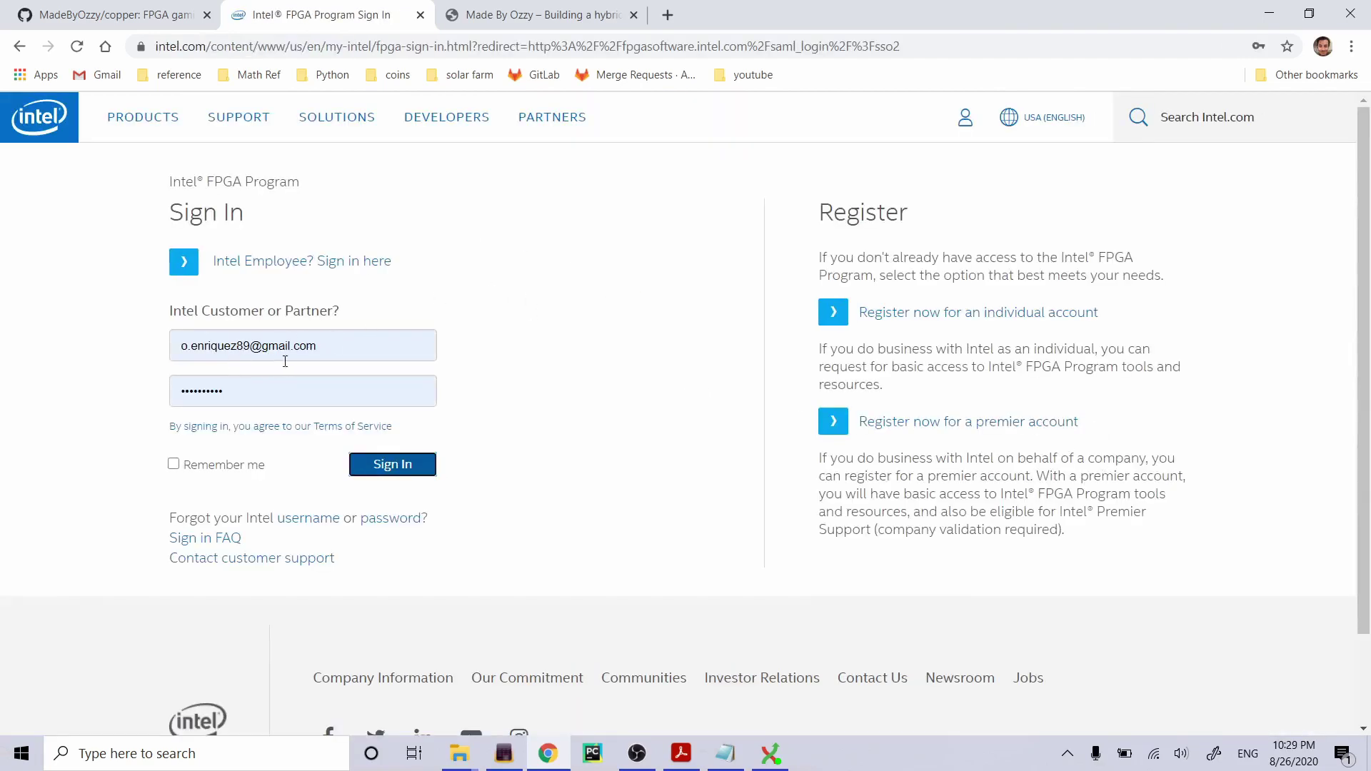
click(174, 464)
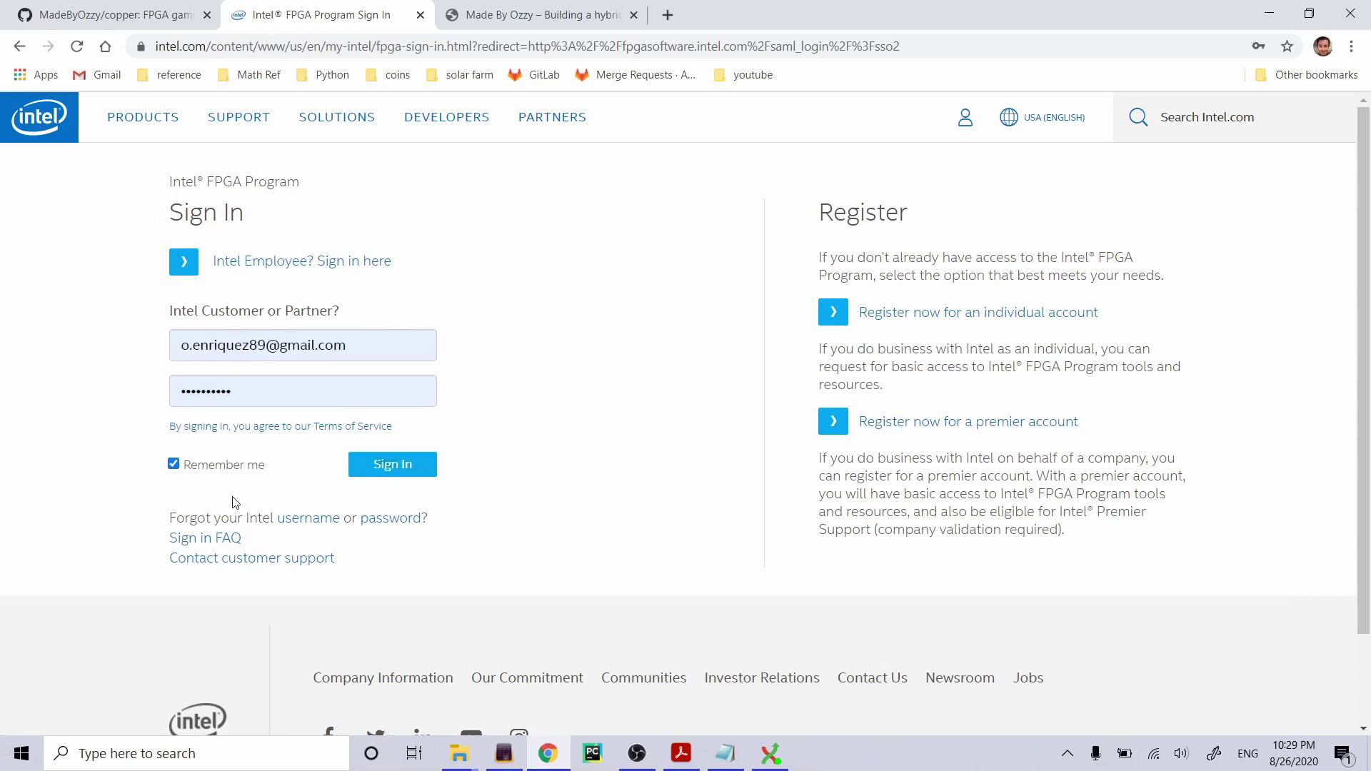
click(392, 464)
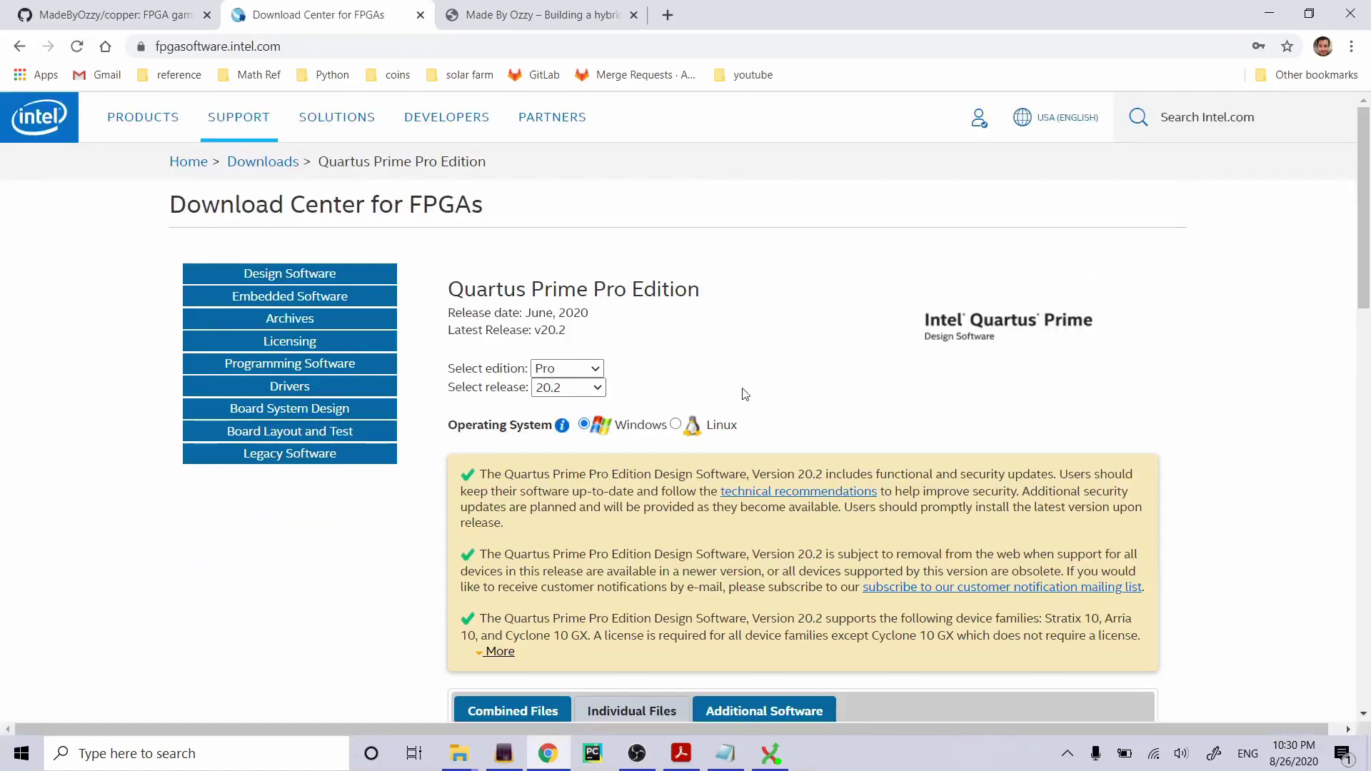
Switch the edition to Lite and download the Quartus Prime (includes Nios II EDS) installer into the Downloads folder.
click(599, 369)
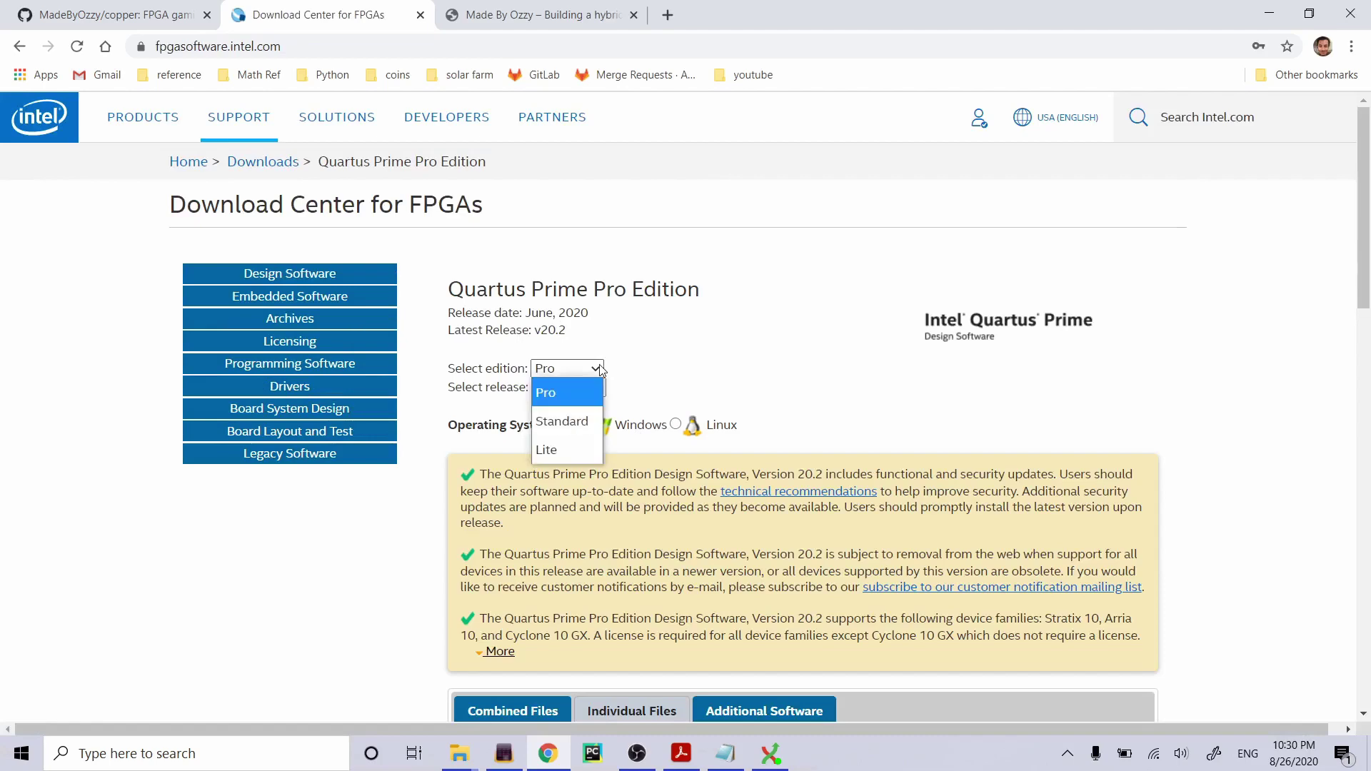
click(568, 448)
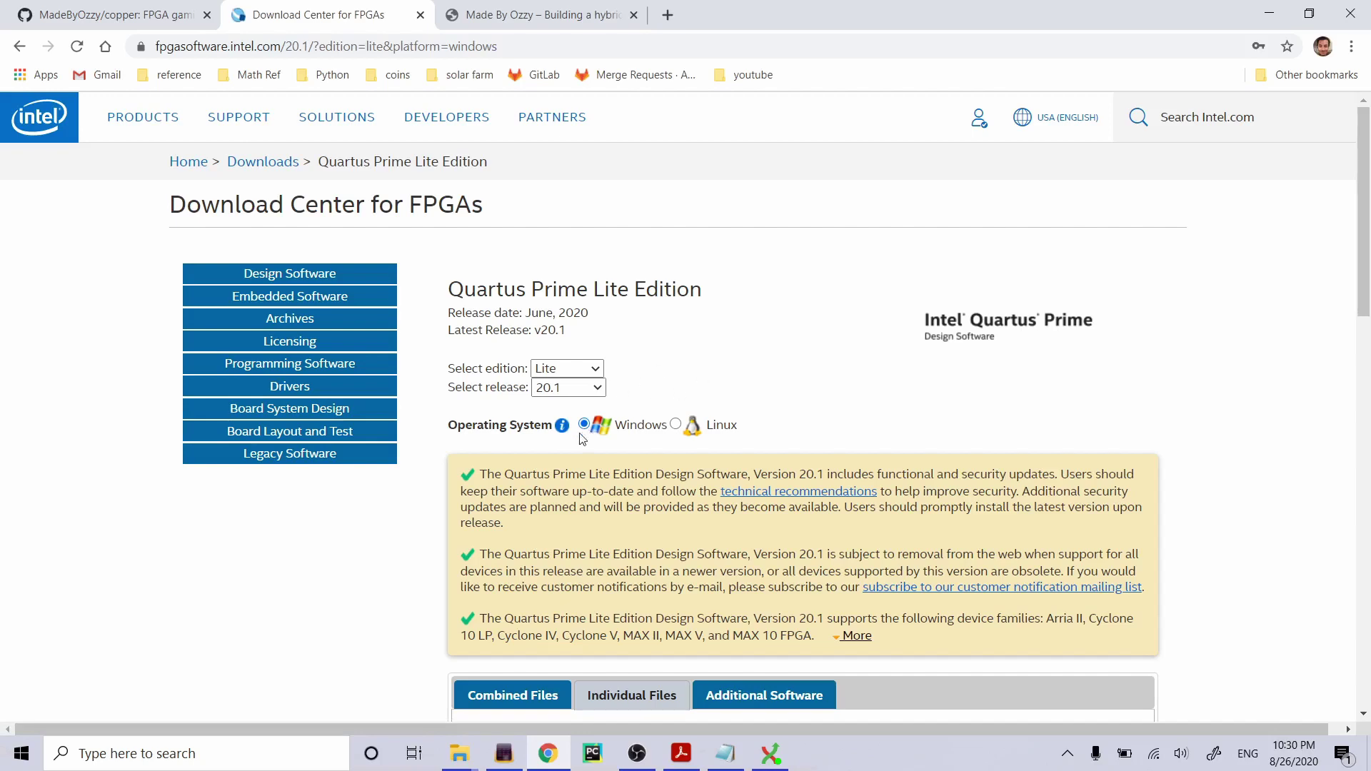
scroll(582, 438, down, 6)
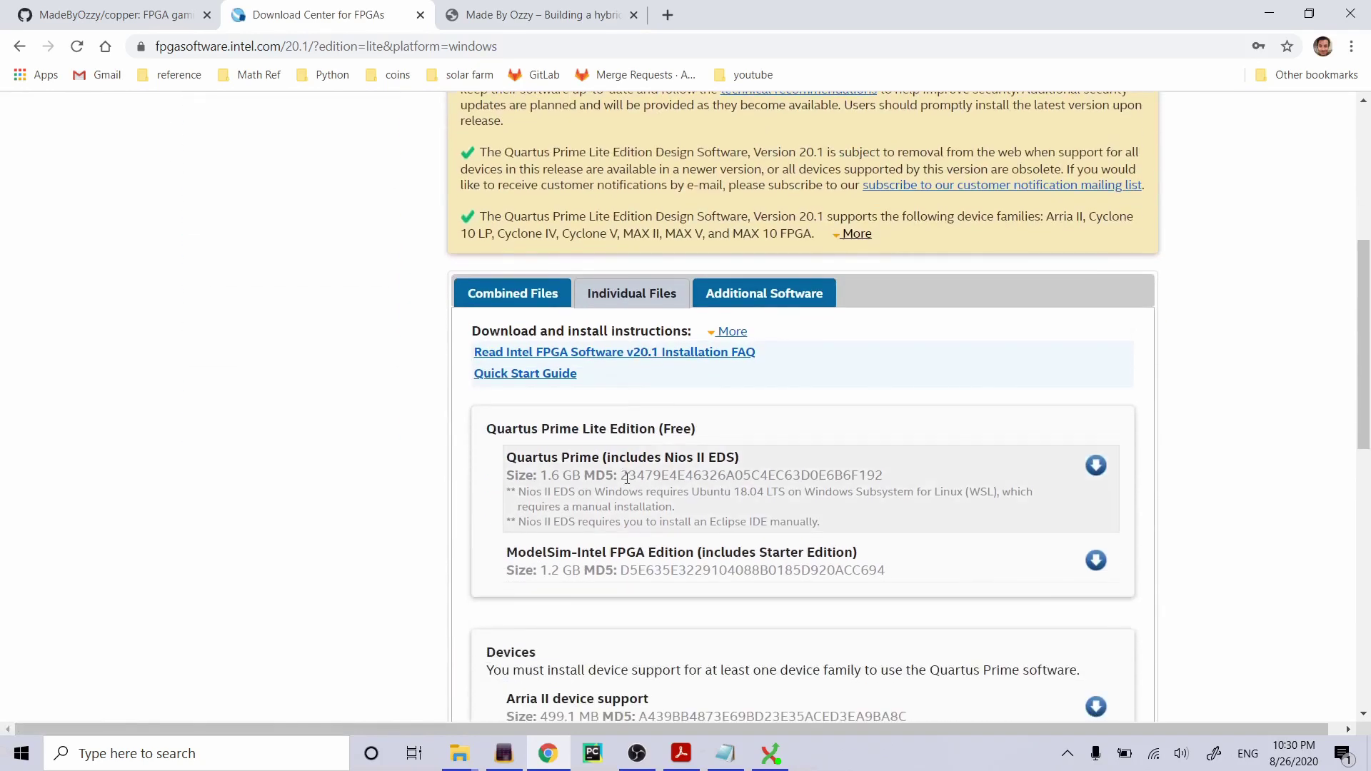
click(1093, 468)
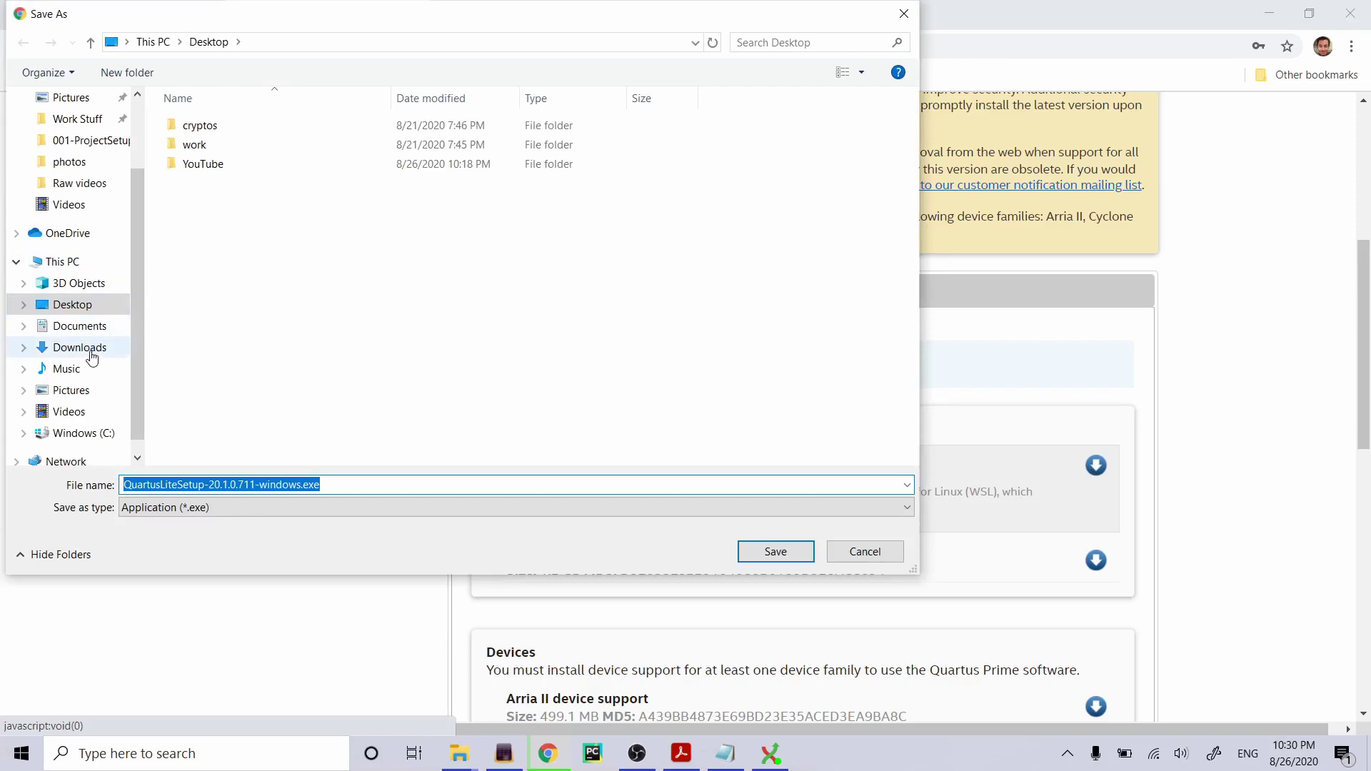
click(79, 348)
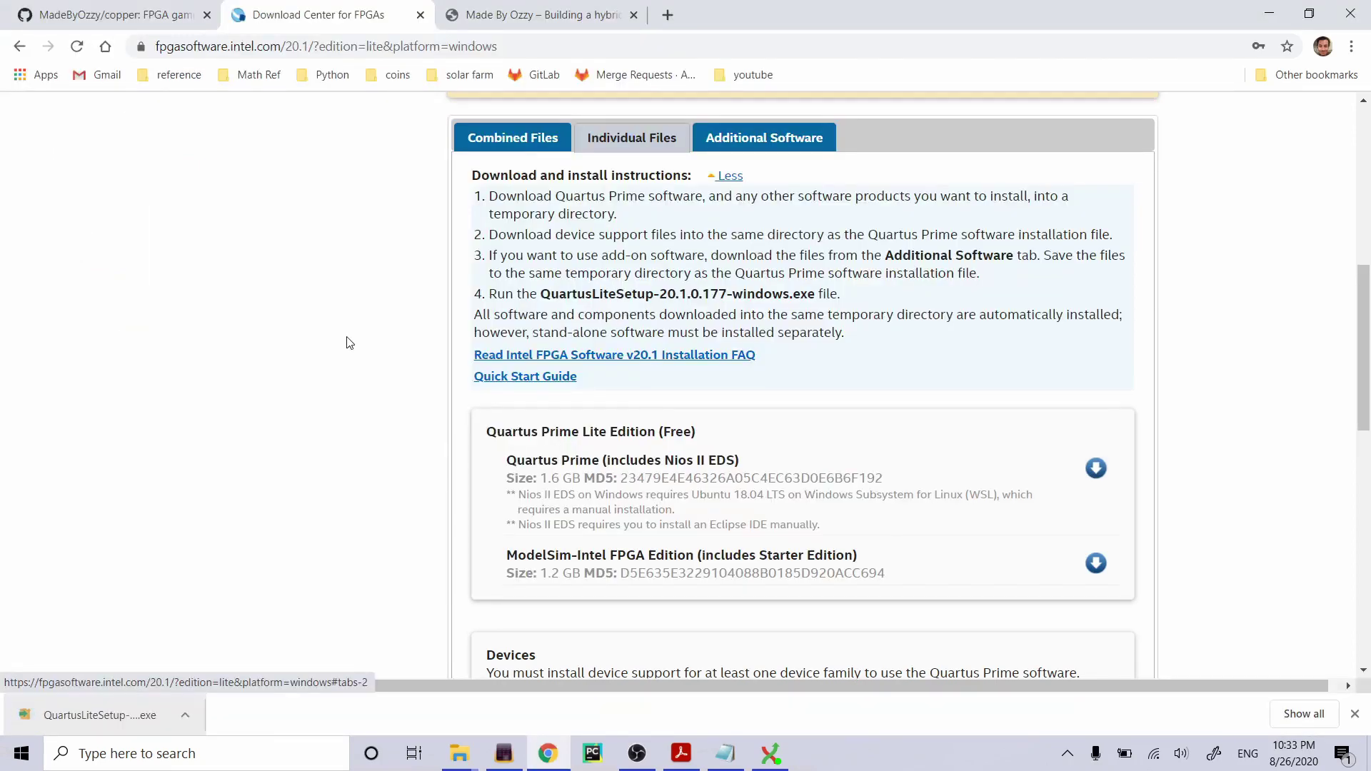
Download the Cyclone V device support file from the Devices list.
scroll(349, 343, down, 5)
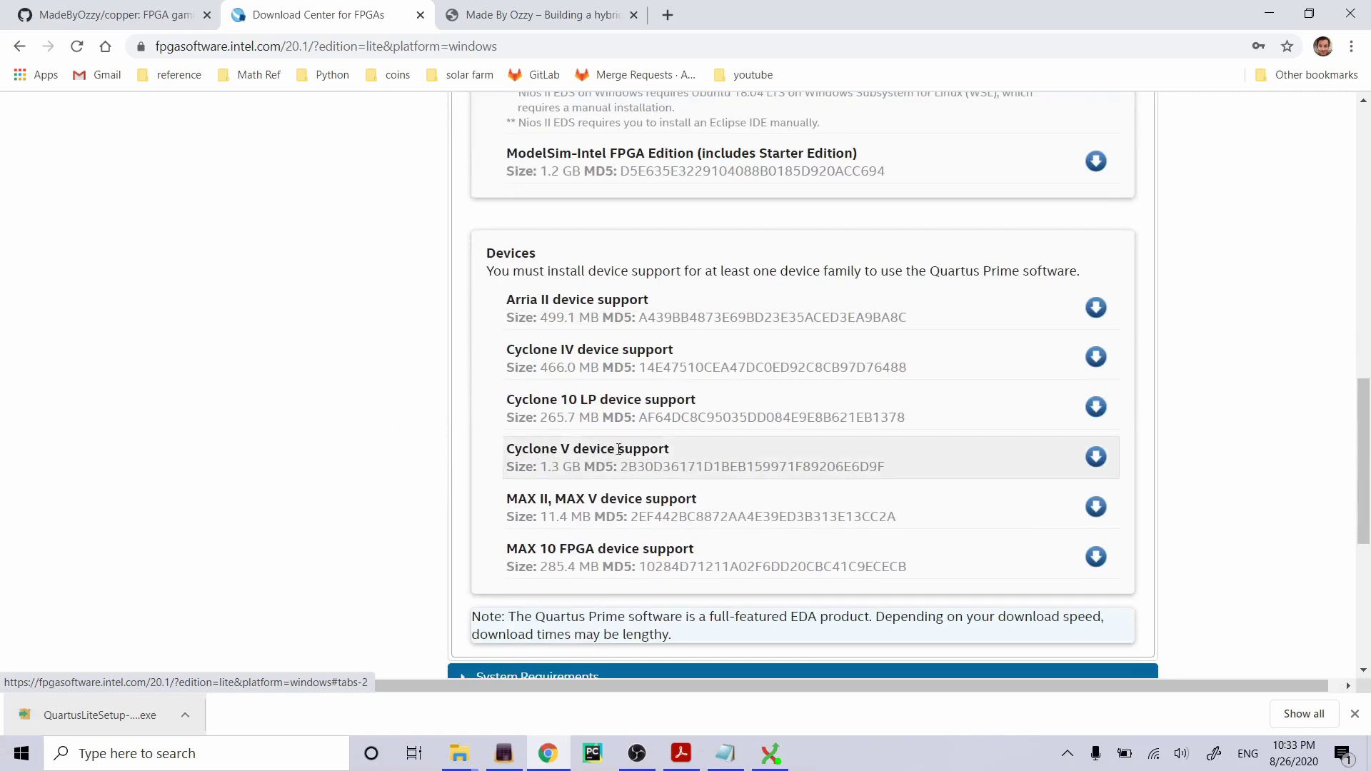
drag(669, 452, 515, 452)
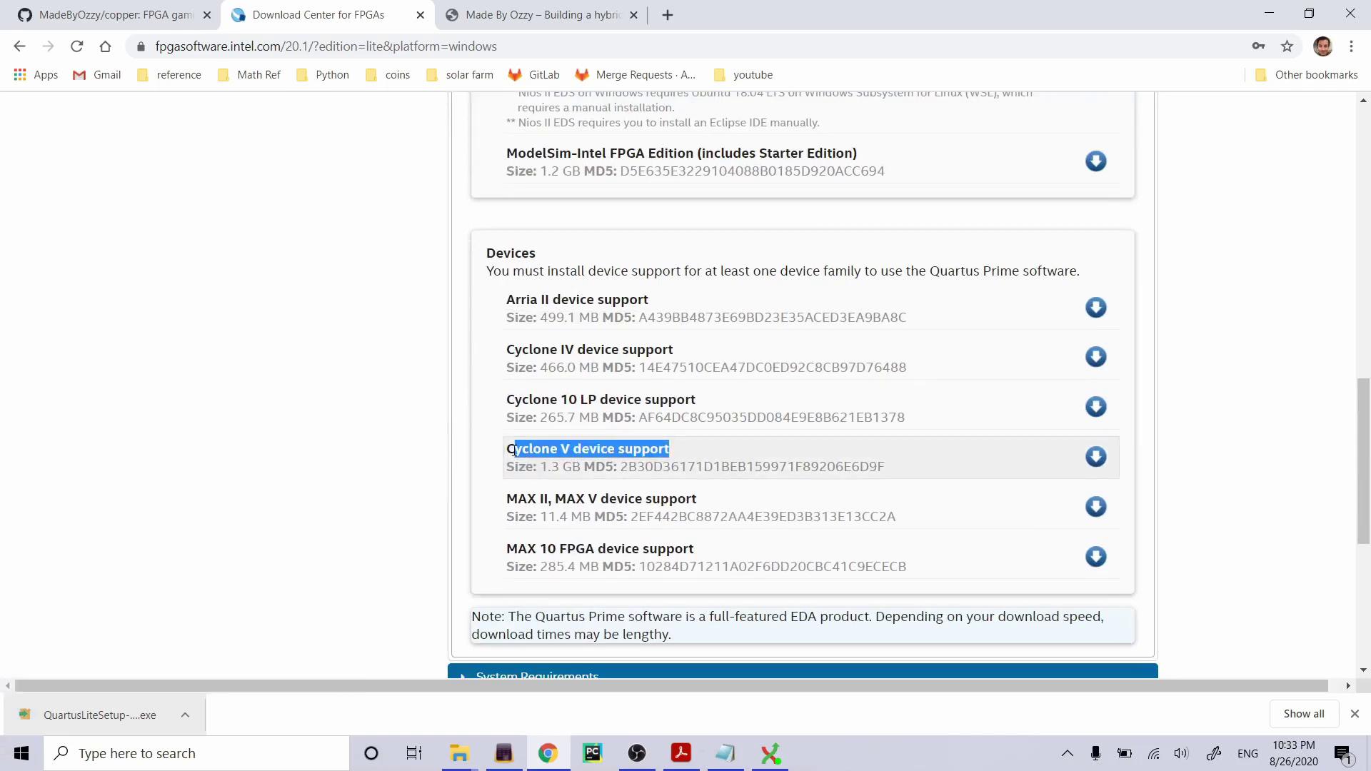
click(677, 448)
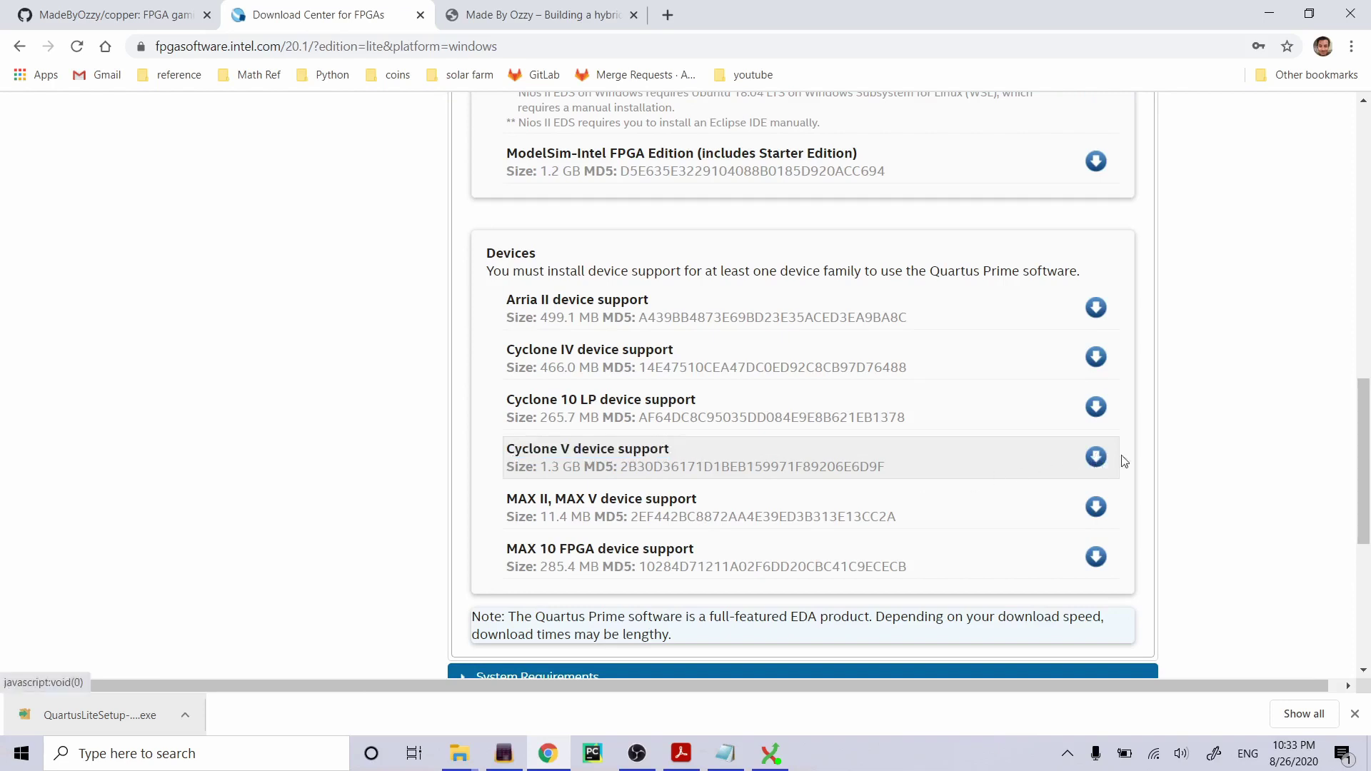
click(1098, 459)
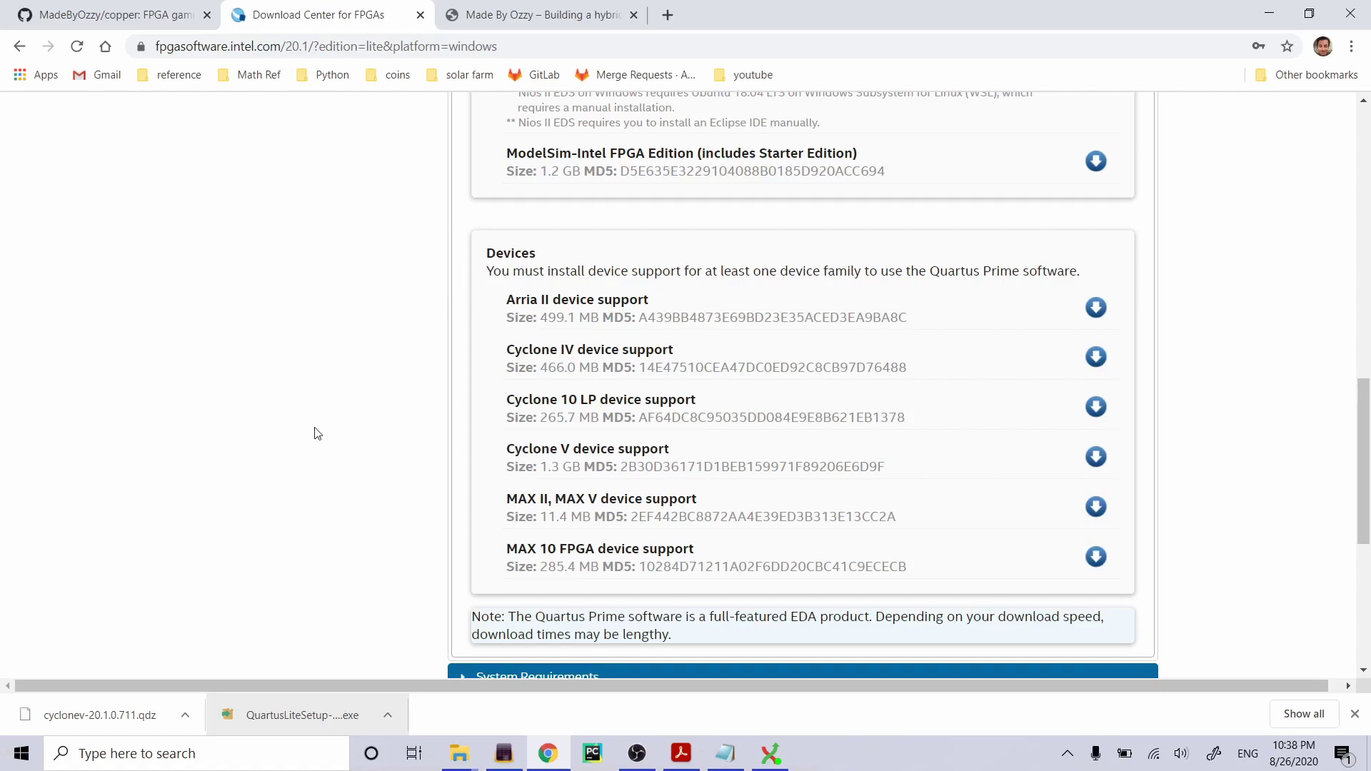
Switch to the Downloads folder in File Explorer, widen the Name column and launch QuartusLiteSetup-20.1.0.711-windows.exe.
mouse_move(464, 766)
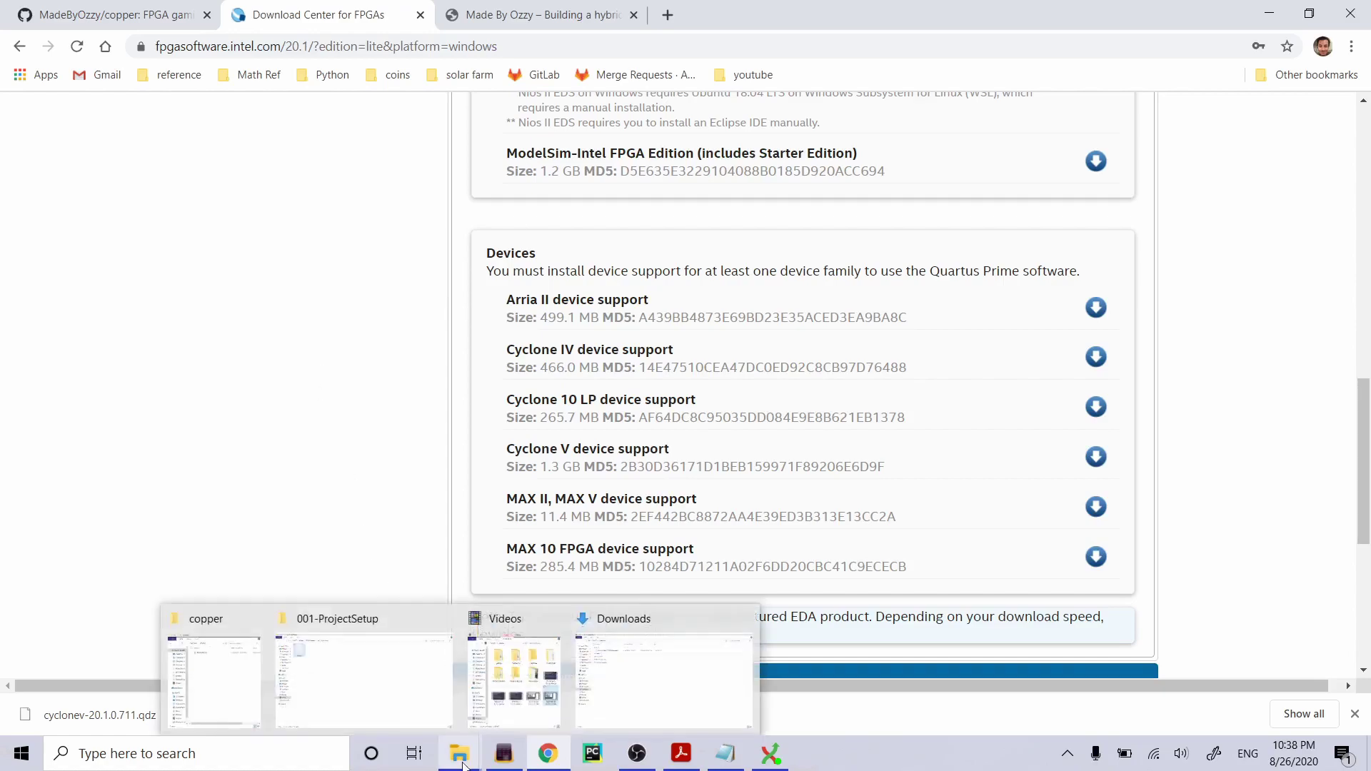
click(634, 695)
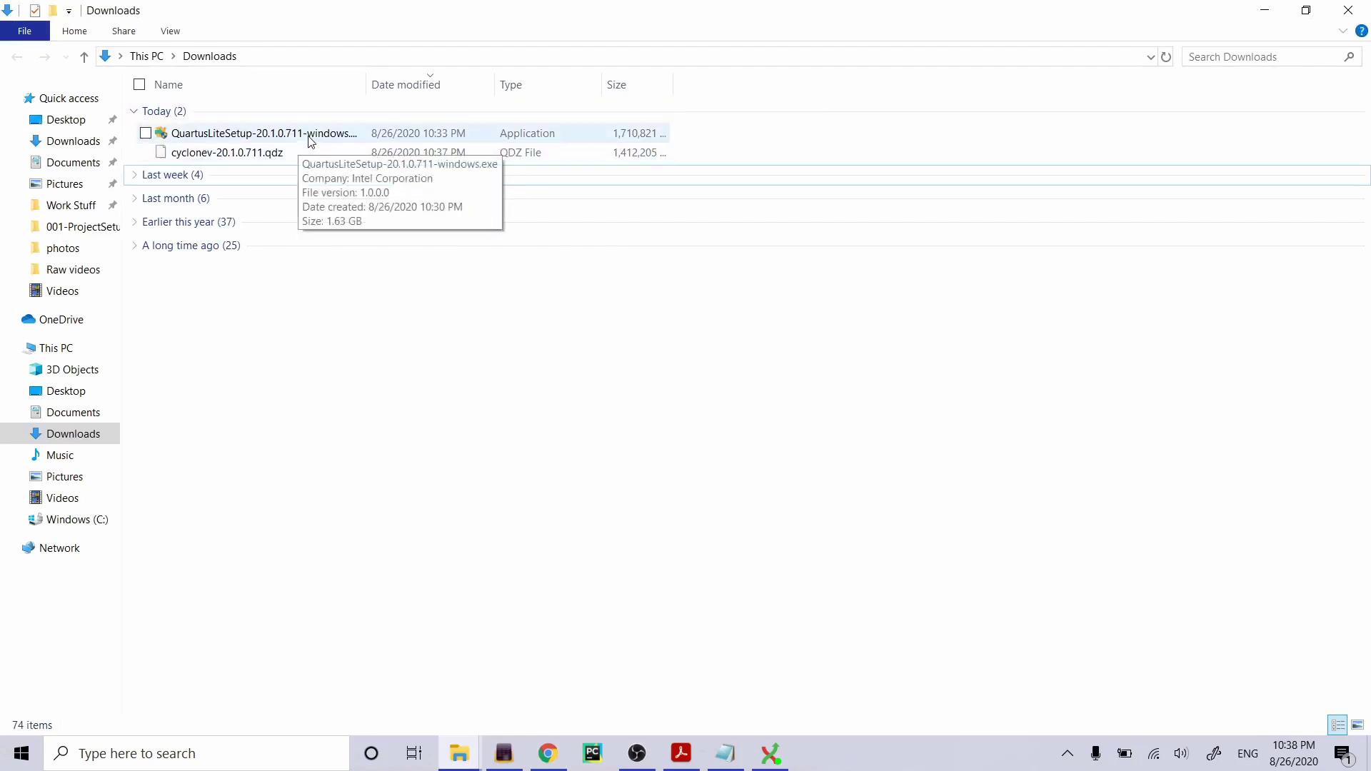
double_click(367, 85)
drag(385, 85, 497, 85)
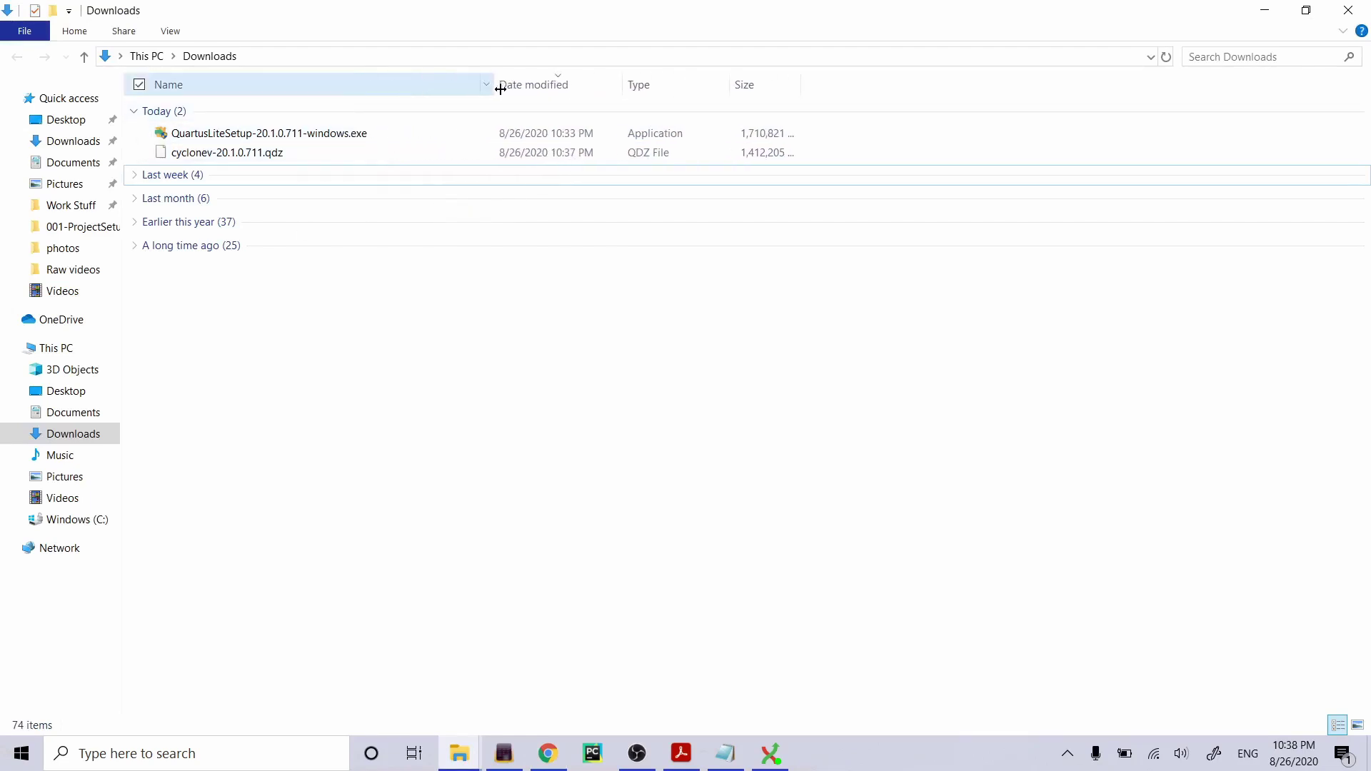
click(321, 135)
click(298, 153)
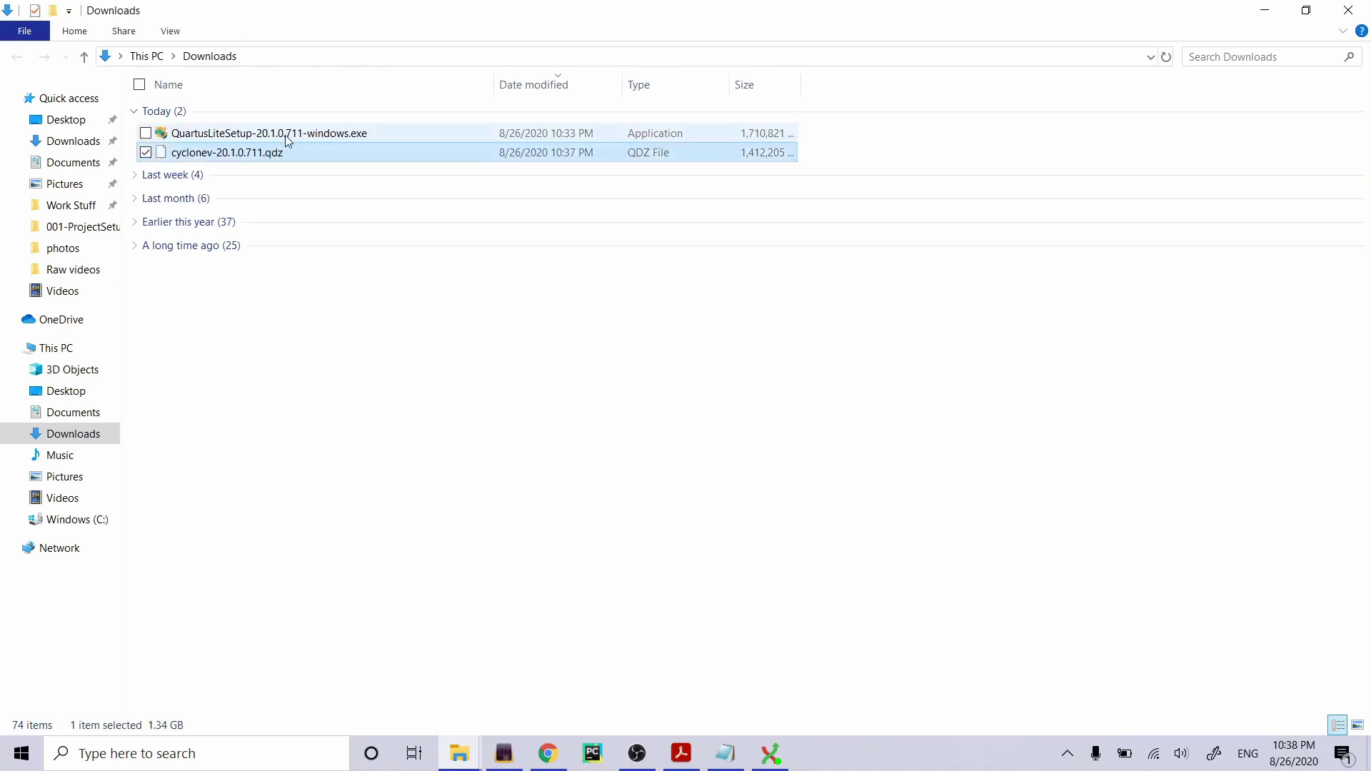
click(291, 137)
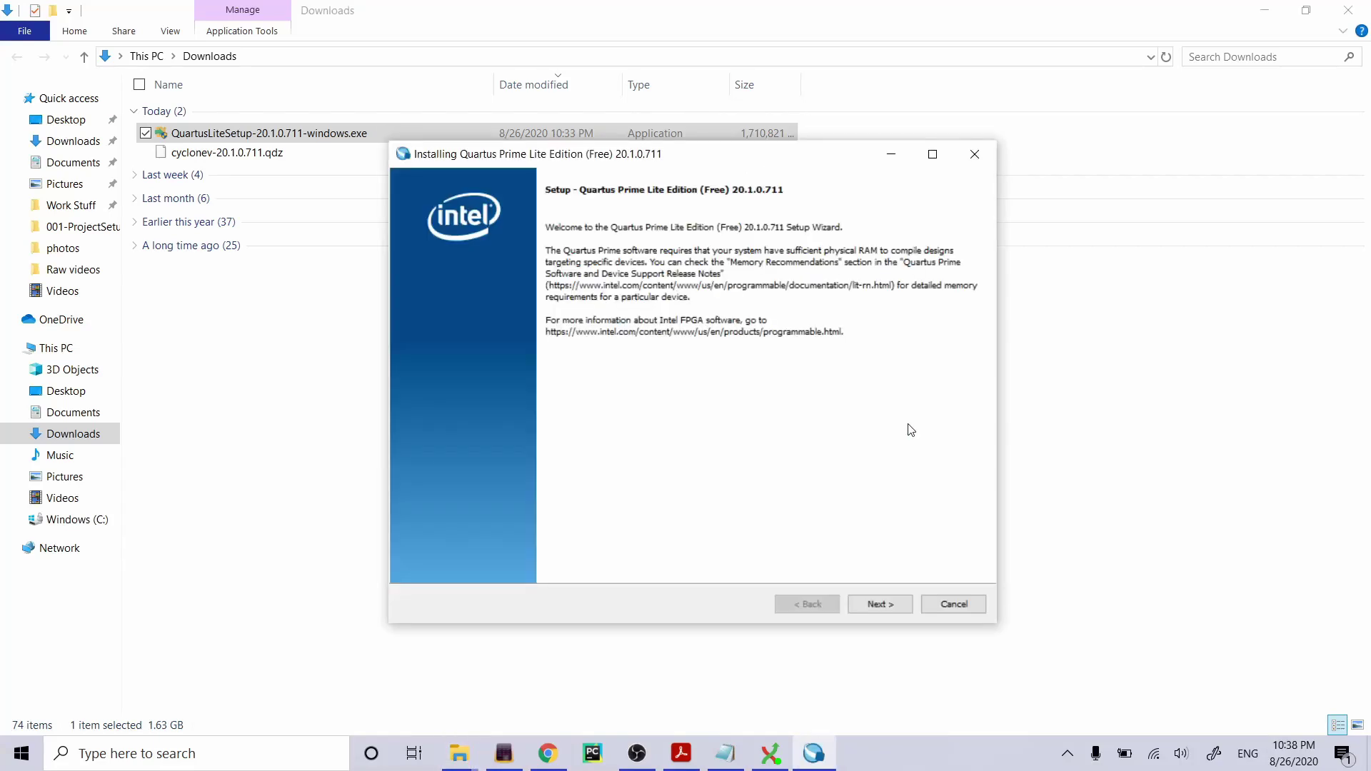
Accept the license agreement and install Quartus Prime Lite with Cyclone V device support in C:\intelFPGA_lite\20.1.
click(880, 604)
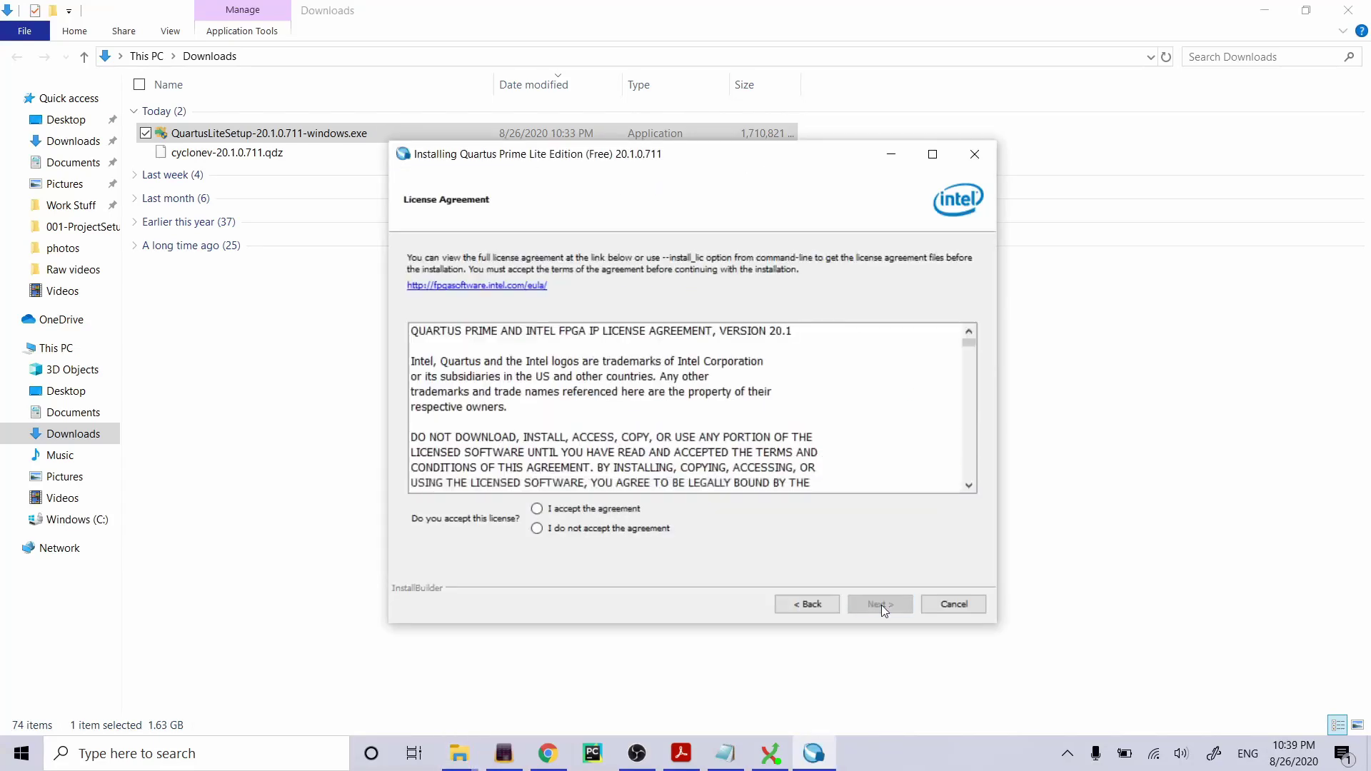
click(613, 509)
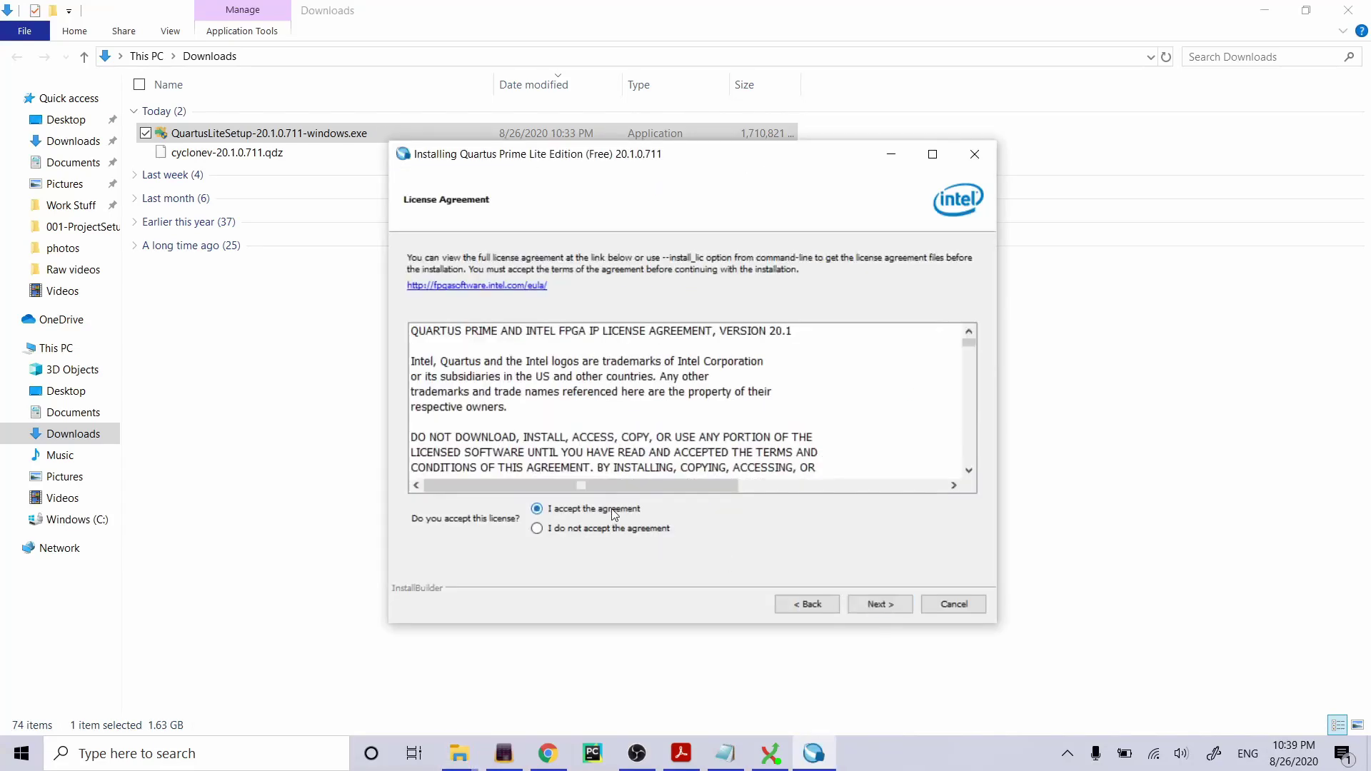
click(873, 603)
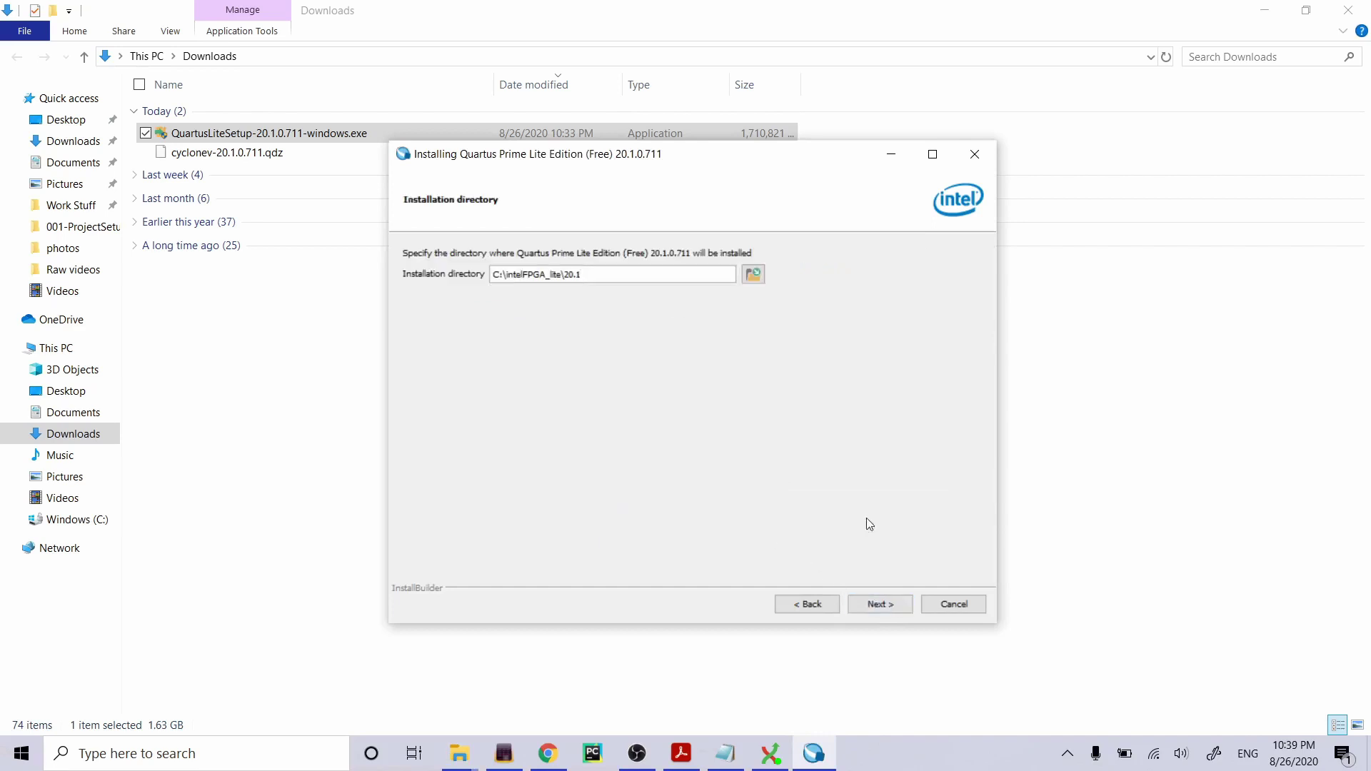
click(894, 607)
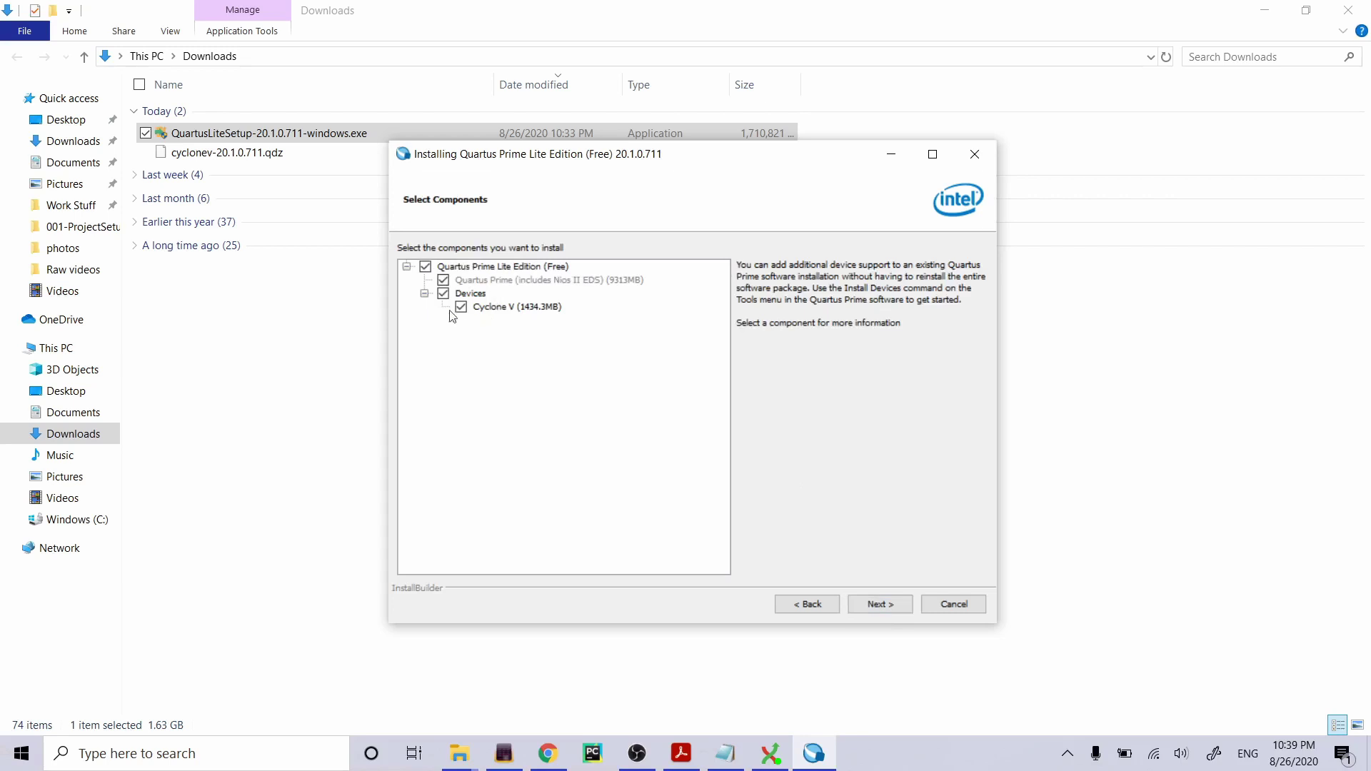
click(872, 605)
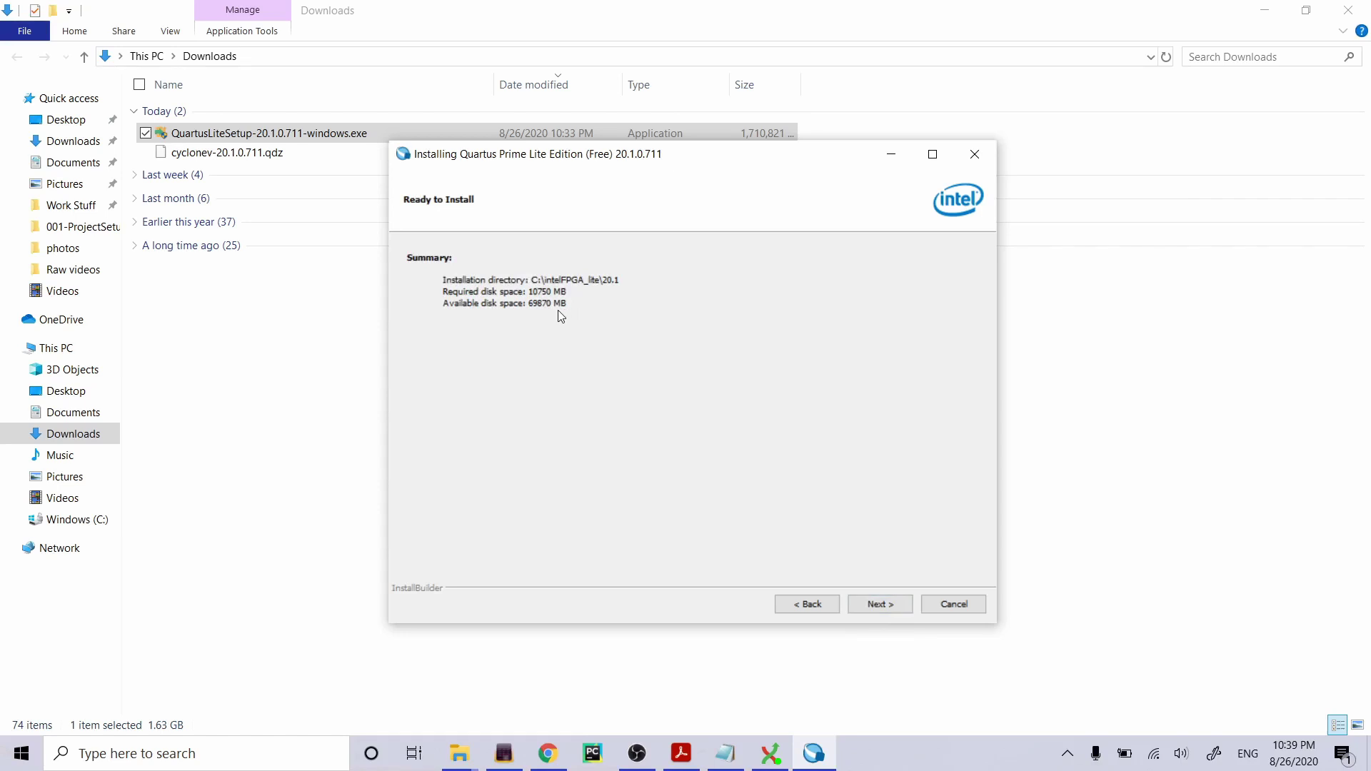
click(879, 604)
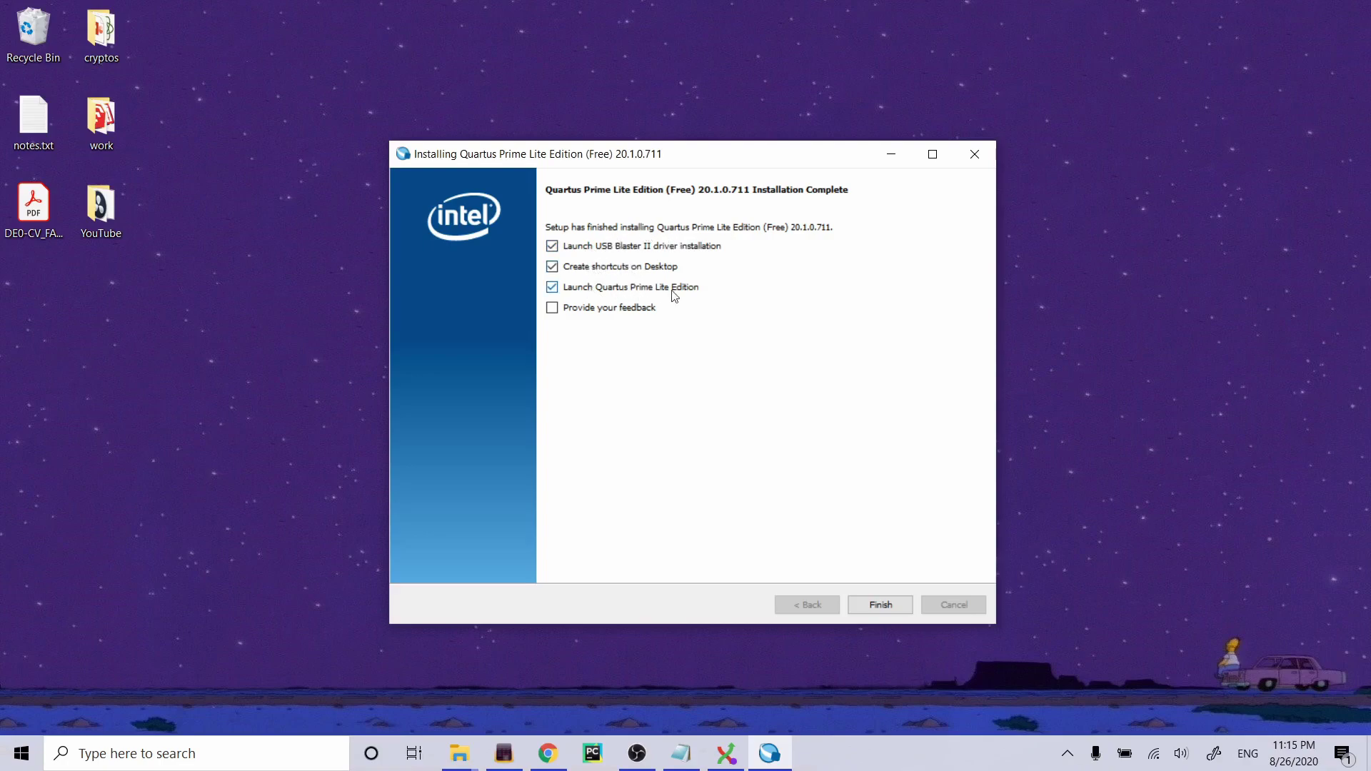
Finish the Quartus setup with USB Blaster II driver installation and Quartus launch enabled, and install the Altera JTAG cables driver.
click(880, 605)
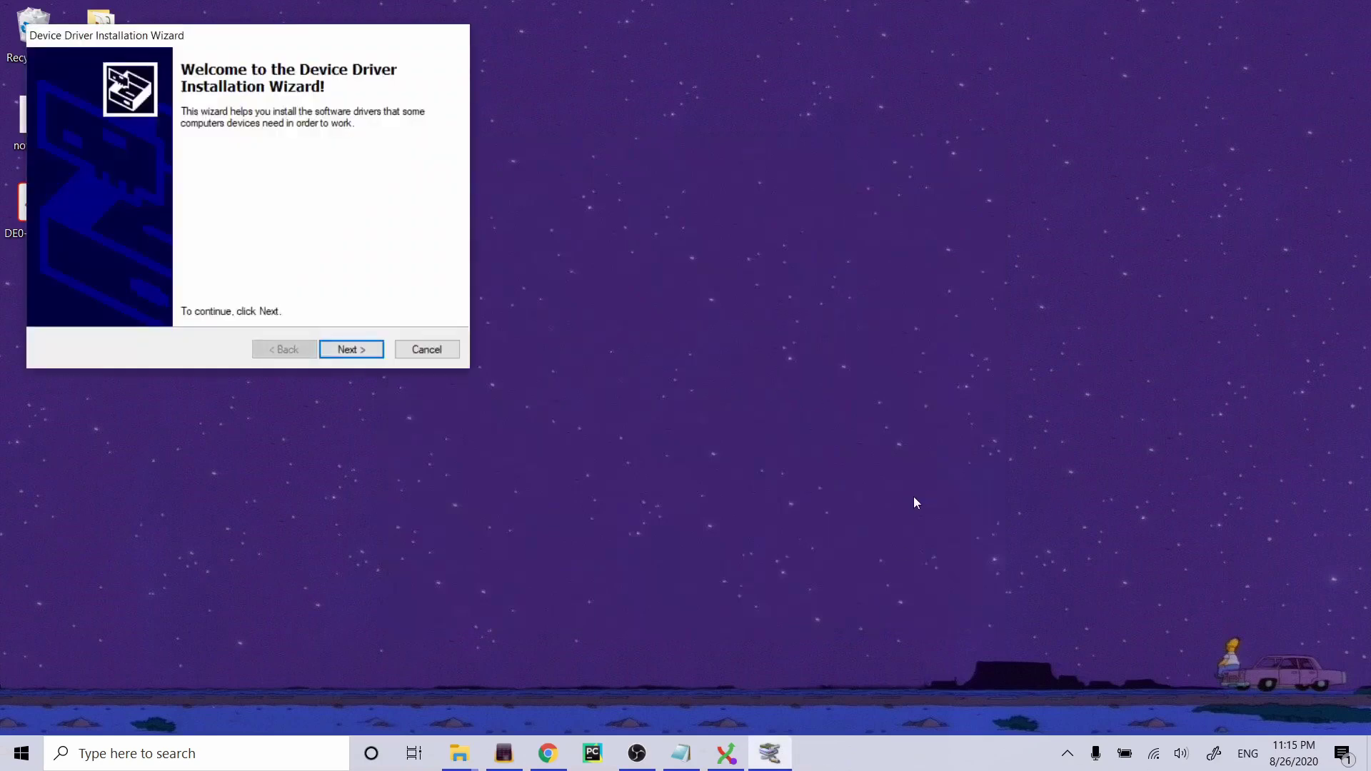
click(371, 351)
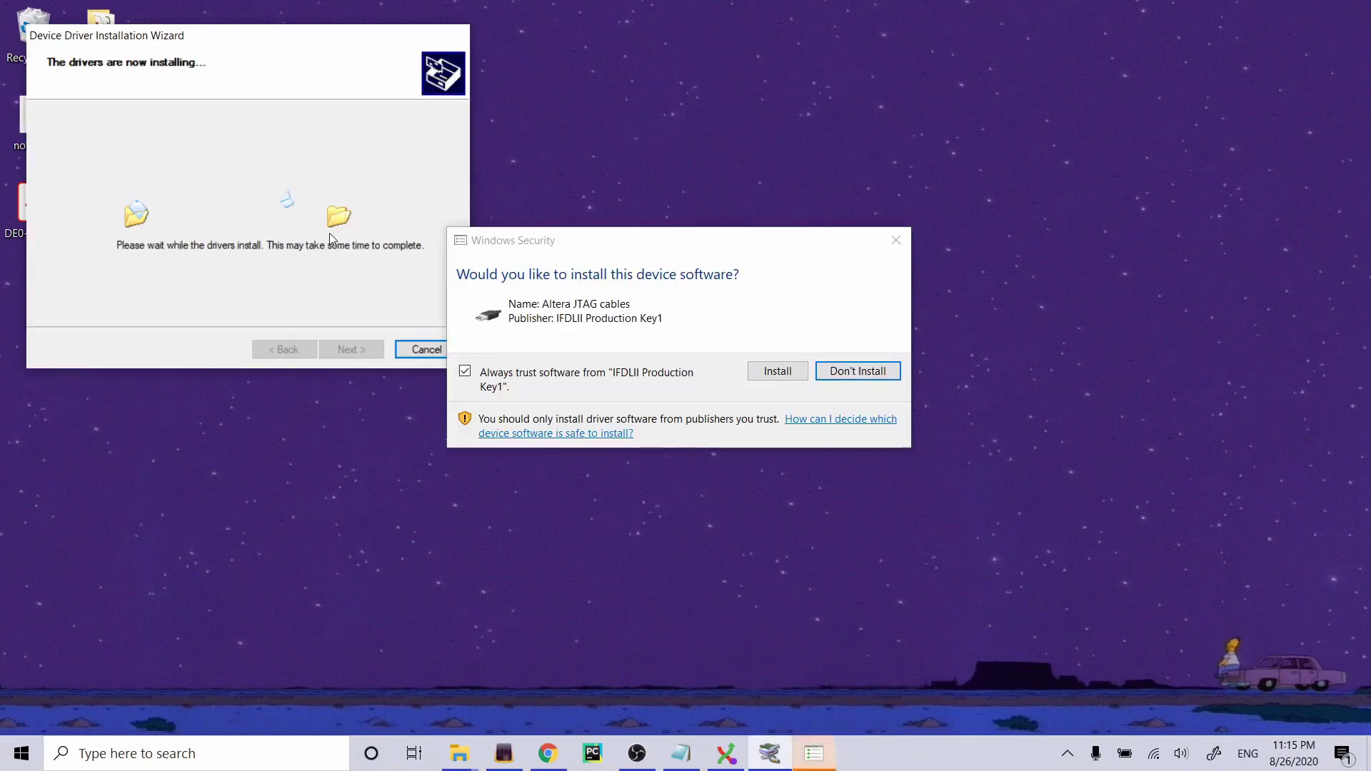
click(796, 371)
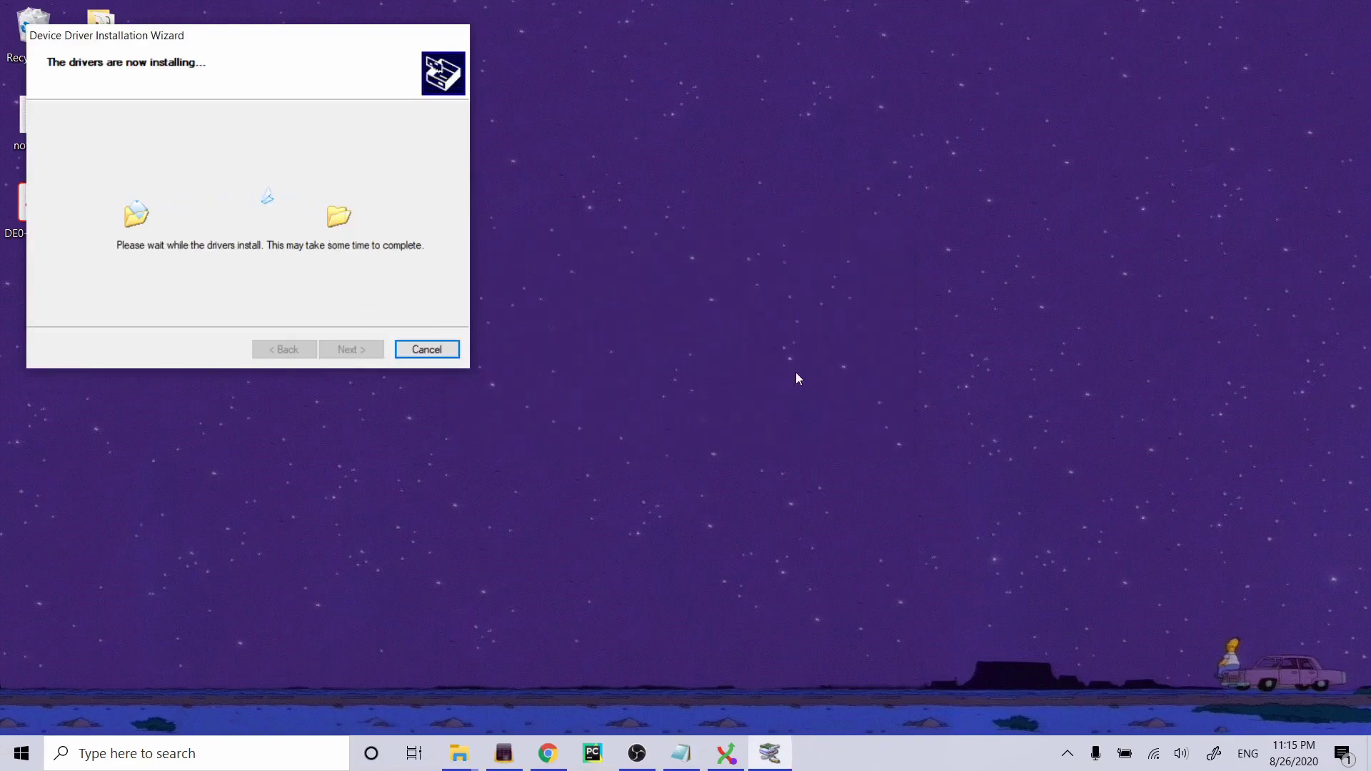
click(351, 350)
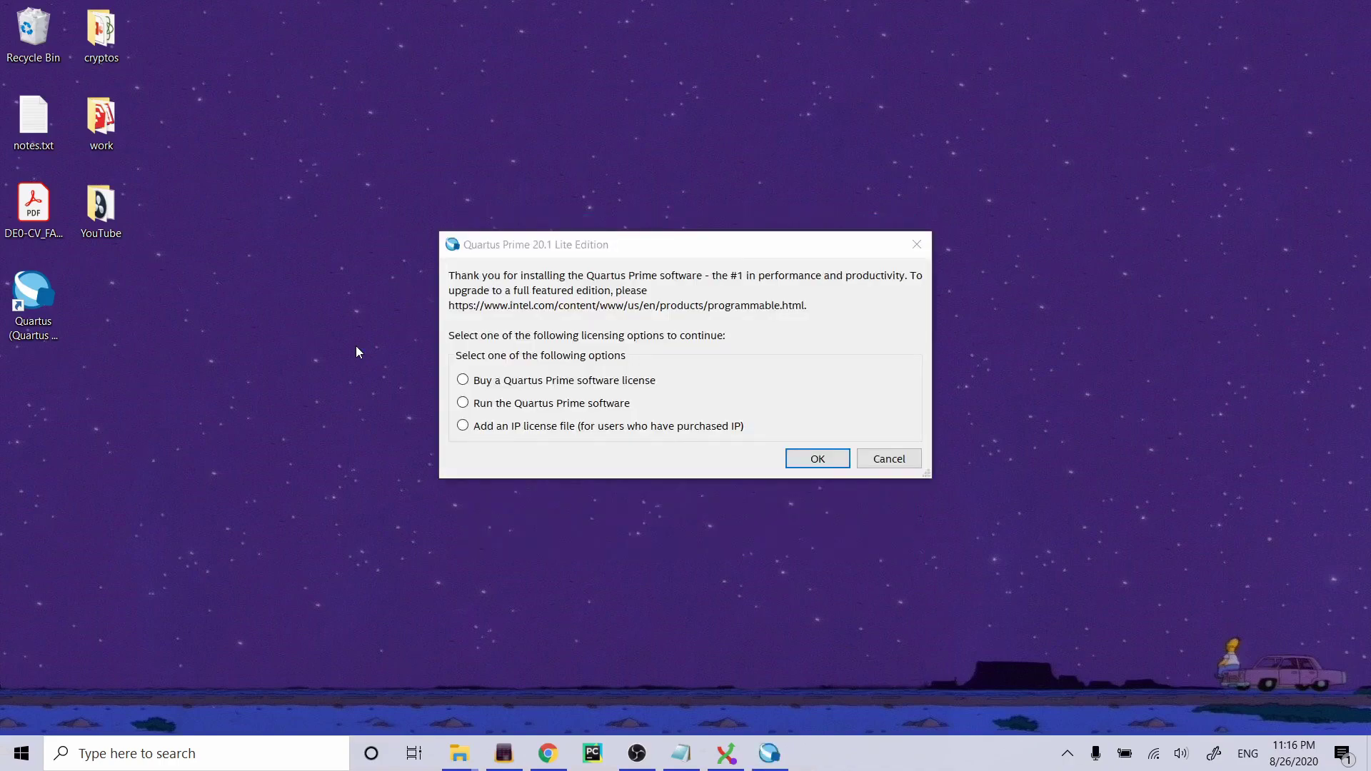
Choose the licensing option to run the Quartus Prime software and maximize its main window.
click(464, 404)
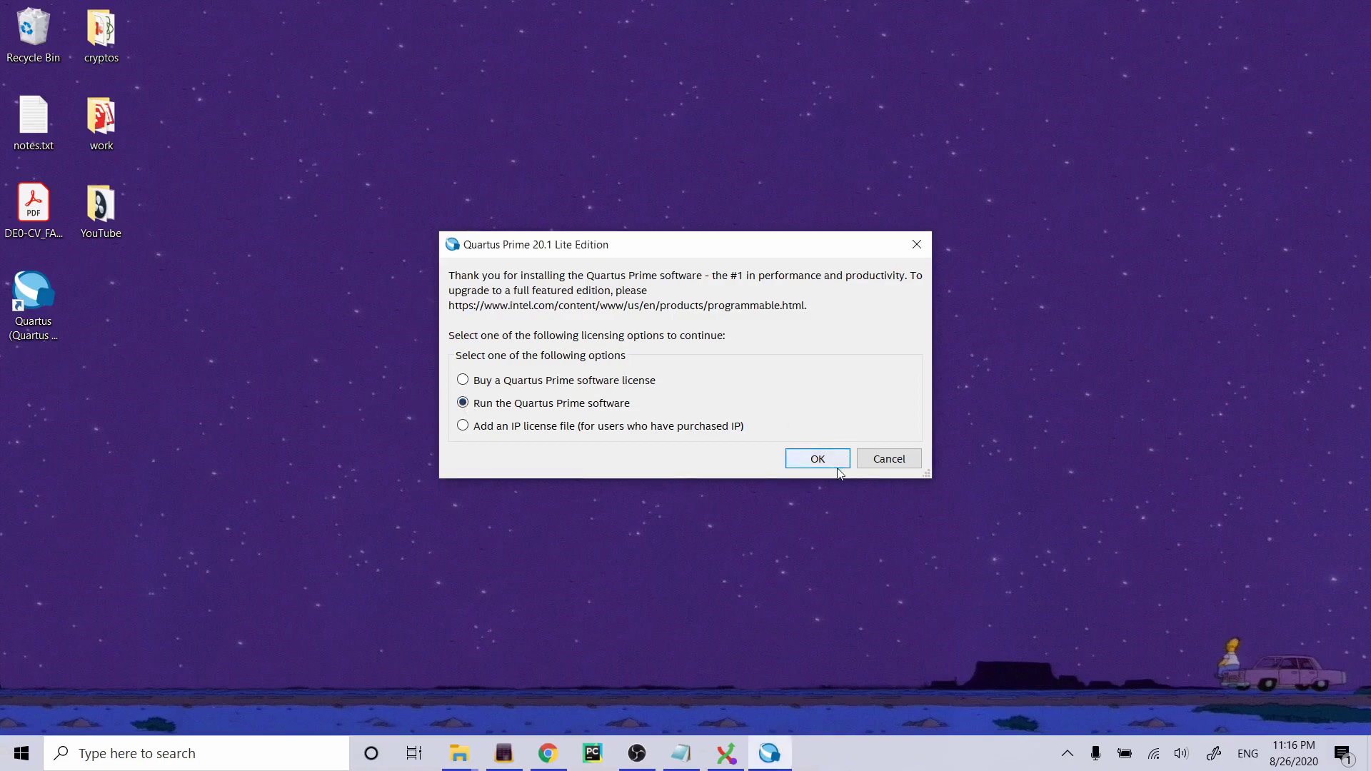
click(818, 459)
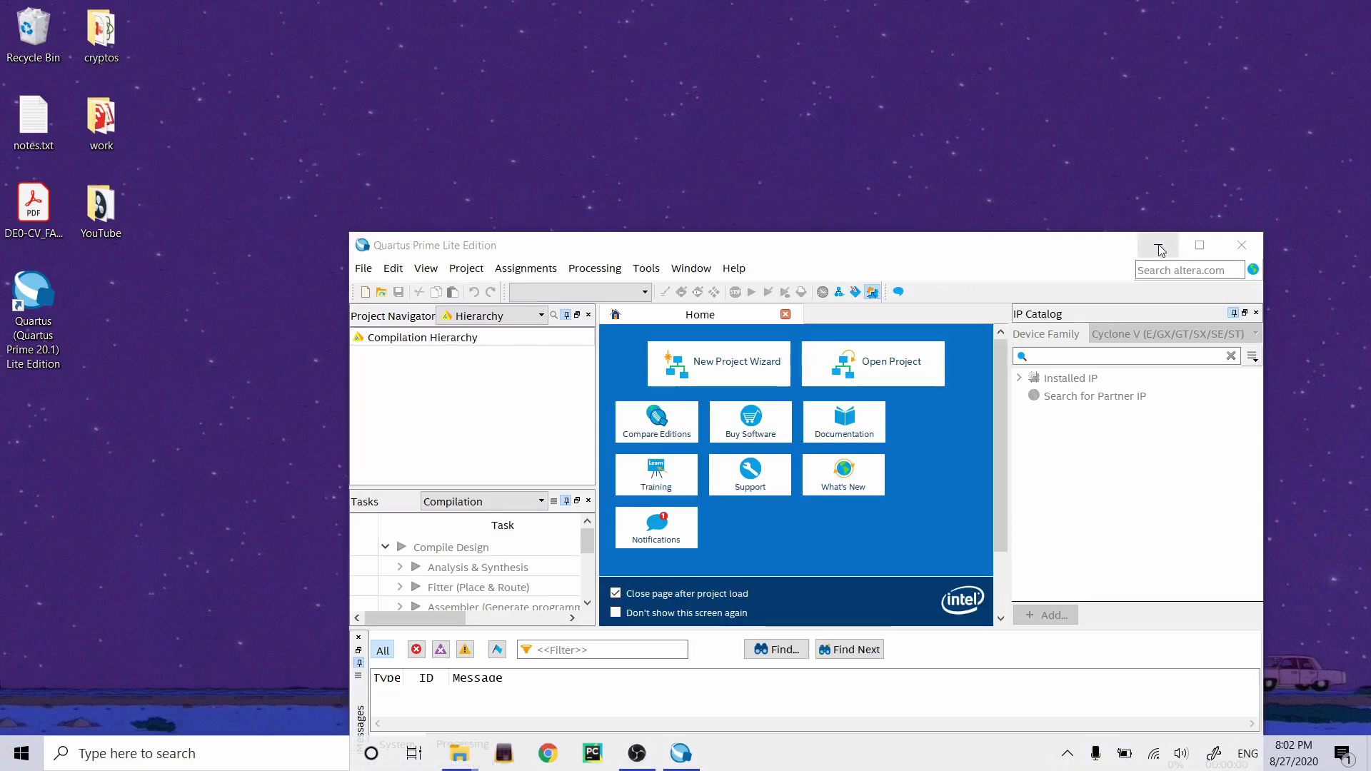
click(1213, 246)
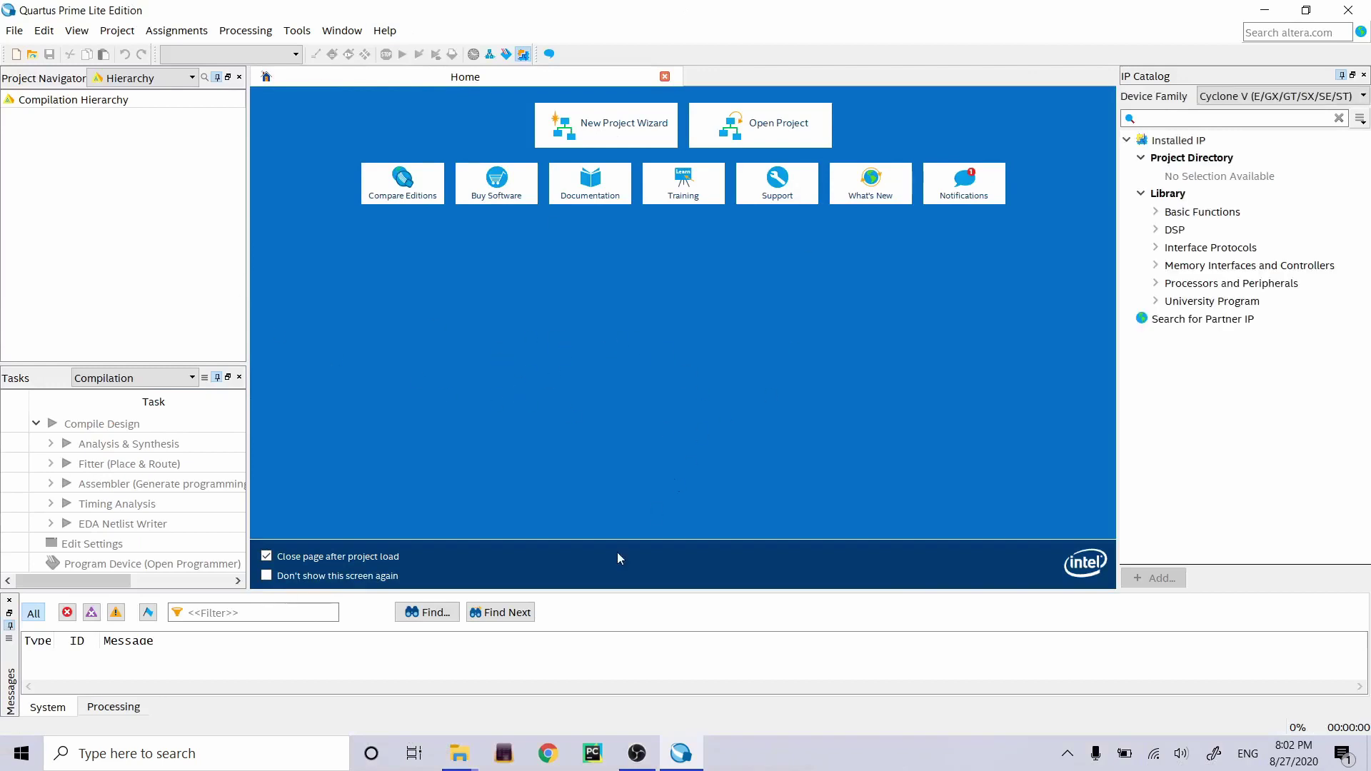
Switch to the copper folder in File Explorer and open the DE0-CV user manual PDF from its Documentation folder.
click(460, 754)
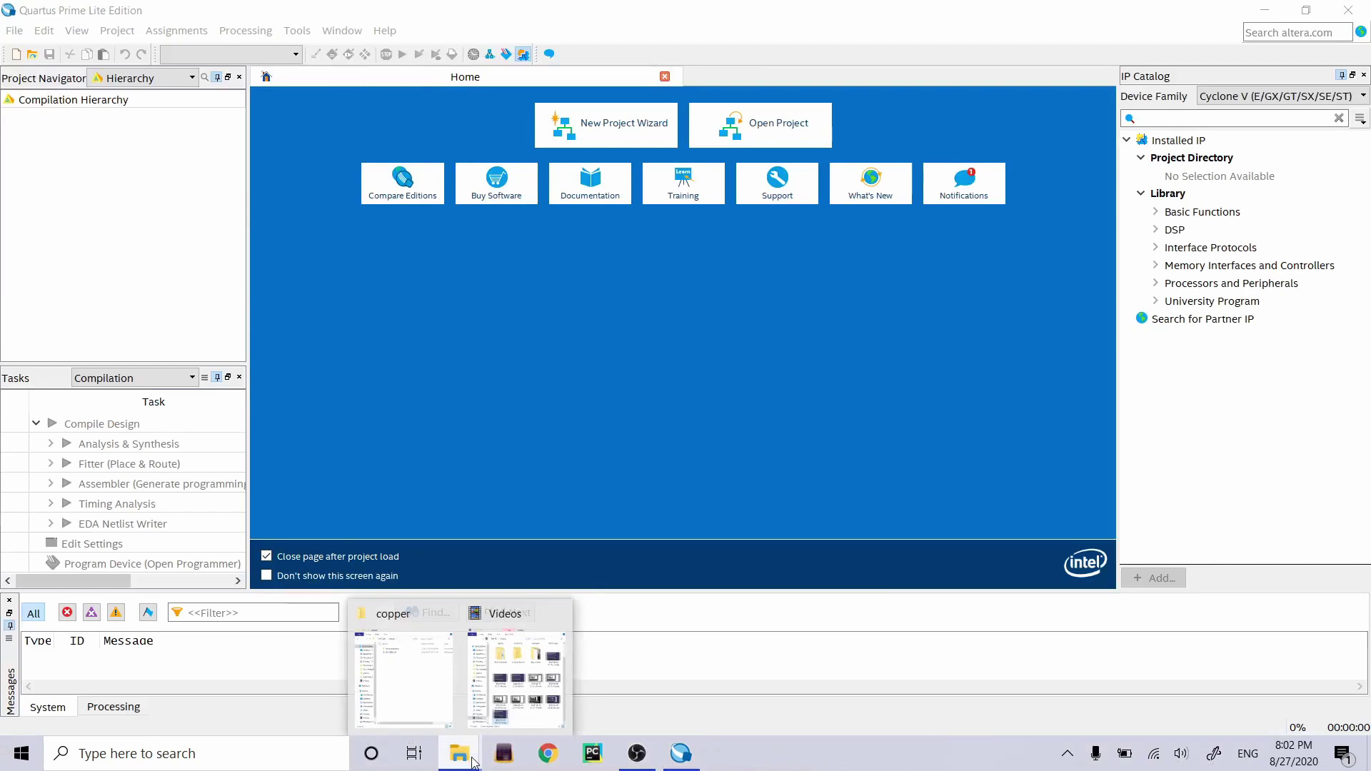
click(412, 687)
double_click(1022, 187)
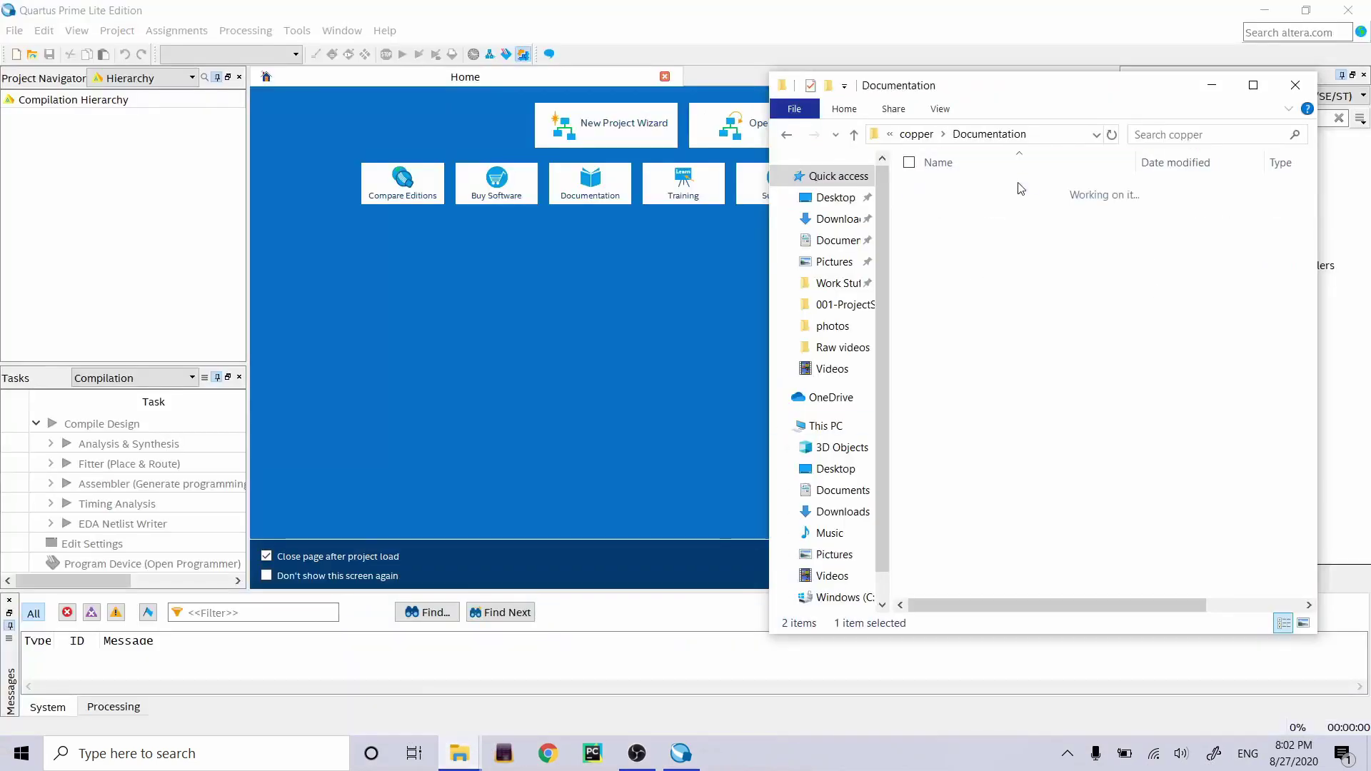
click(1020, 191)
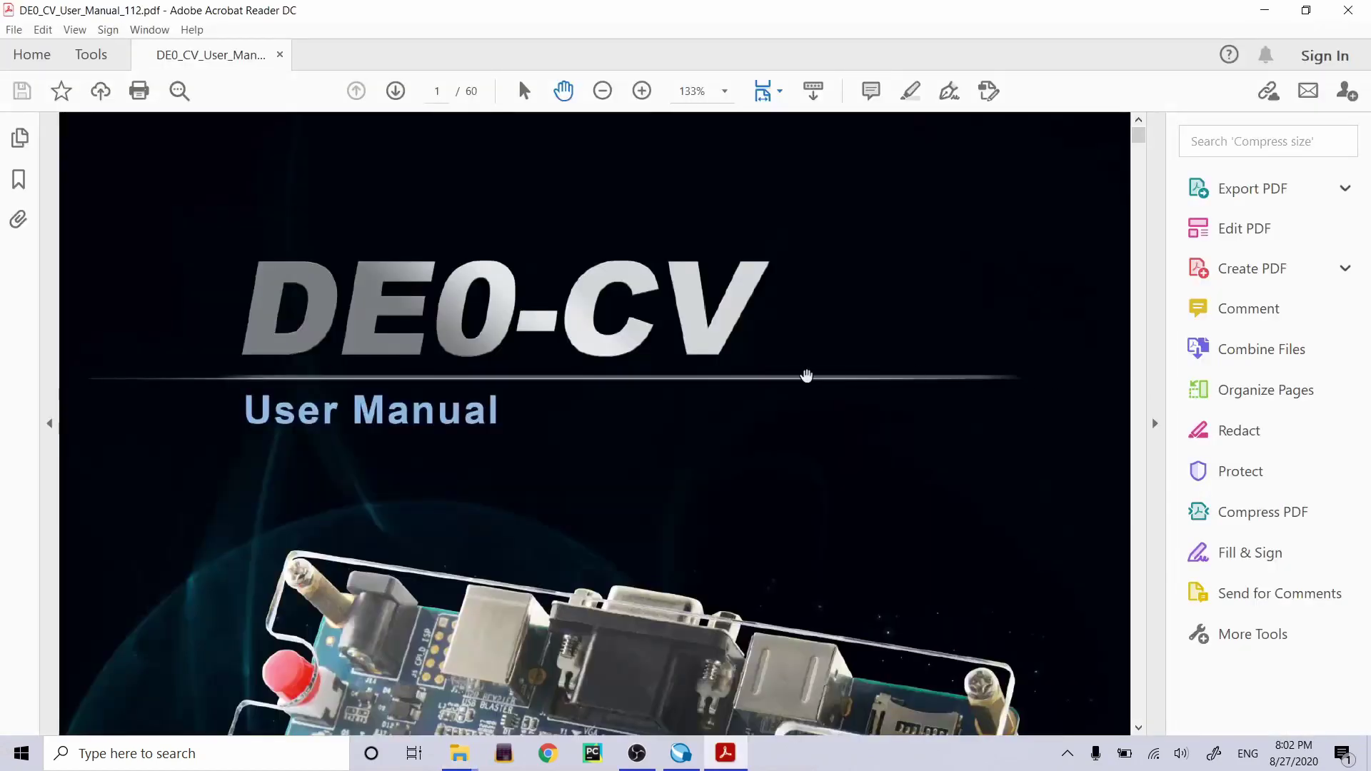
Examine the DE0-CV manual's contents and labelled board layout figure to identify the Cyclone V FPGA part number.
click(1155, 423)
scroll(960, 402, down, 10)
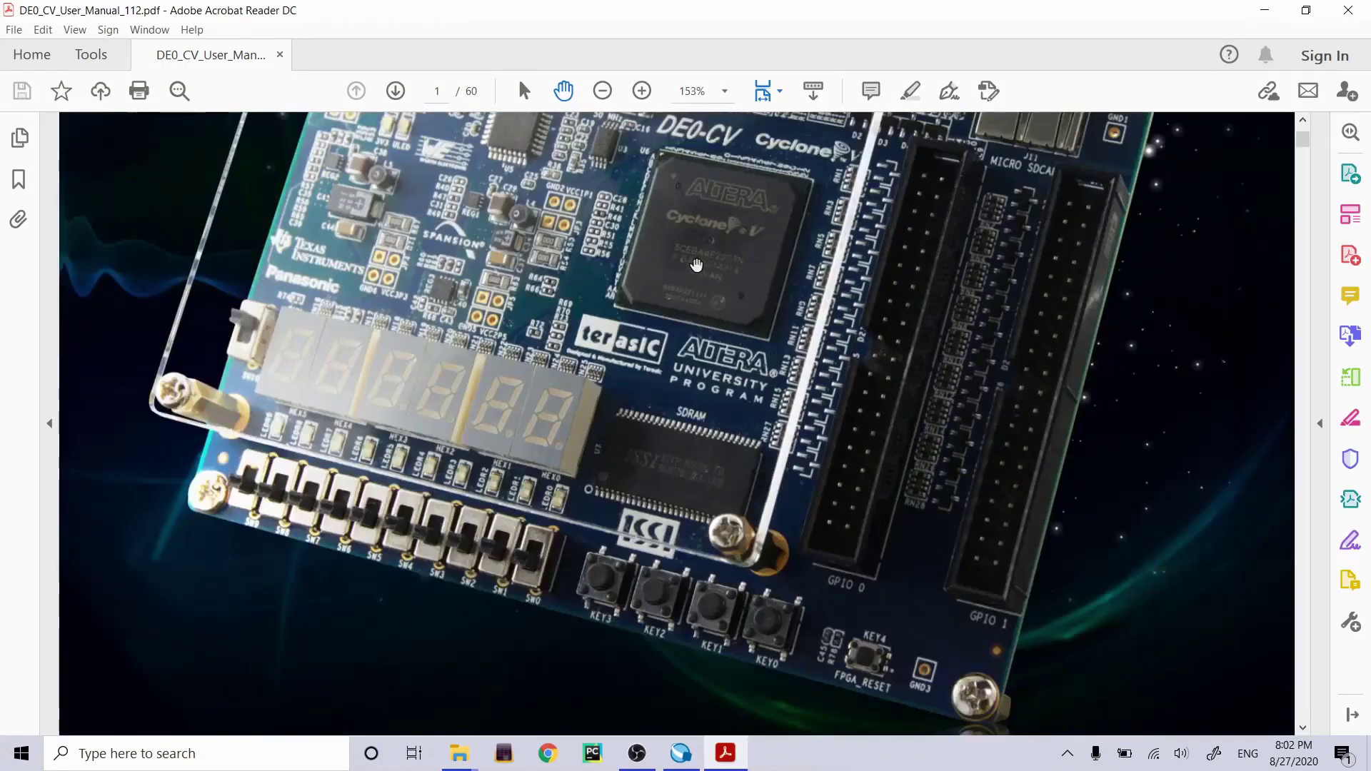
scroll(725, 308, down, 5)
scroll(725, 309, down, 5)
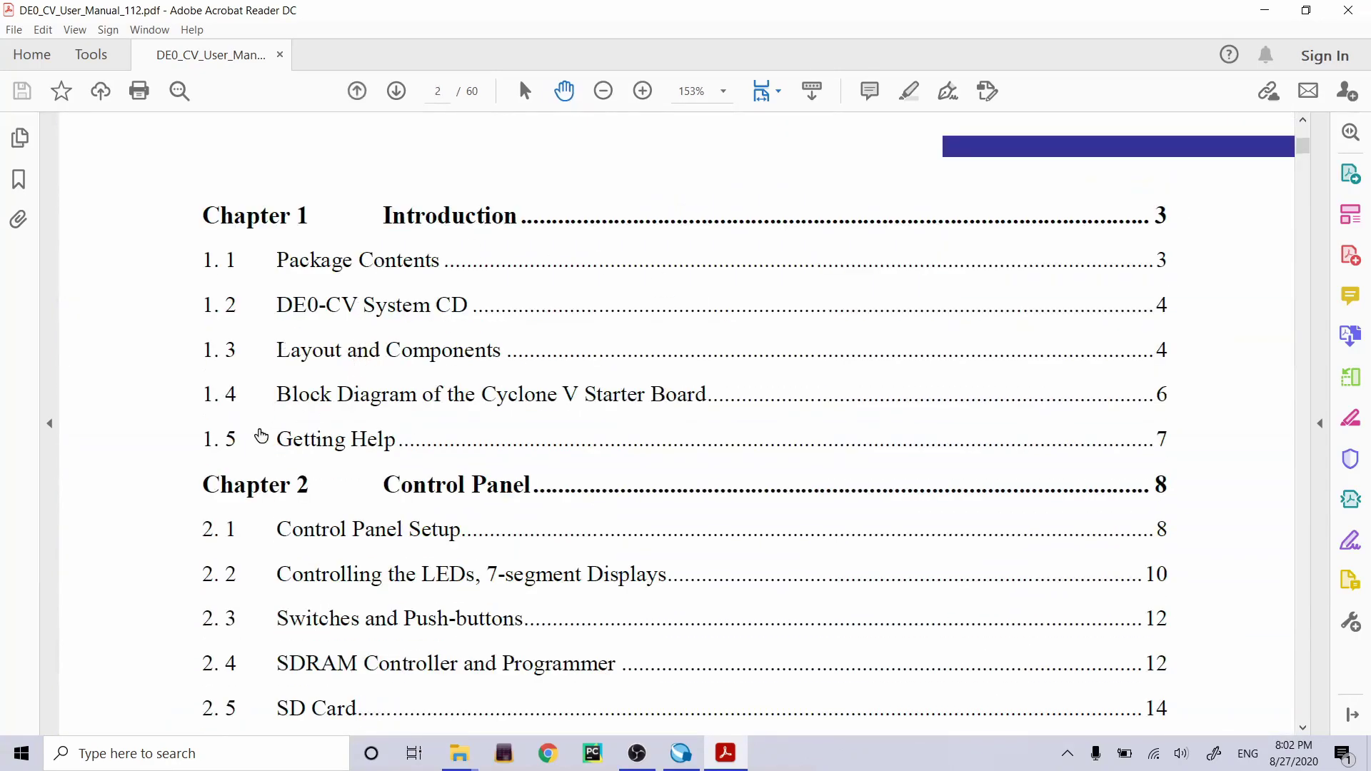
scroll(193, 438, down, 5)
scroll(173, 440, down, 10)
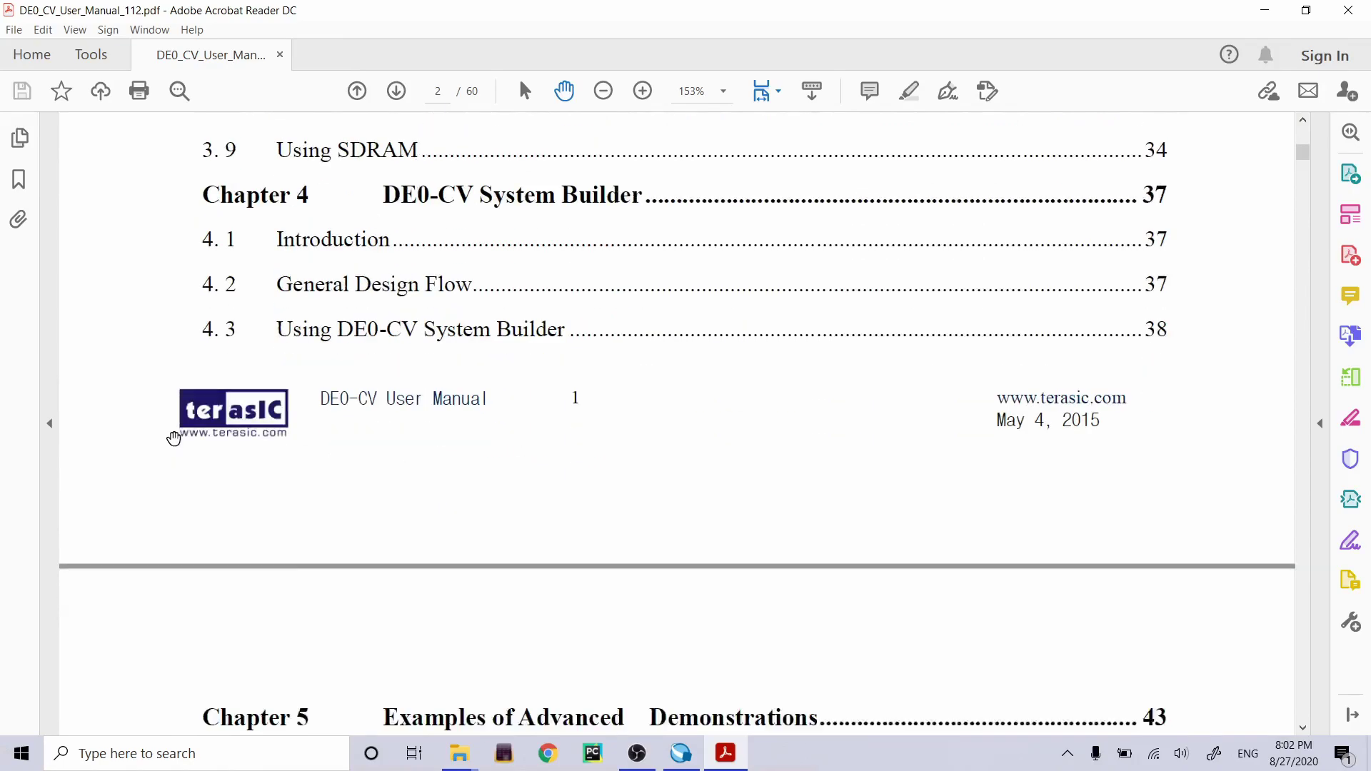
scroll(174, 436, down, 15)
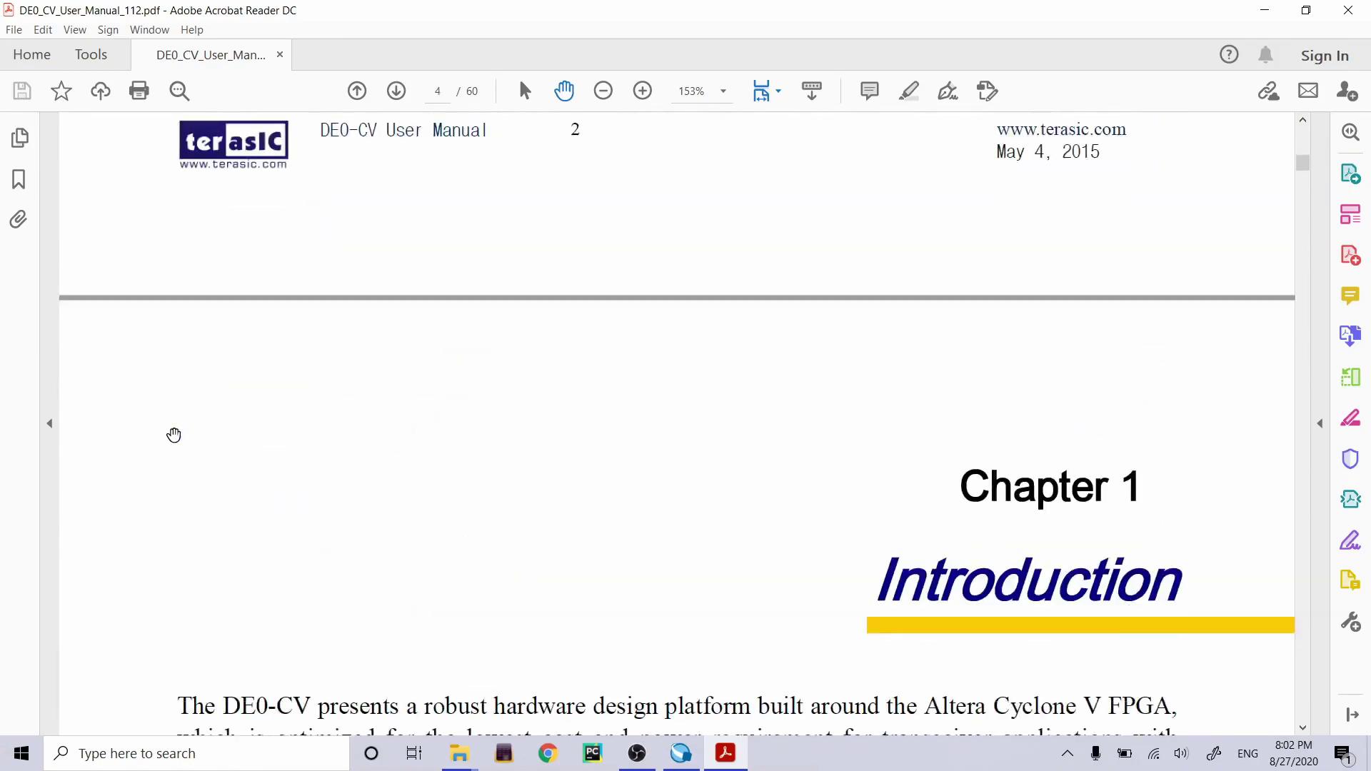
scroll(173, 435, down, 13)
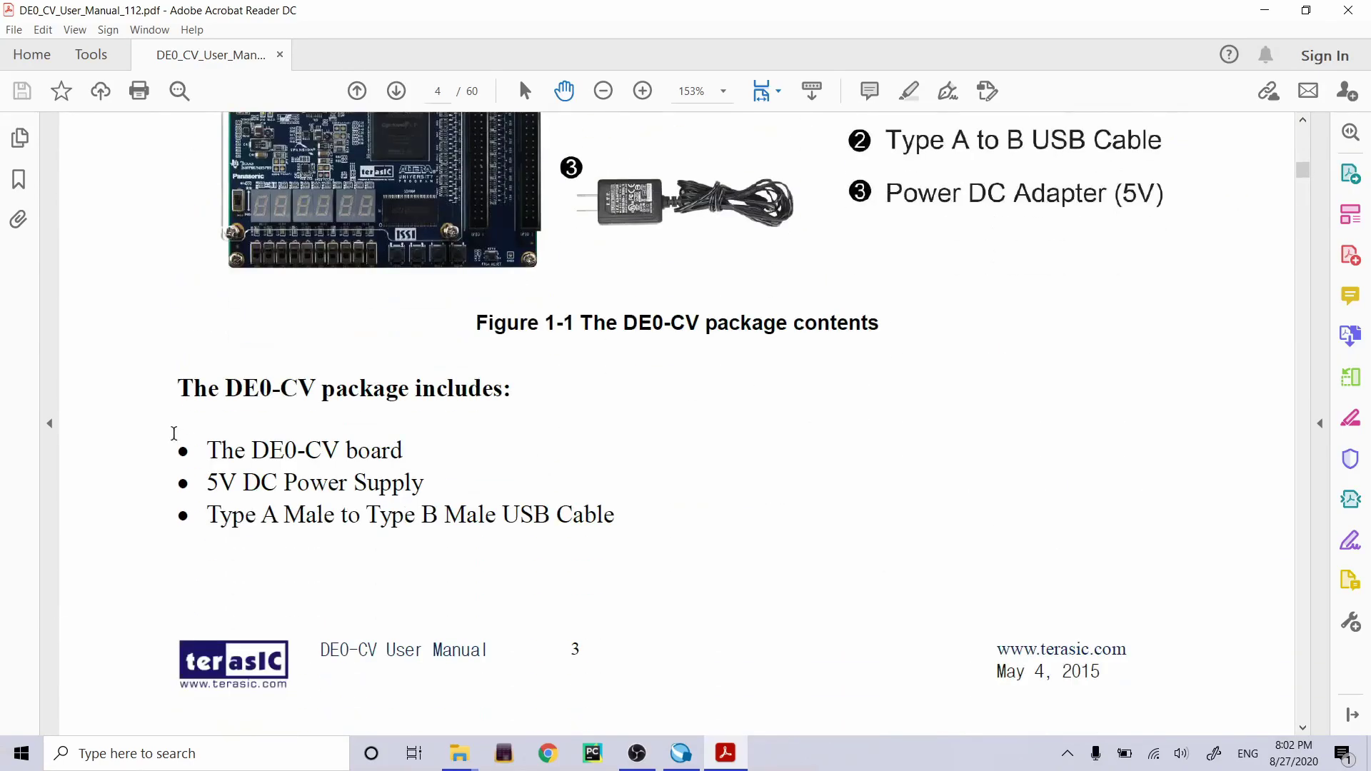
scroll(174, 433, down, 7)
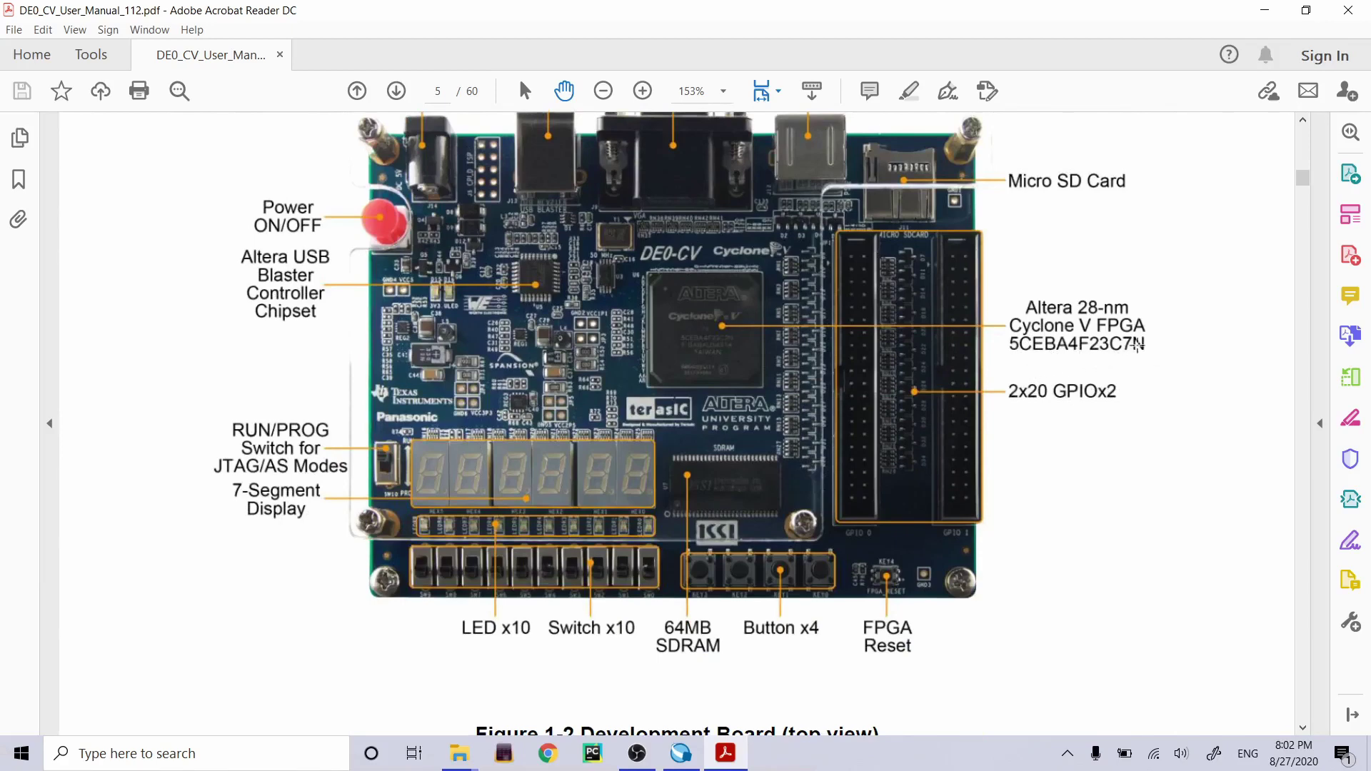
drag(1141, 344, 1186, 382)
click(1208, 379)
Switch to Quartus Prime, start the New Project Wizard, and browse for the working directory to the copper folder under Desktop\YouTube.
key(alt+Tab)
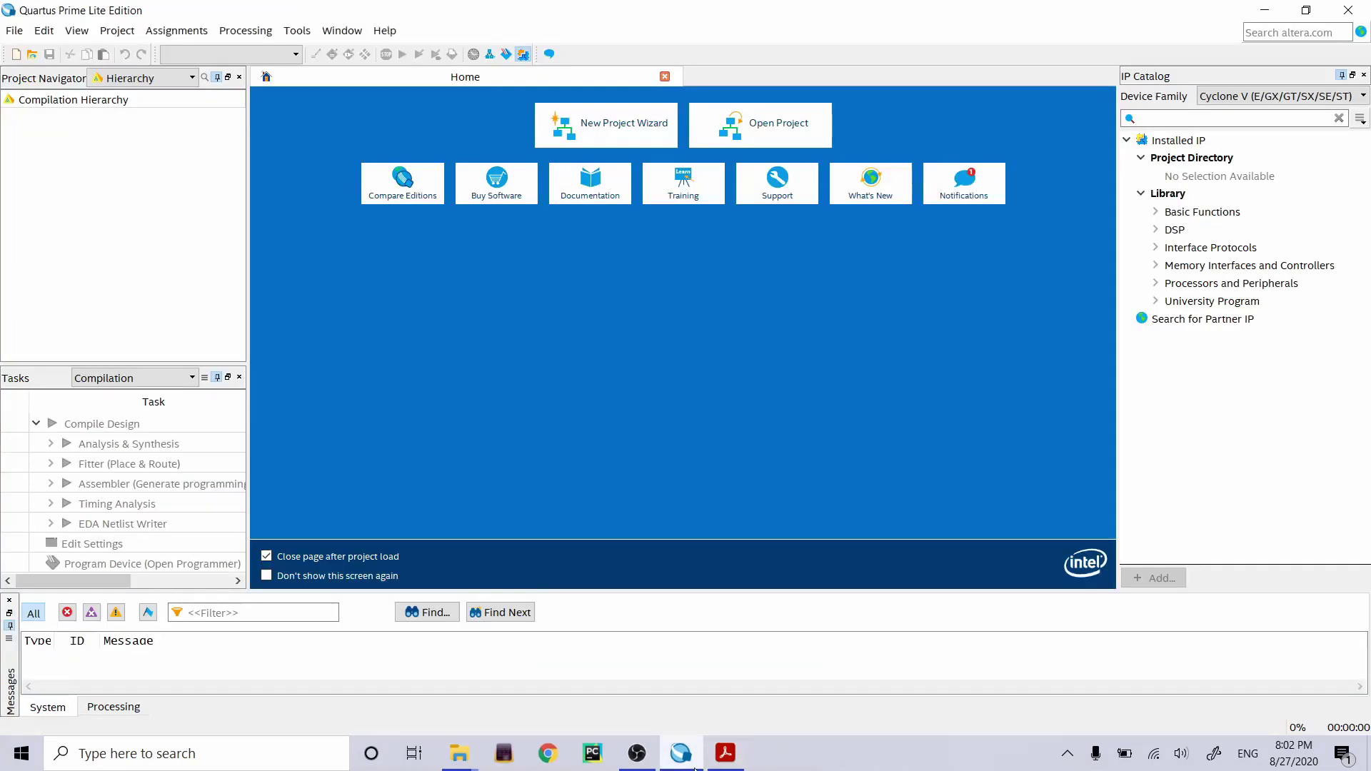
click(632, 125)
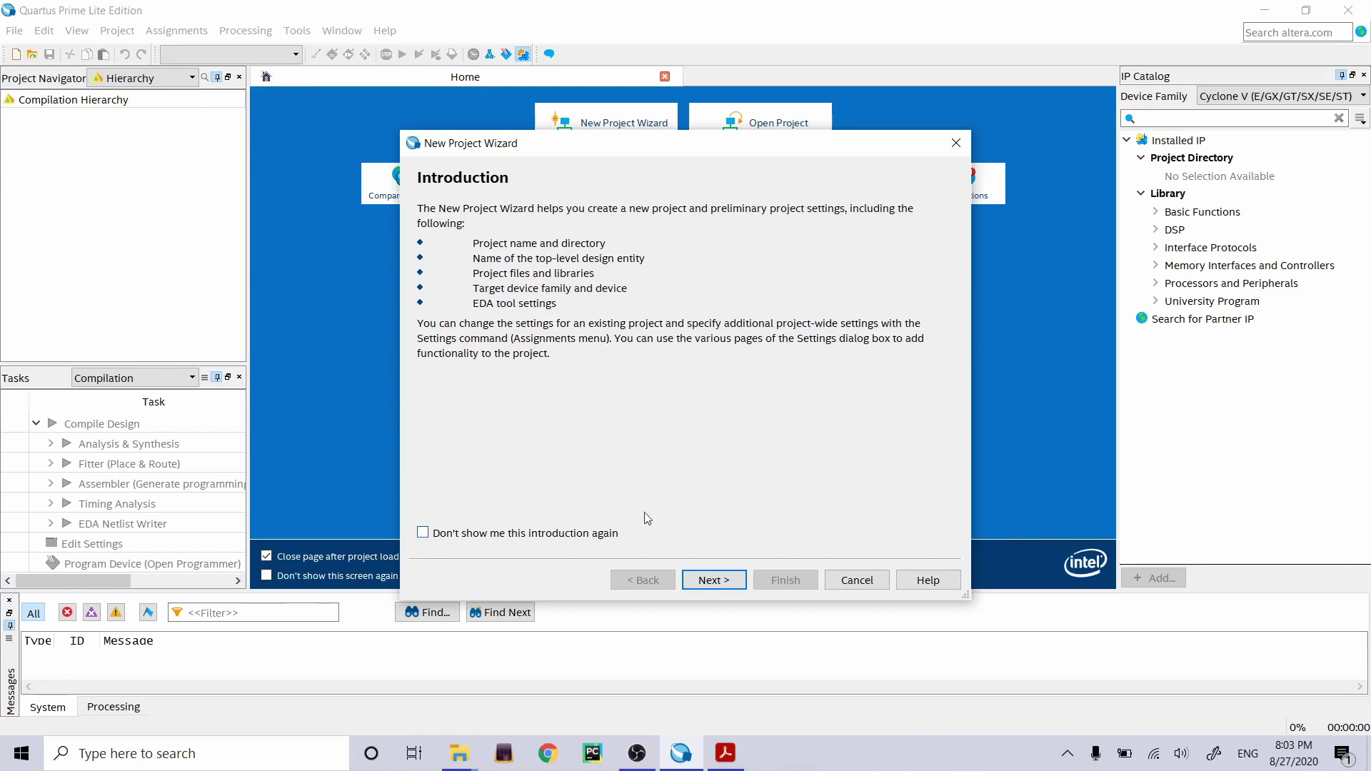
click(425, 535)
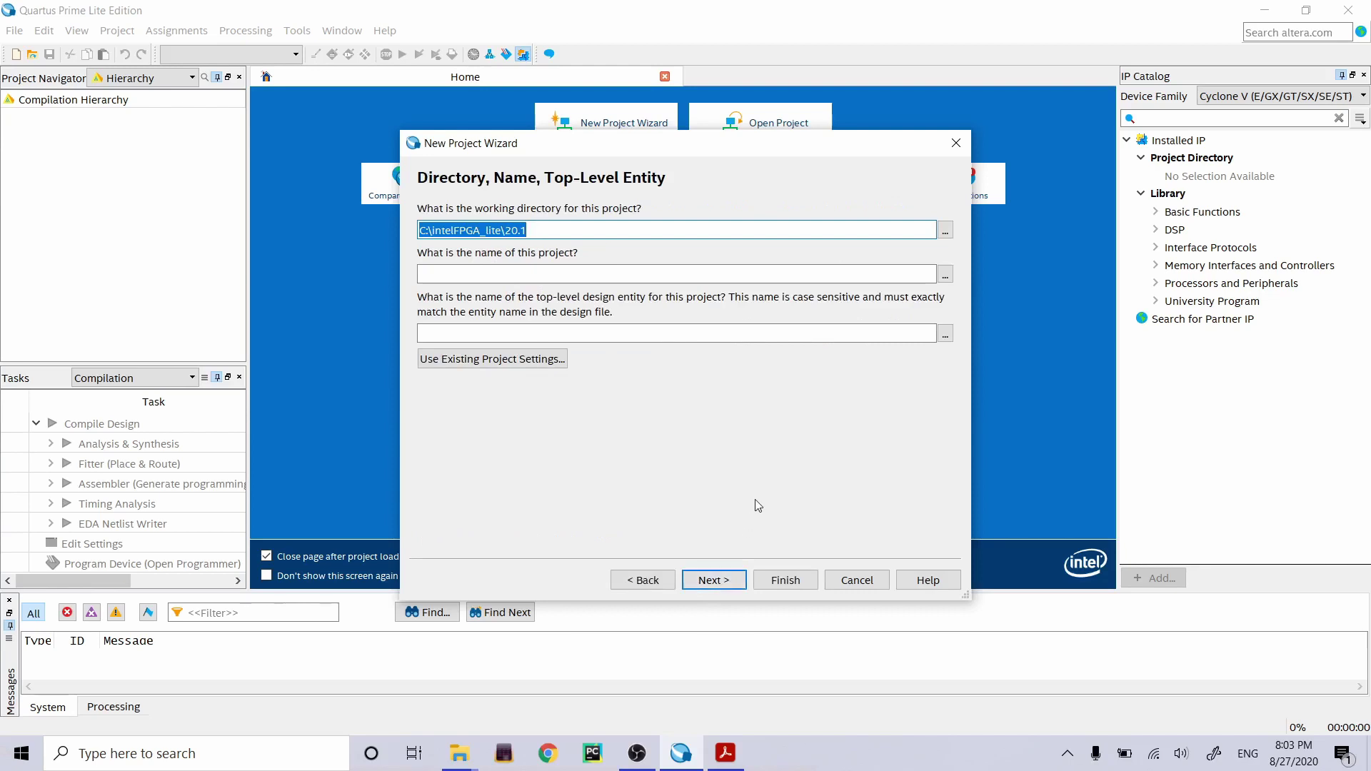
click(945, 229)
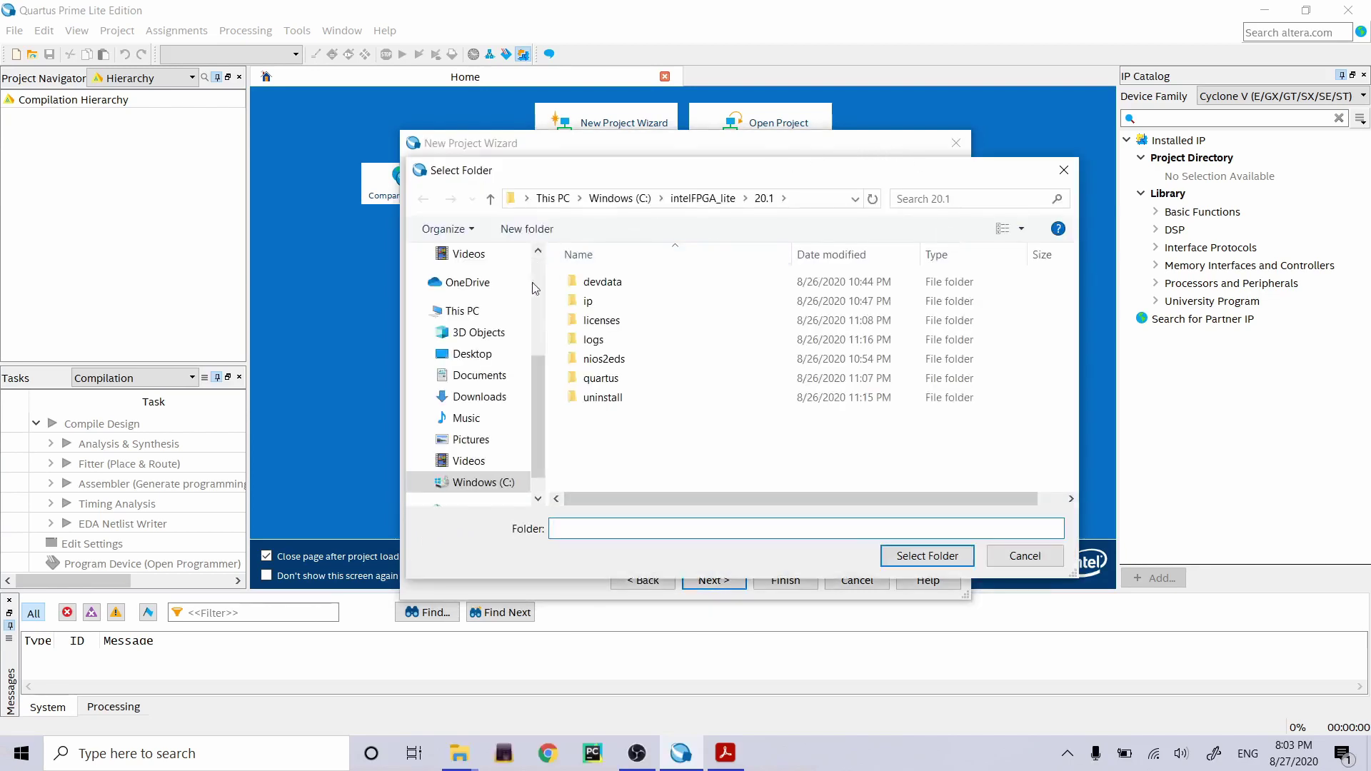
click(527, 356)
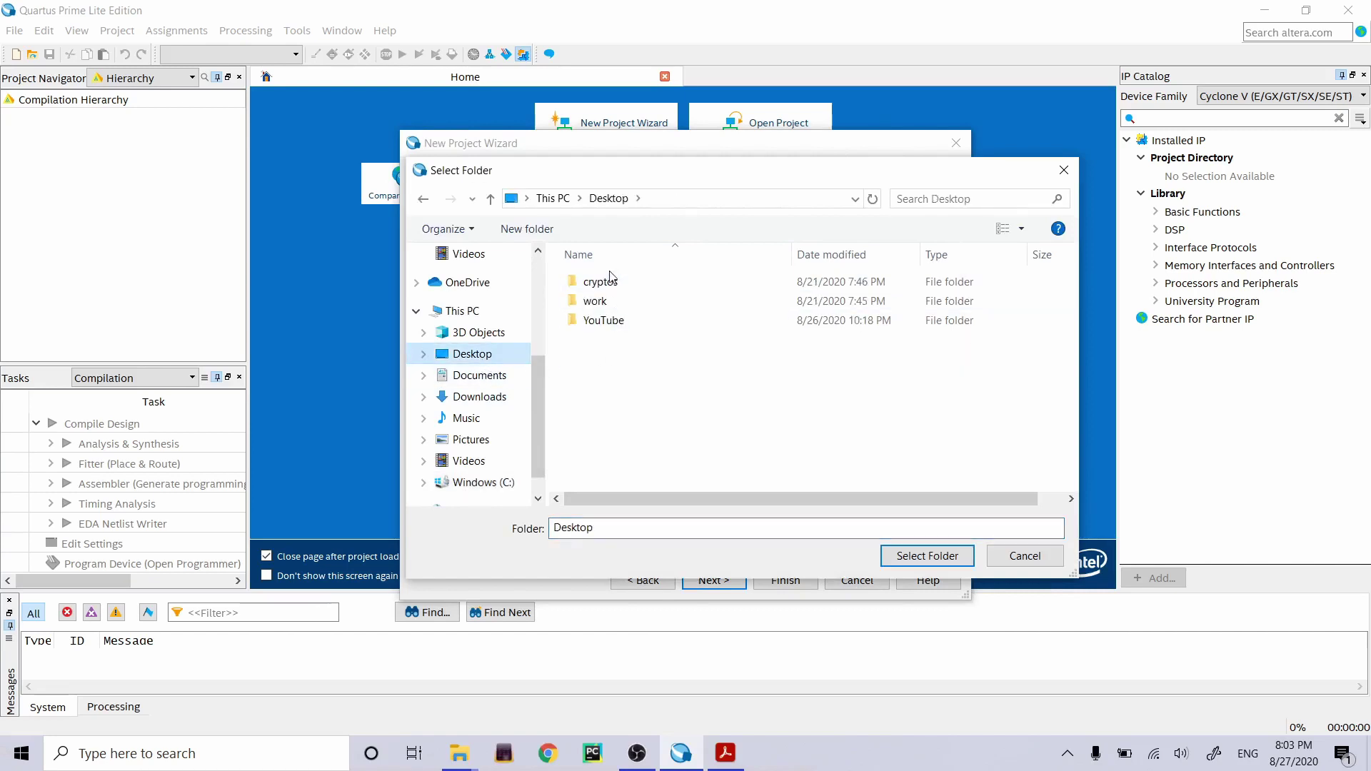
double_click(614, 320)
double_click(600, 282)
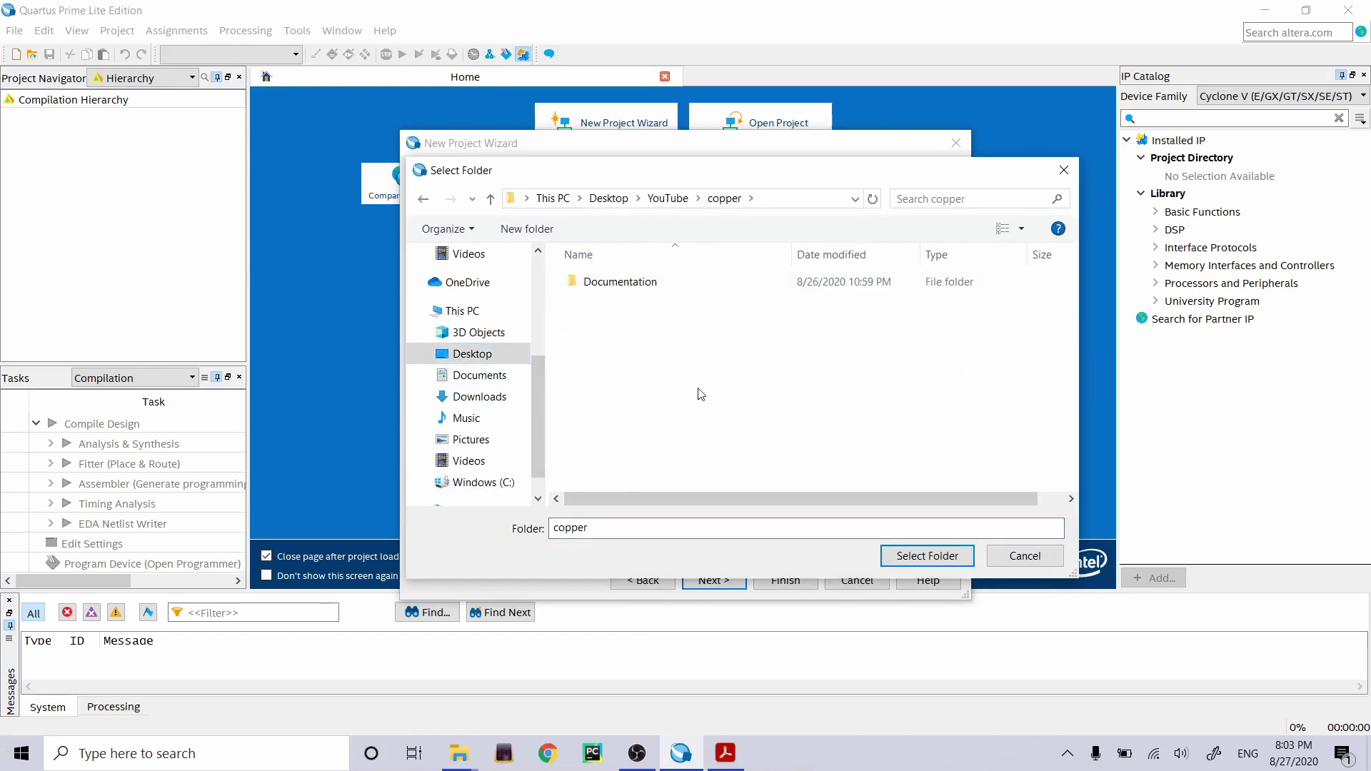
Create a folder named FPGA inside copper and select it as the project's working directory.
right_click(842, 375)
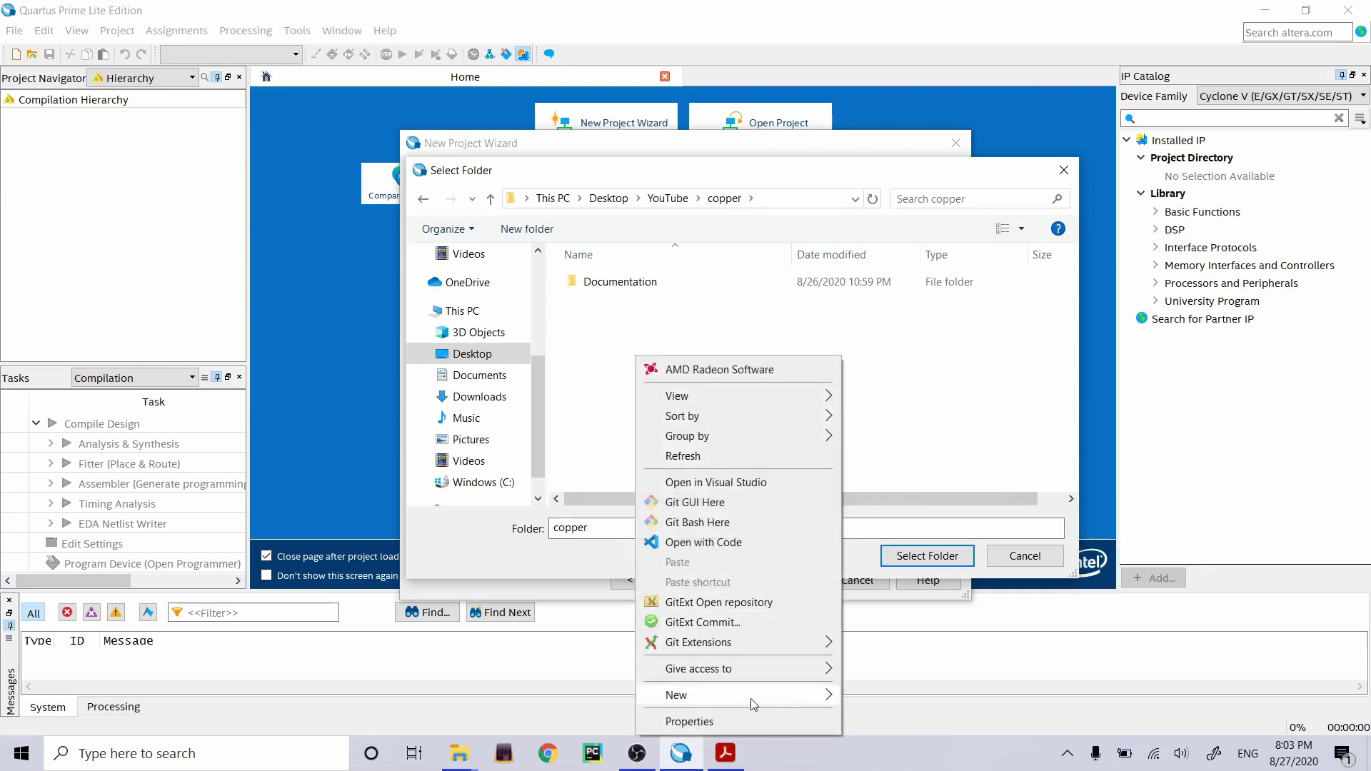
mouse_move(750, 701)
click(883, 526)
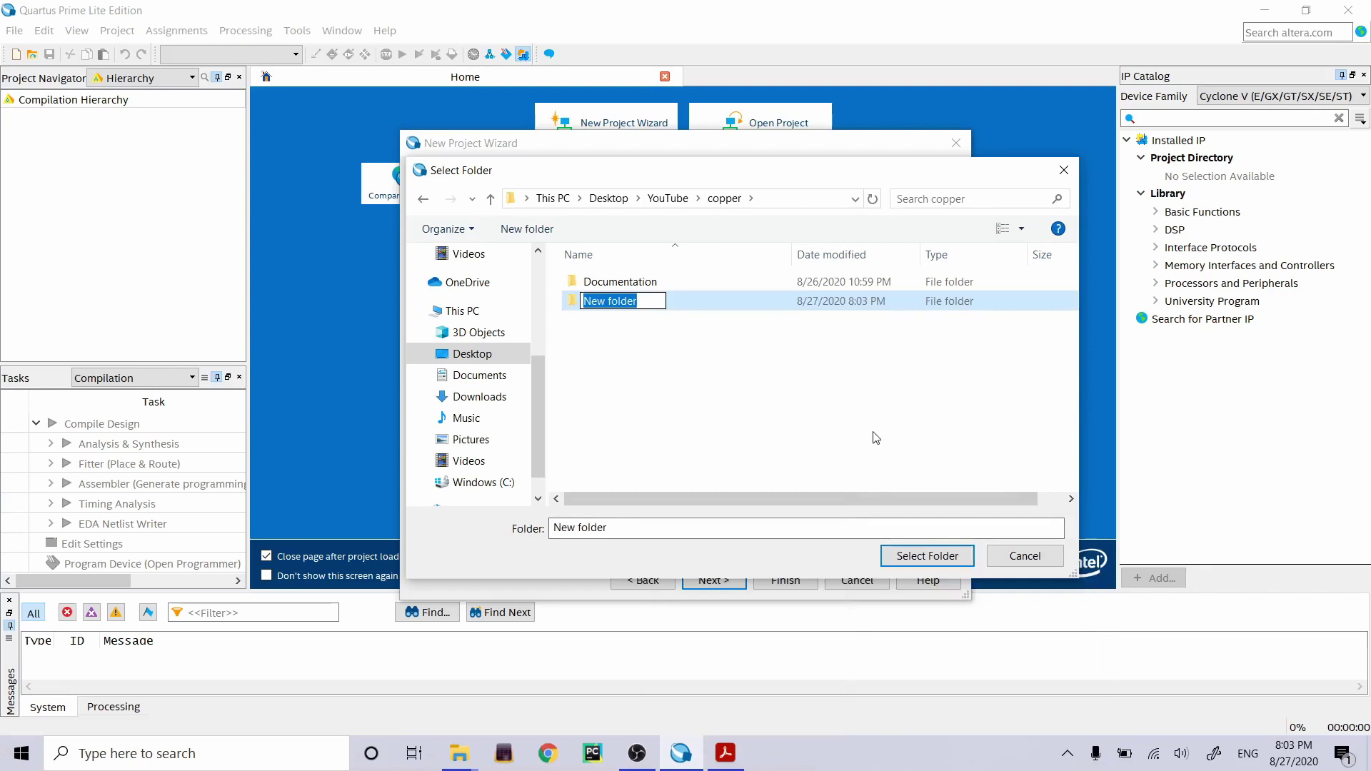
text(FPGA)
key(Return)
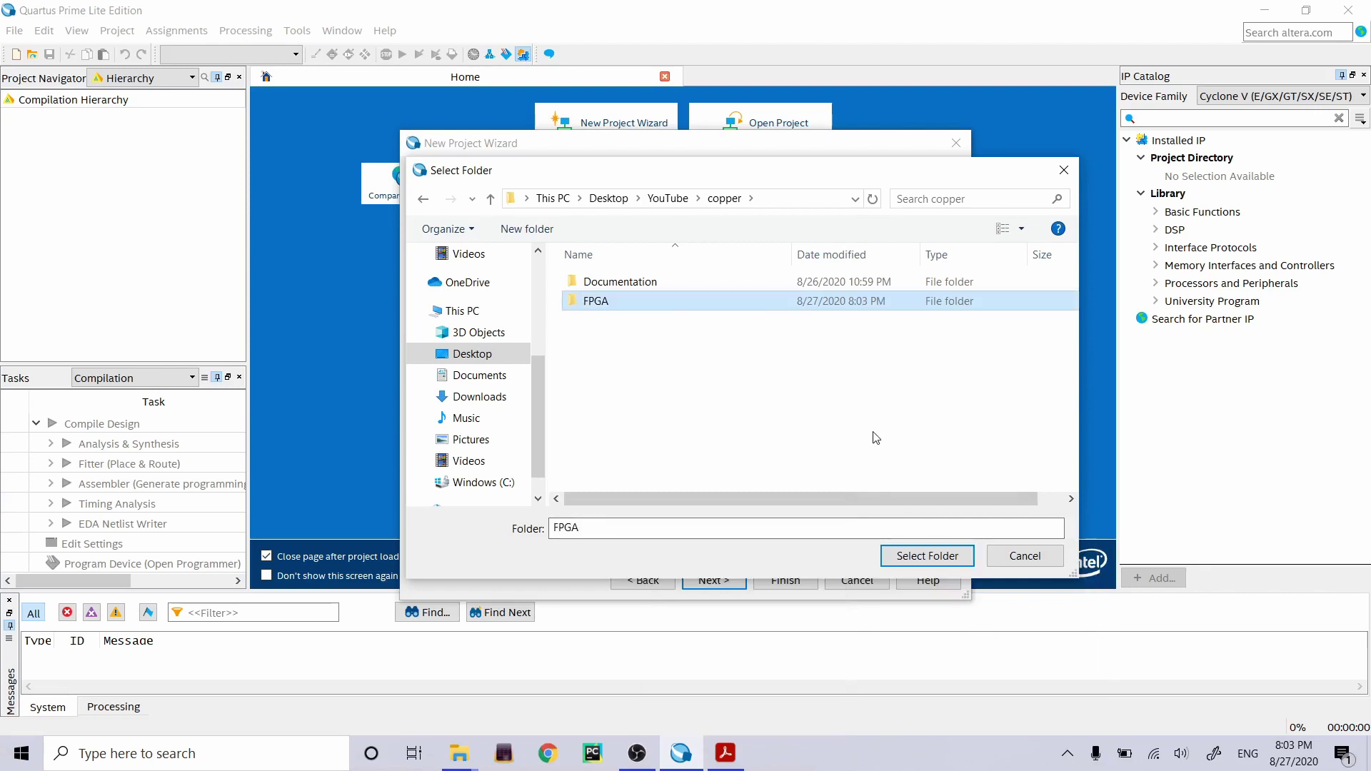
double_click(746, 302)
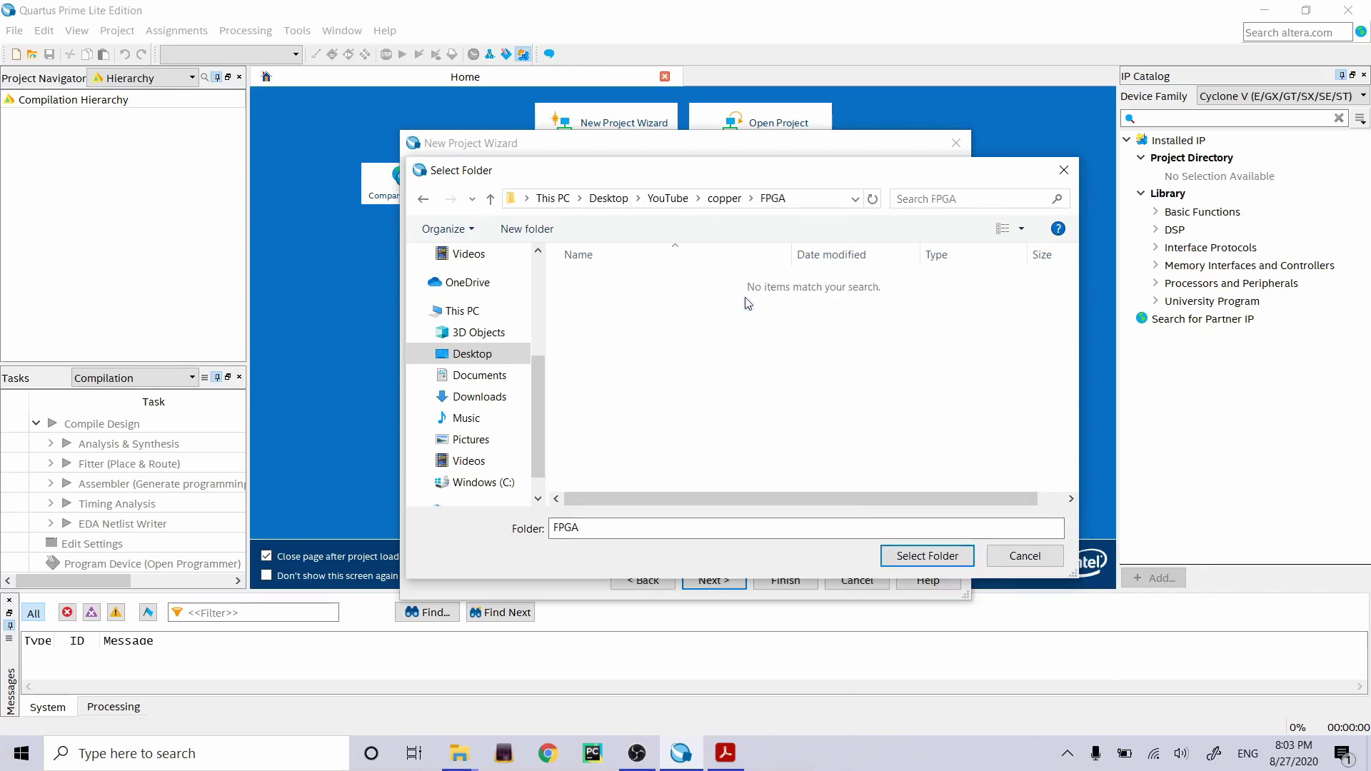
click(955, 558)
Name the project and top-level entity copper, and keep it an empty project without added design files.
click(640, 275)
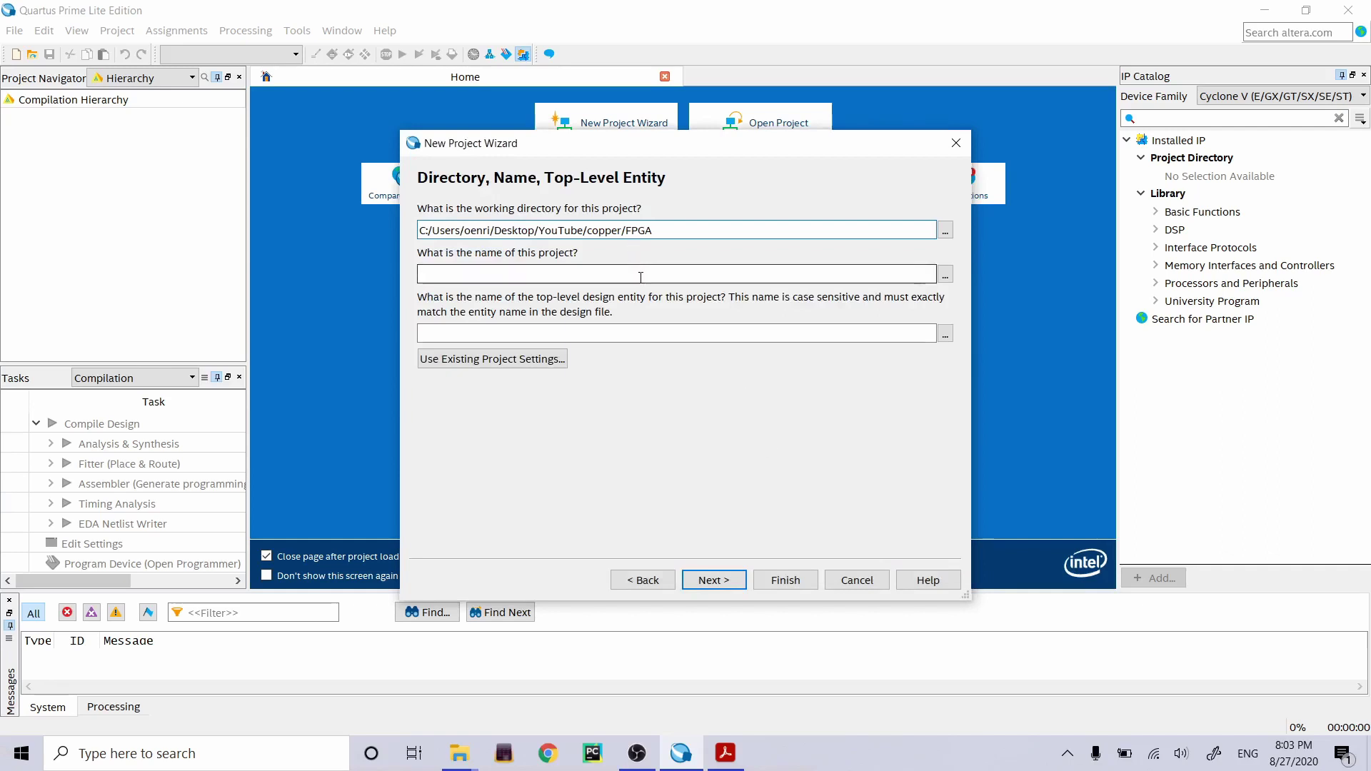
text(copper)
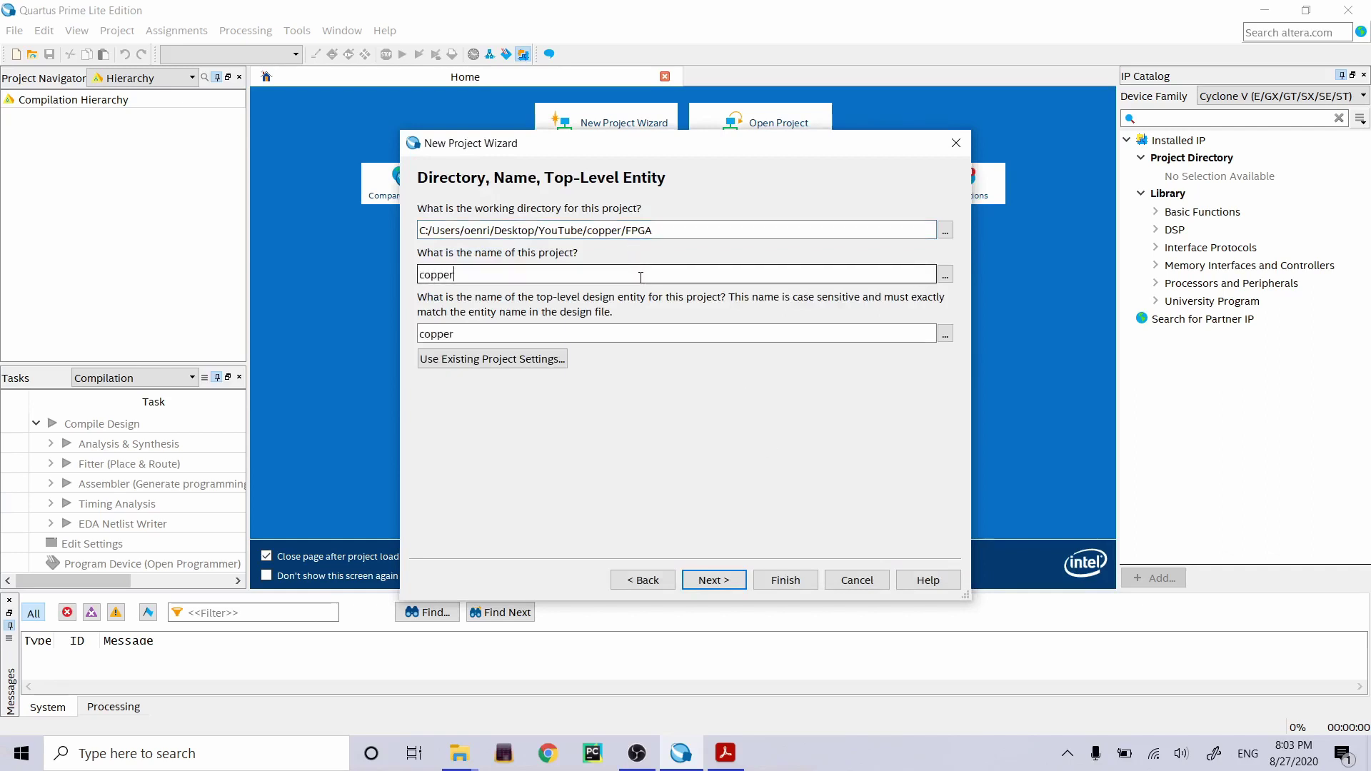
click(713, 580)
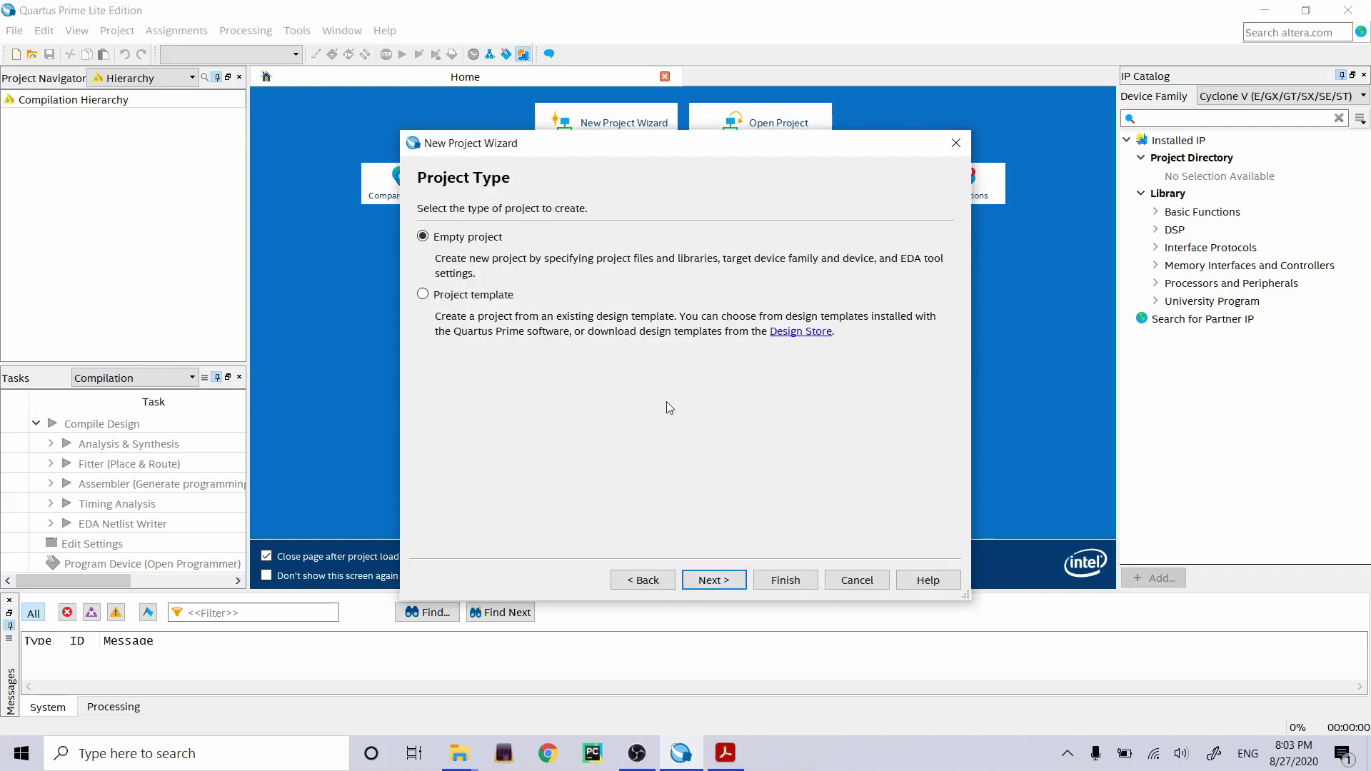
click(714, 579)
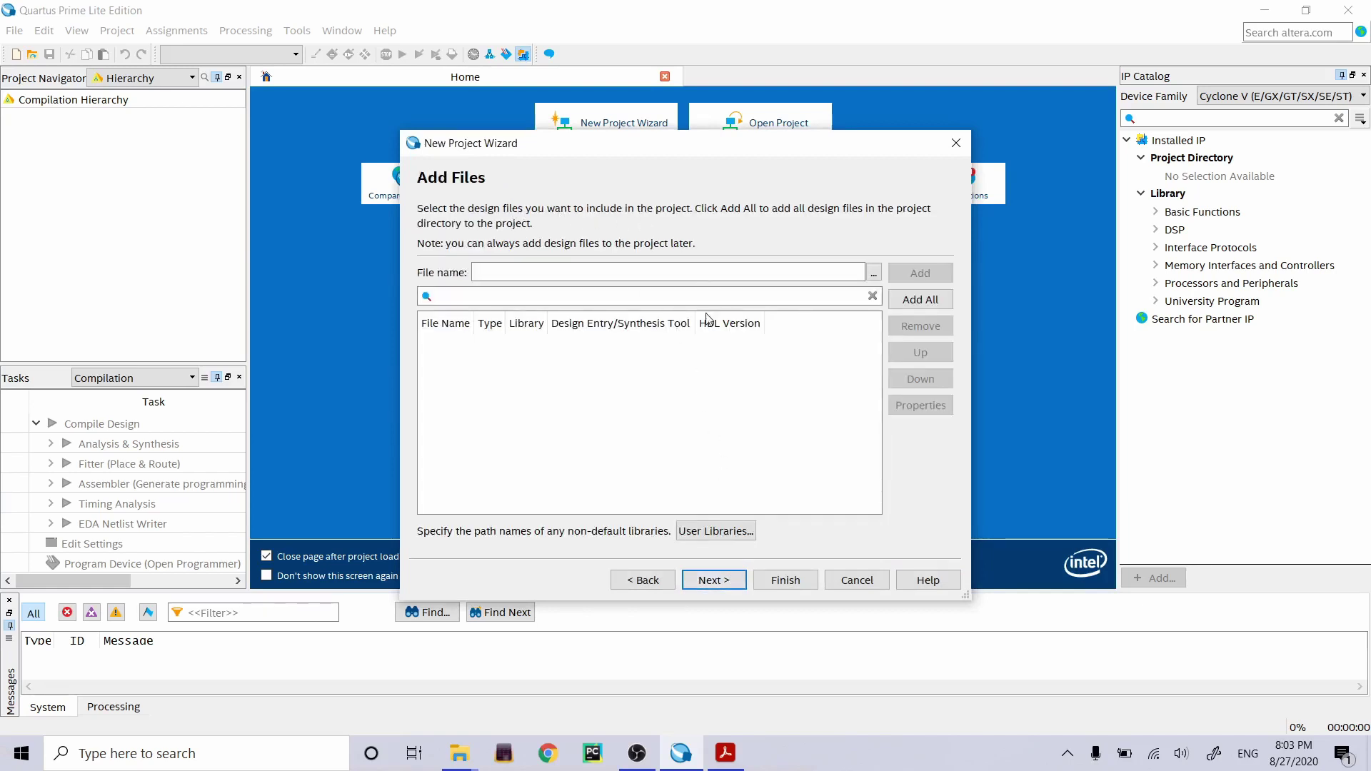
click(720, 579)
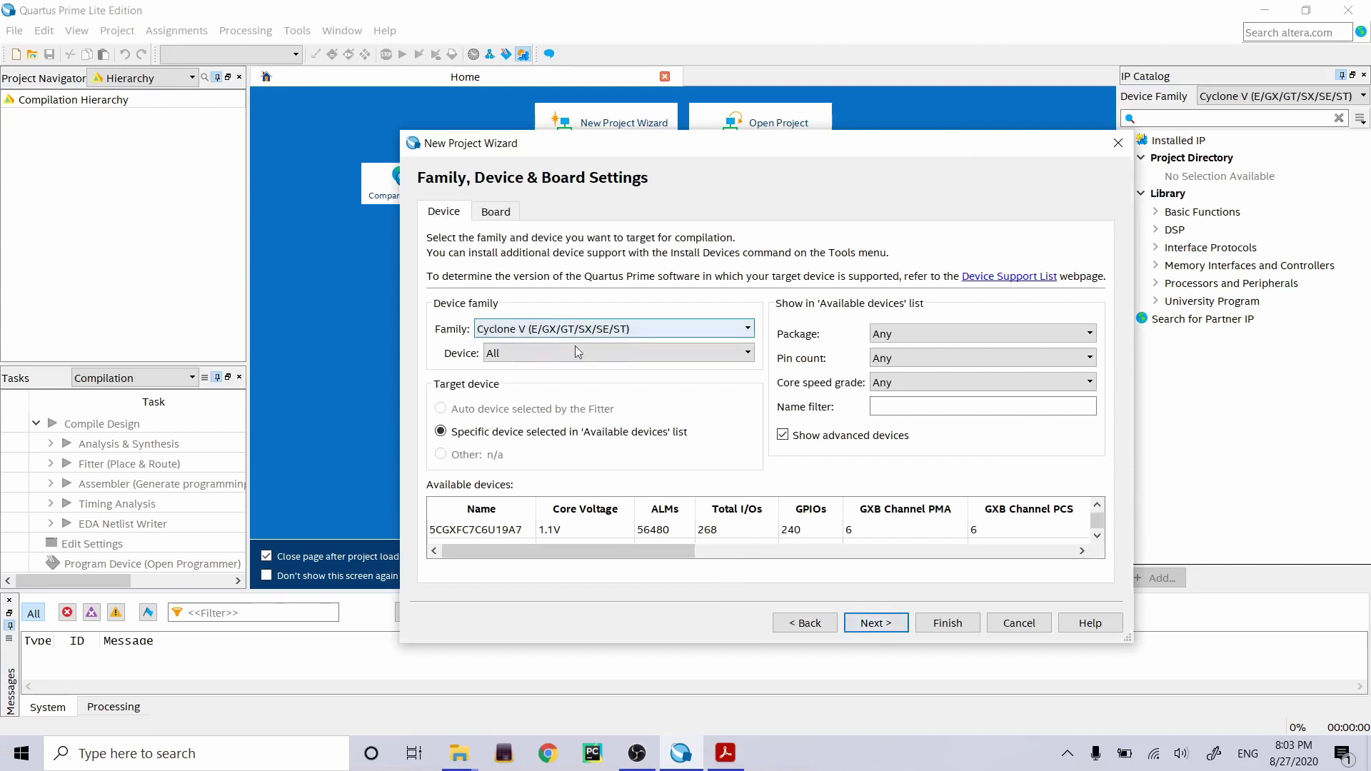
click(926, 334)
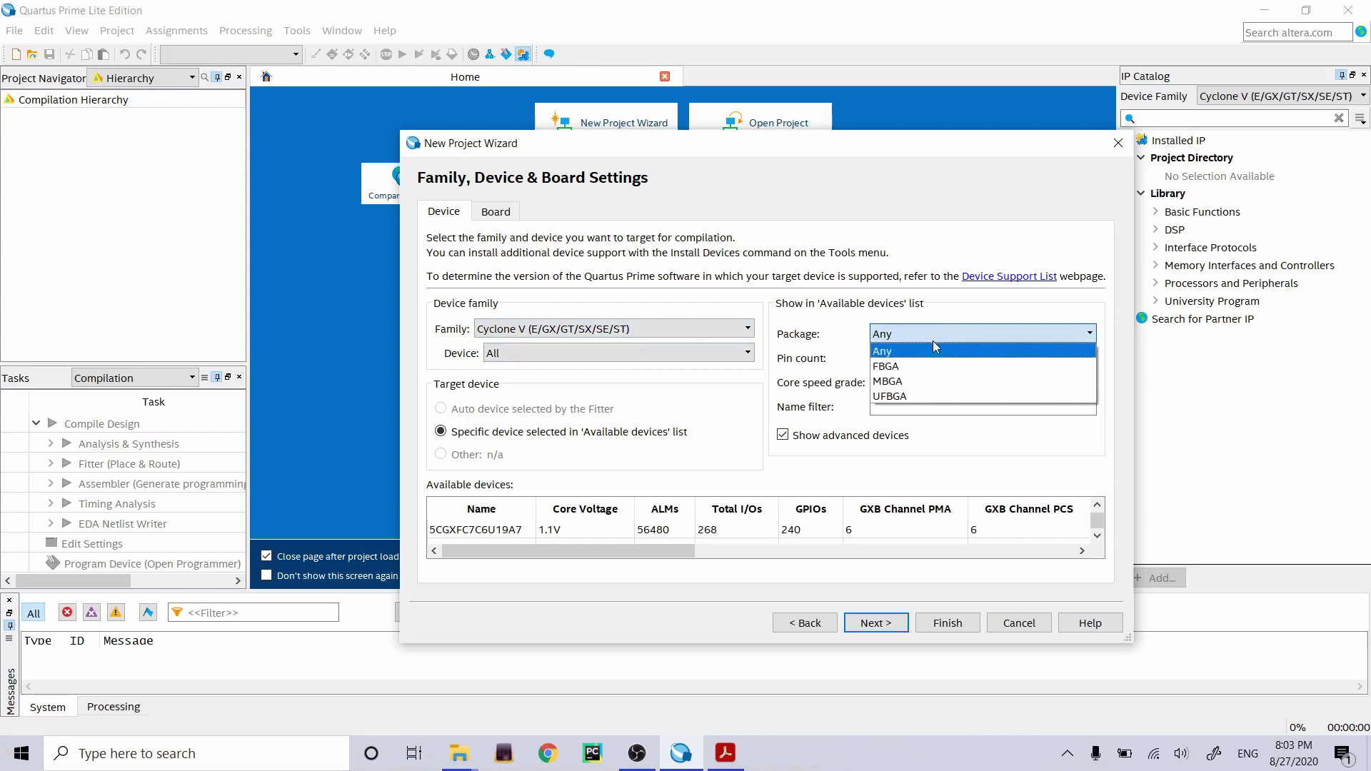
click(933, 341)
click(748, 355)
click(747, 355)
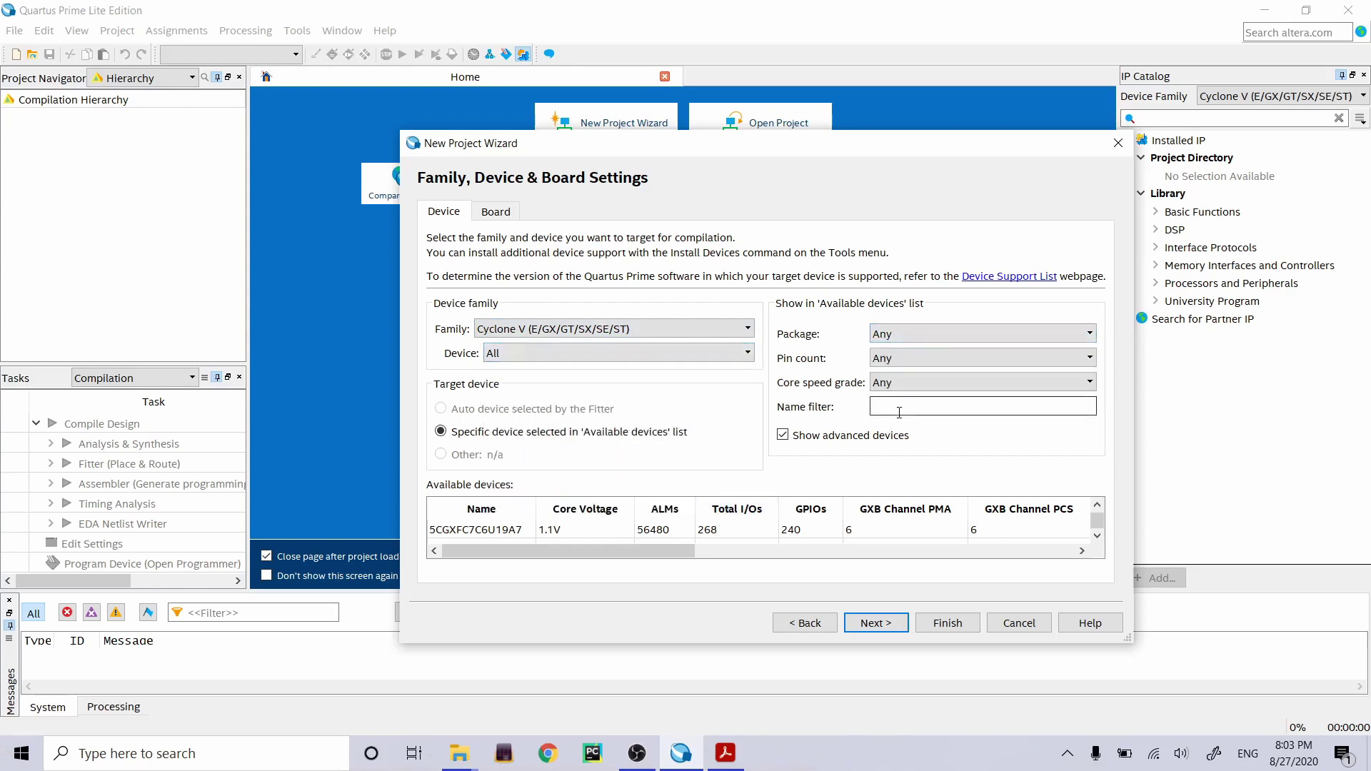
Check the part number in the manual's board figure, filter the available devices by 5CEBA4F23C, and select the 5CEBA4F23C7 device.
click(735, 765)
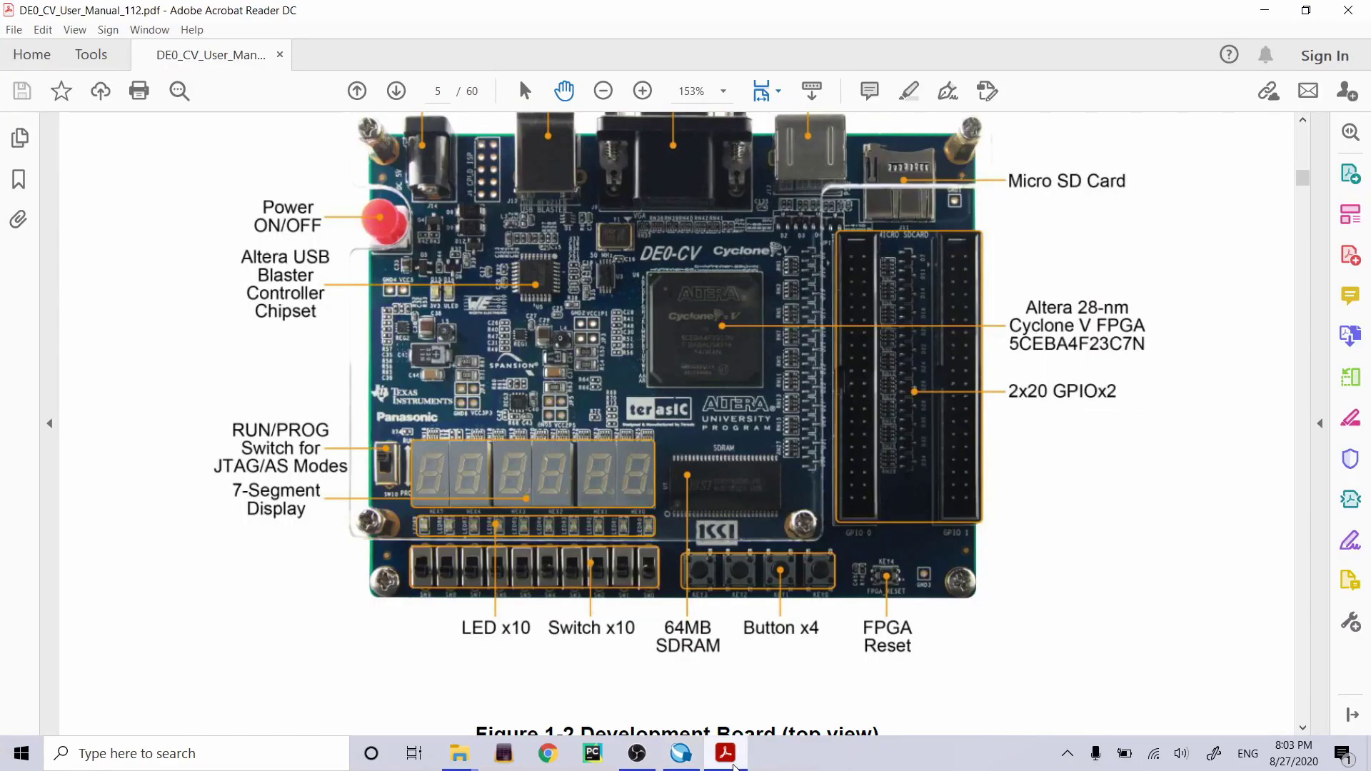
key(alt+Tab)
click(967, 407)
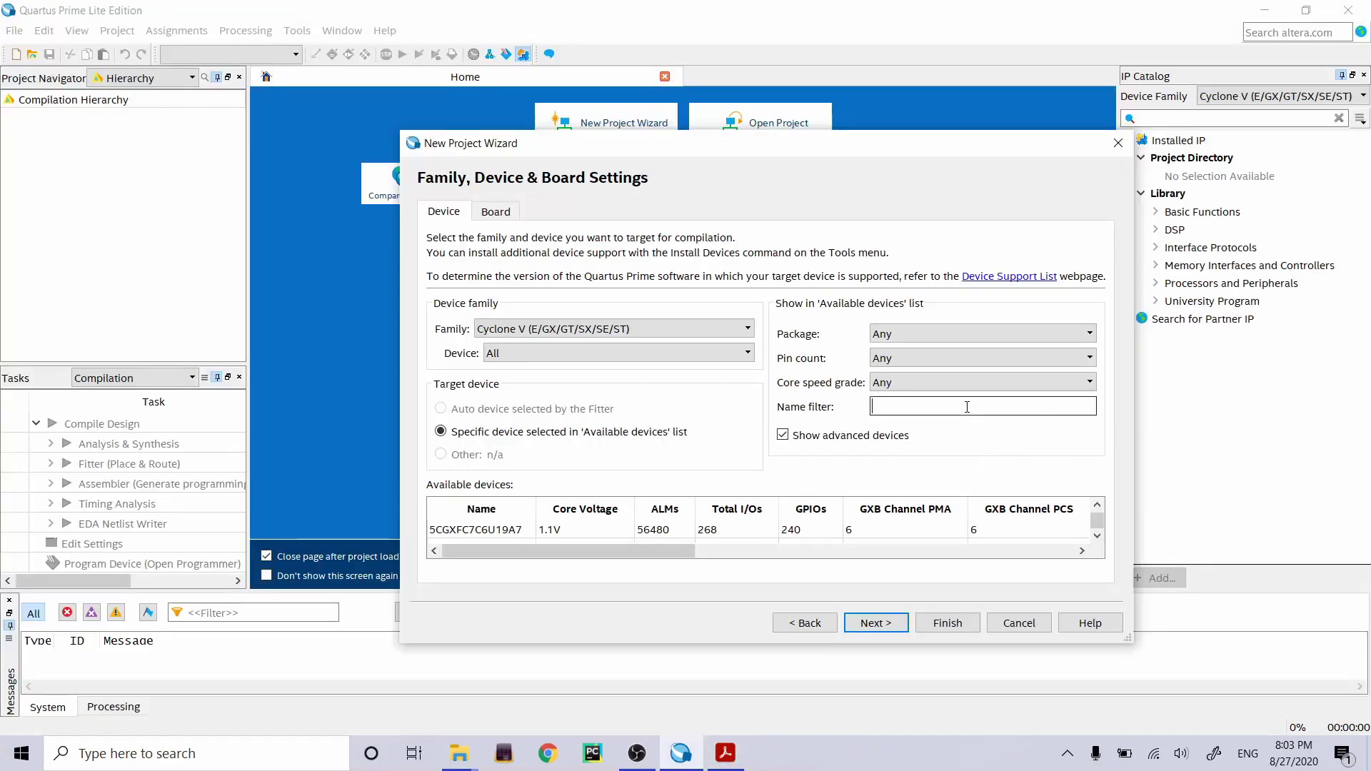
text(5CEB)
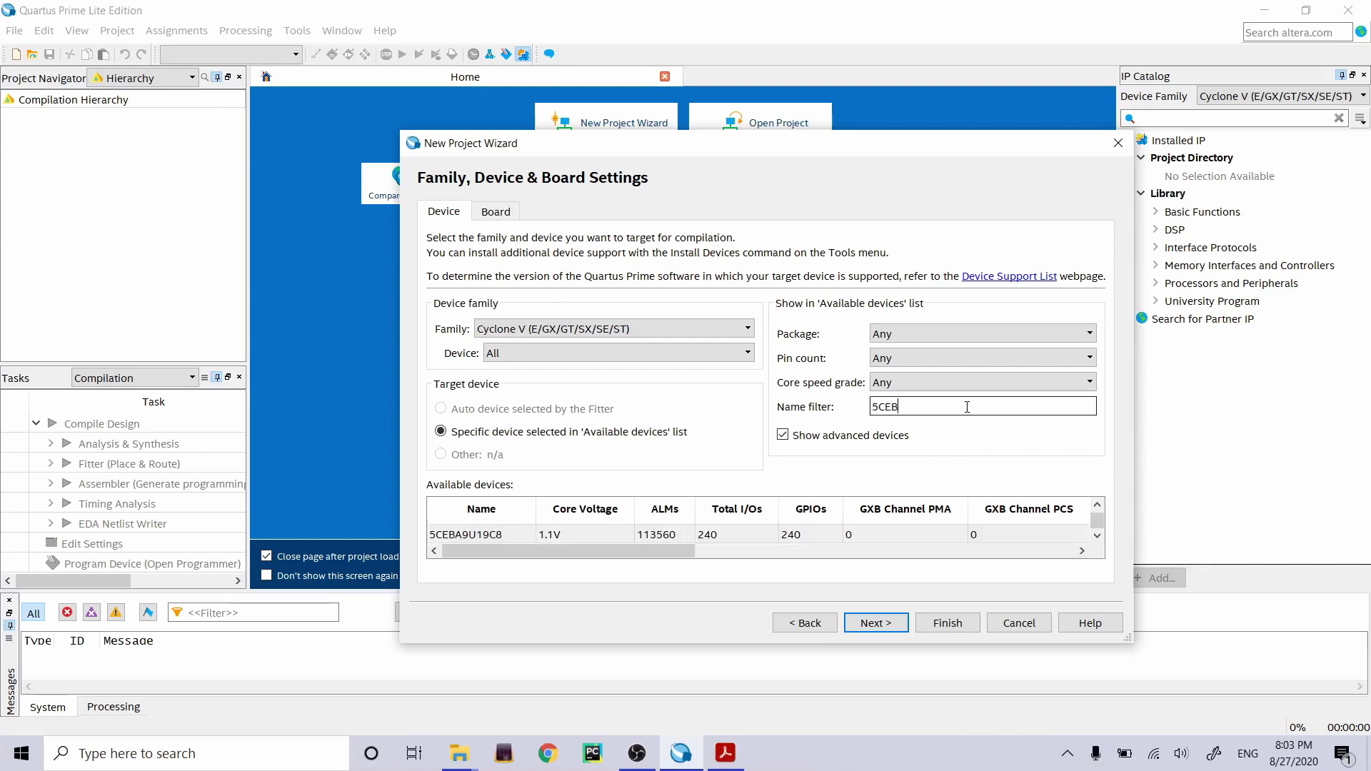
text(A4)
drag(890, 132, 889, 54)
click(735, 756)
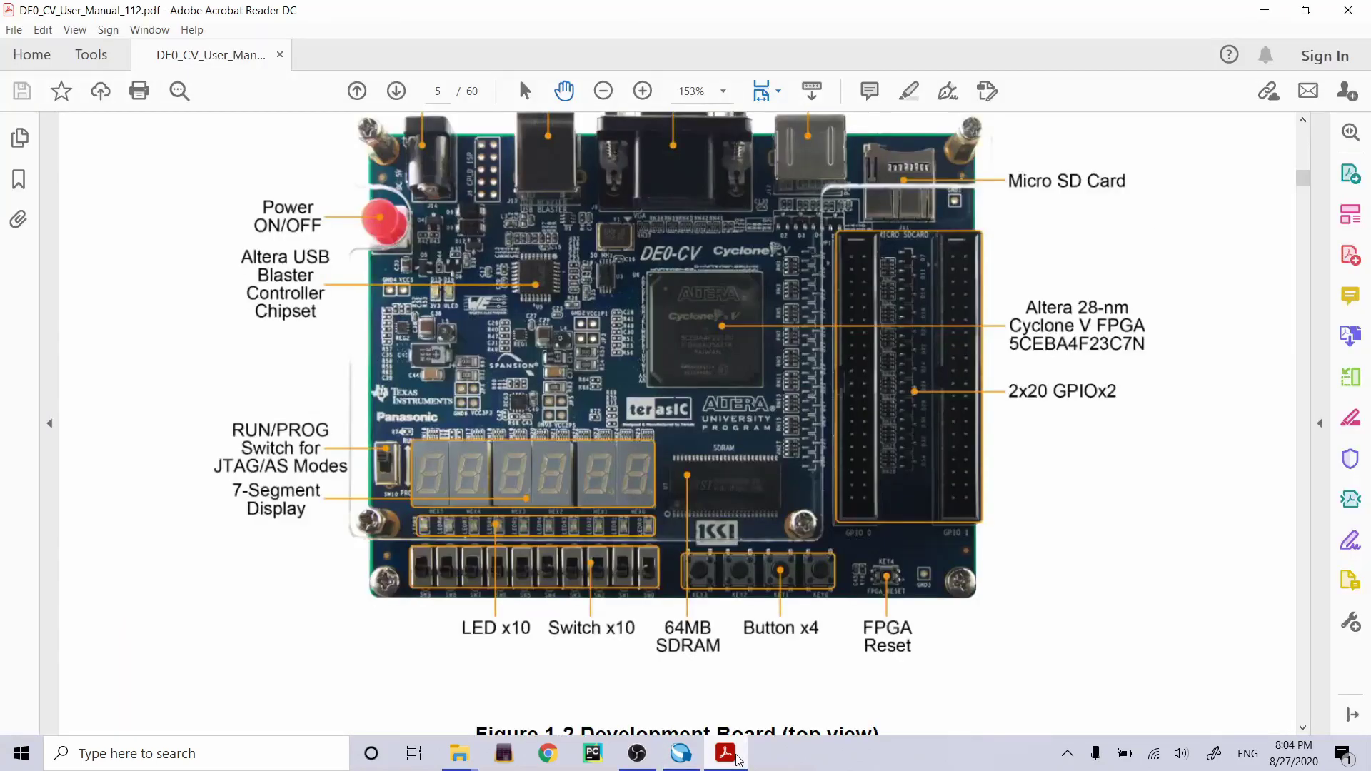
click(736, 755)
text(F23C)
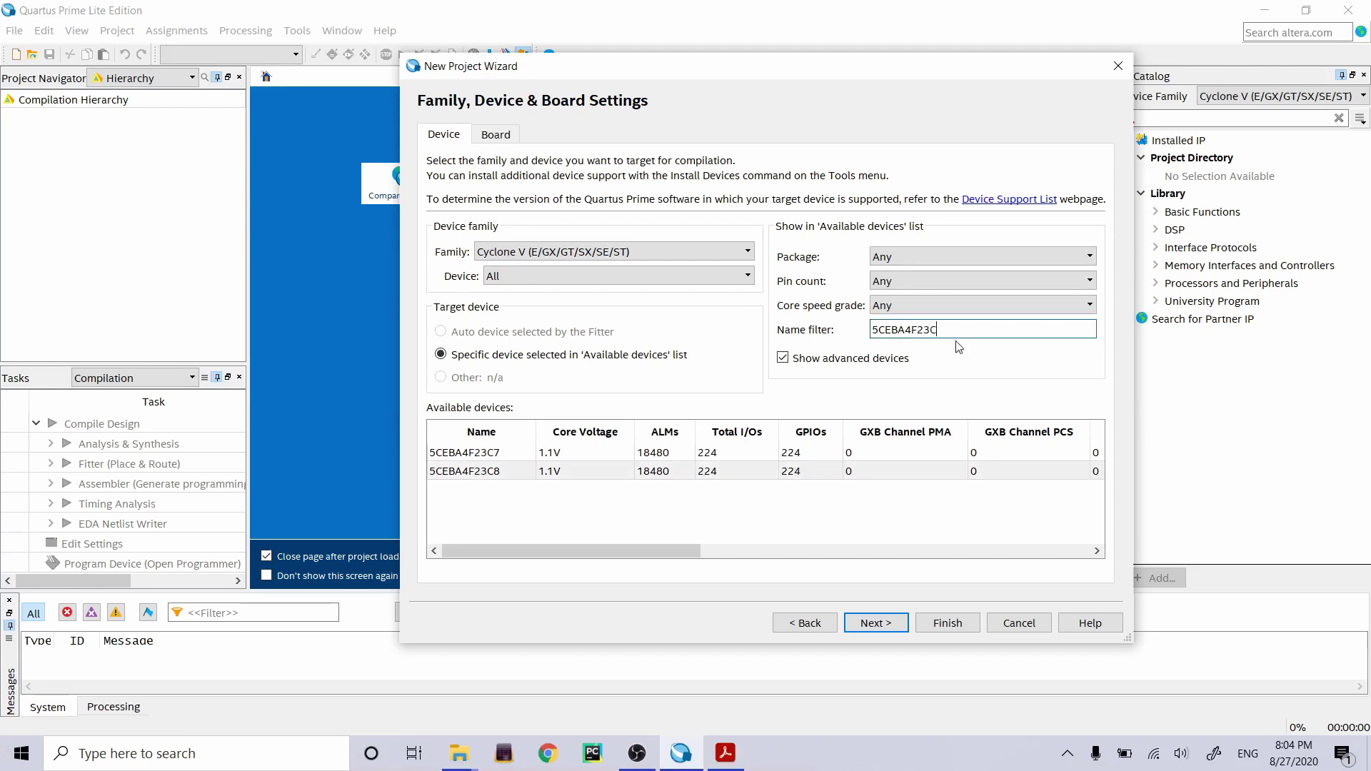
click(528, 453)
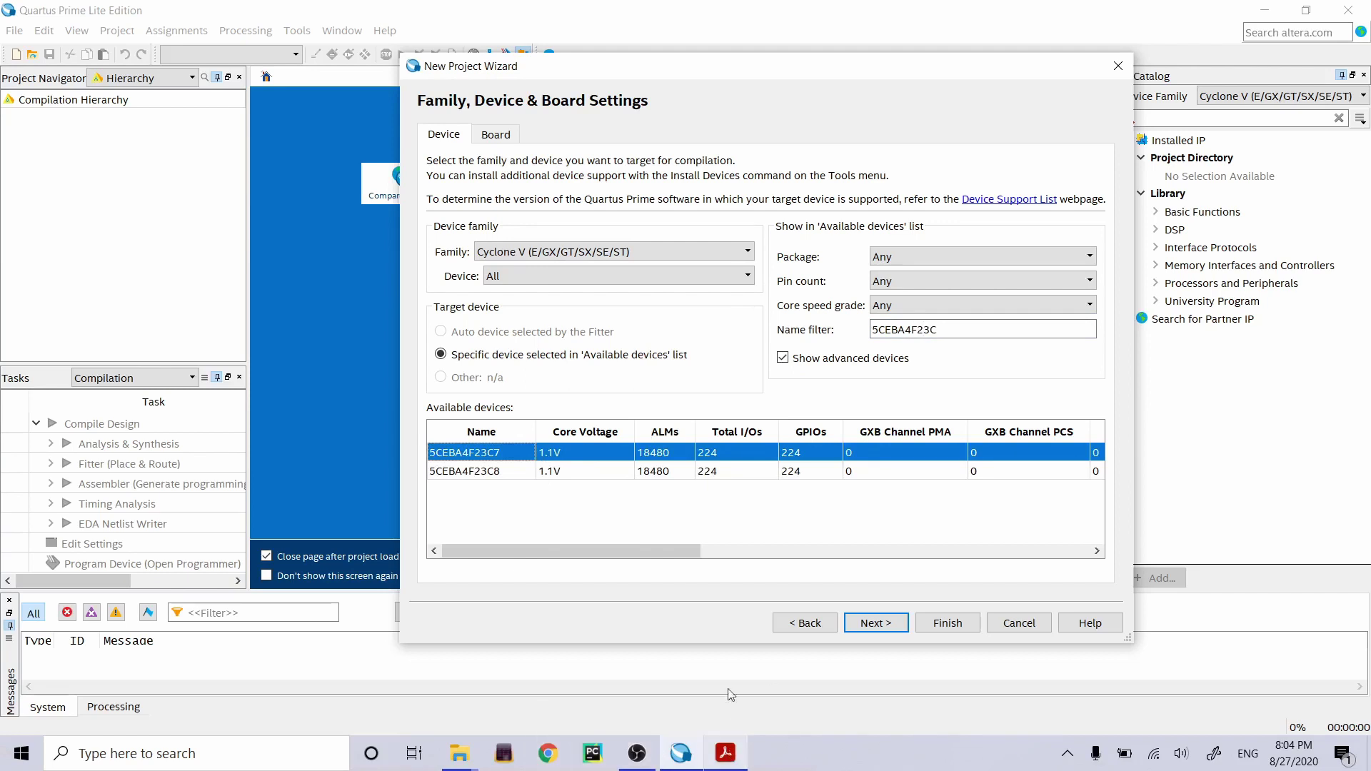
Leave all EDA tools set to None and finish creating the copper project.
click(875, 621)
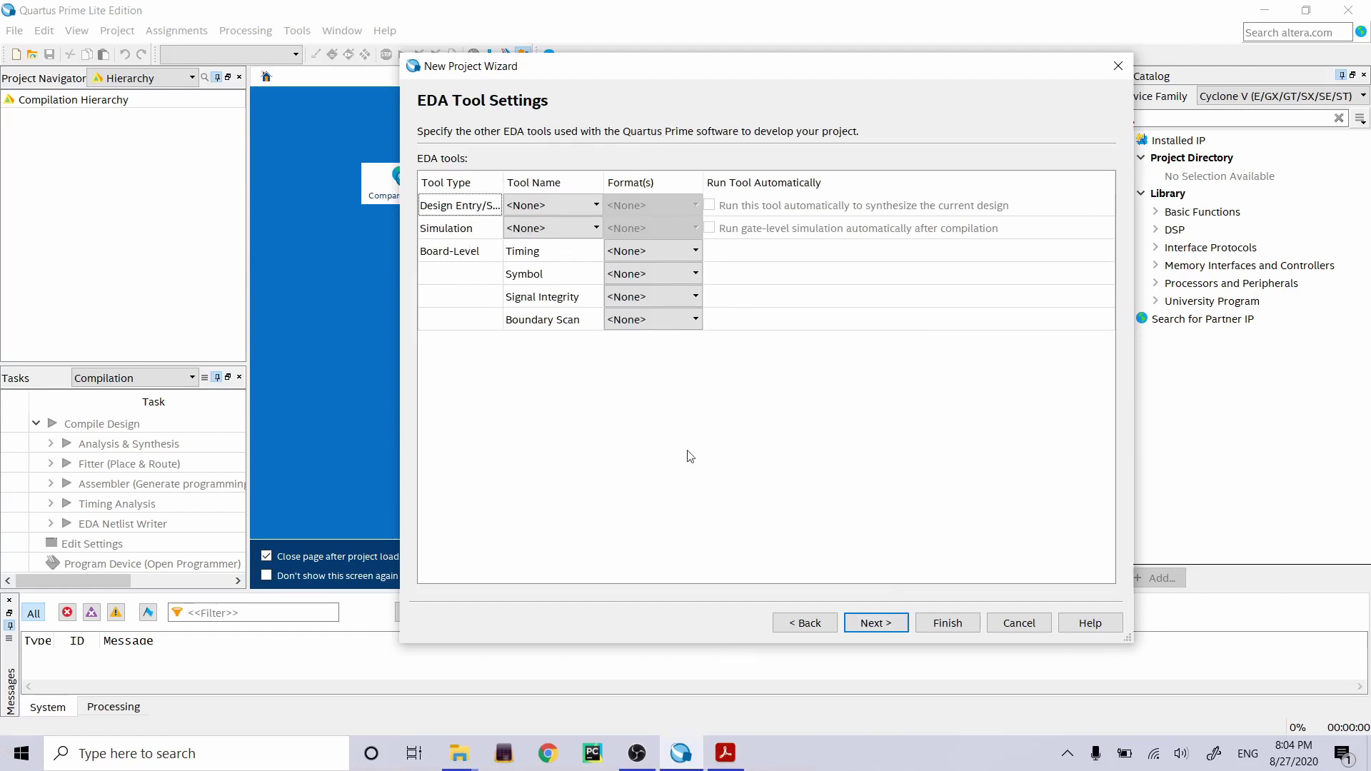
click(883, 623)
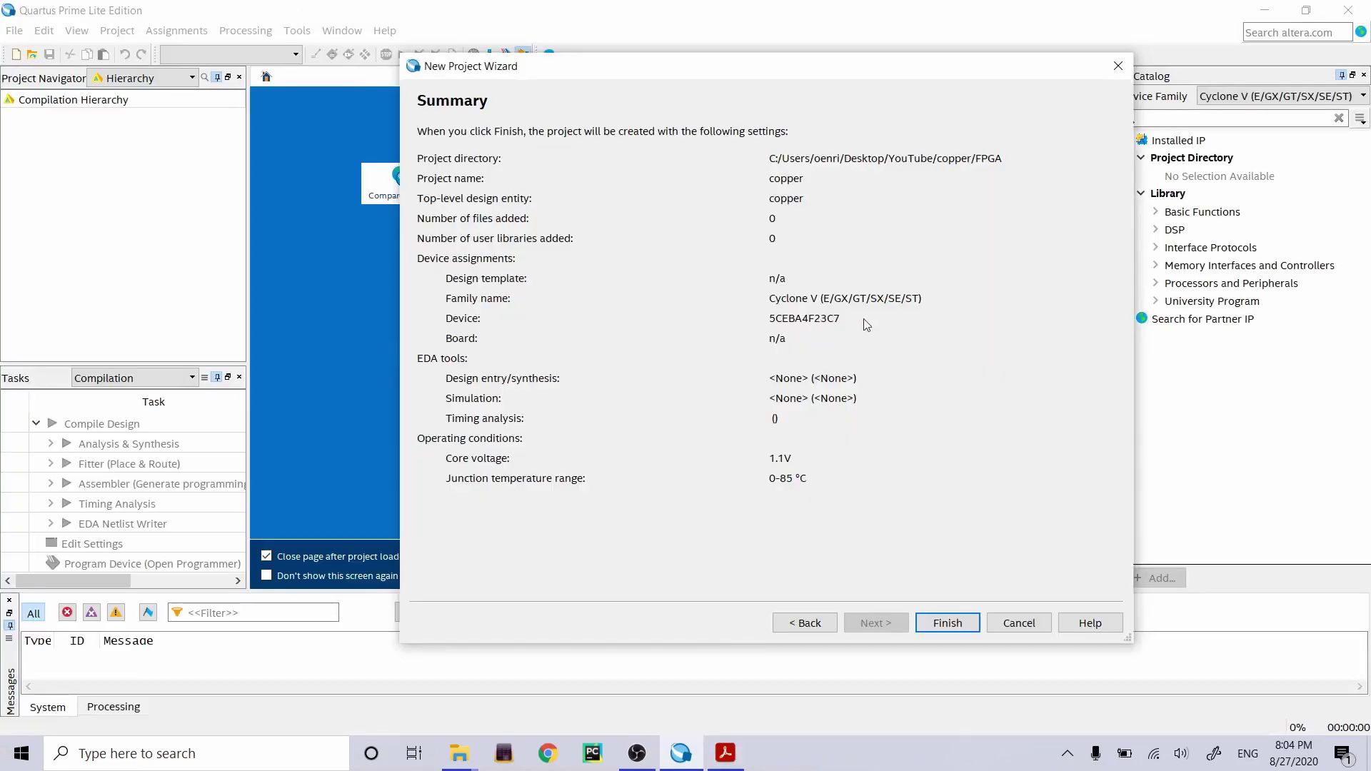
click(948, 624)
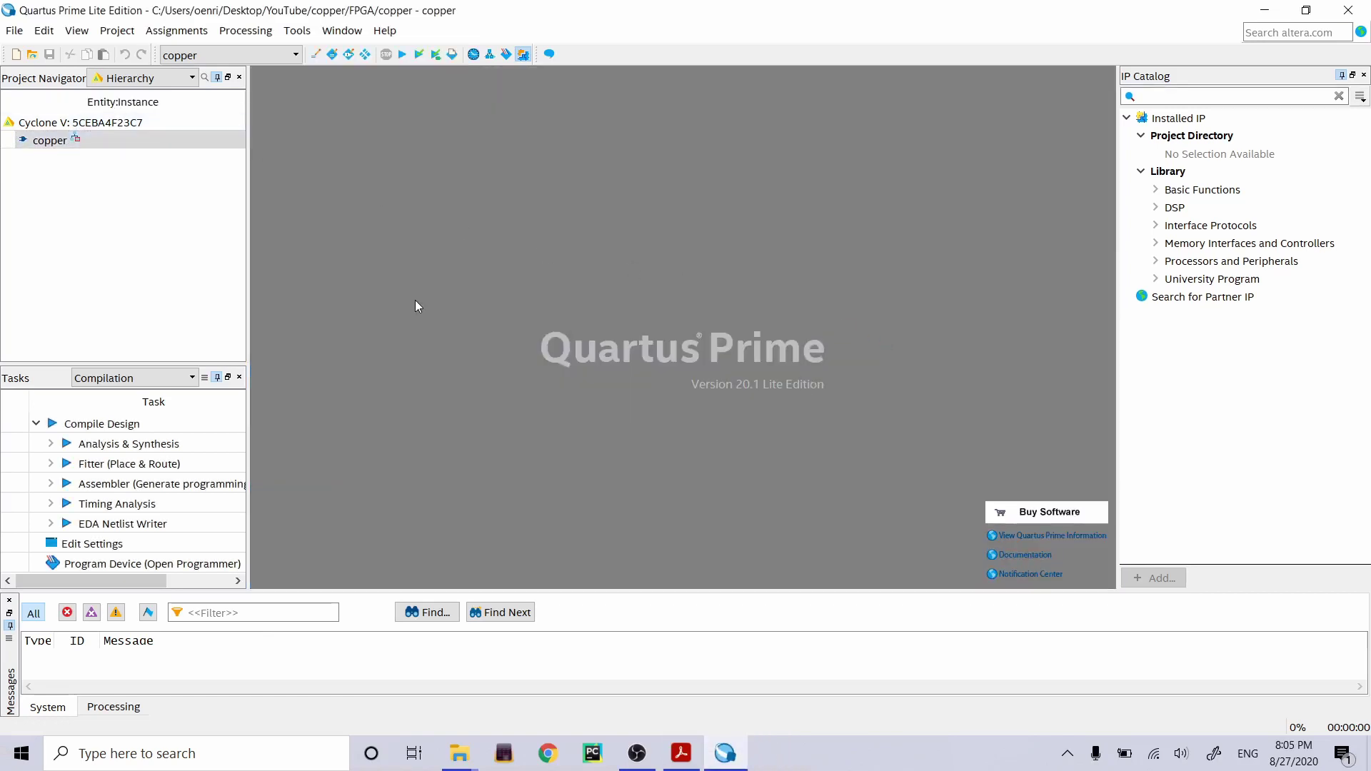
Create a new Block Diagram/Schematic File in the copper project.
click(15, 30)
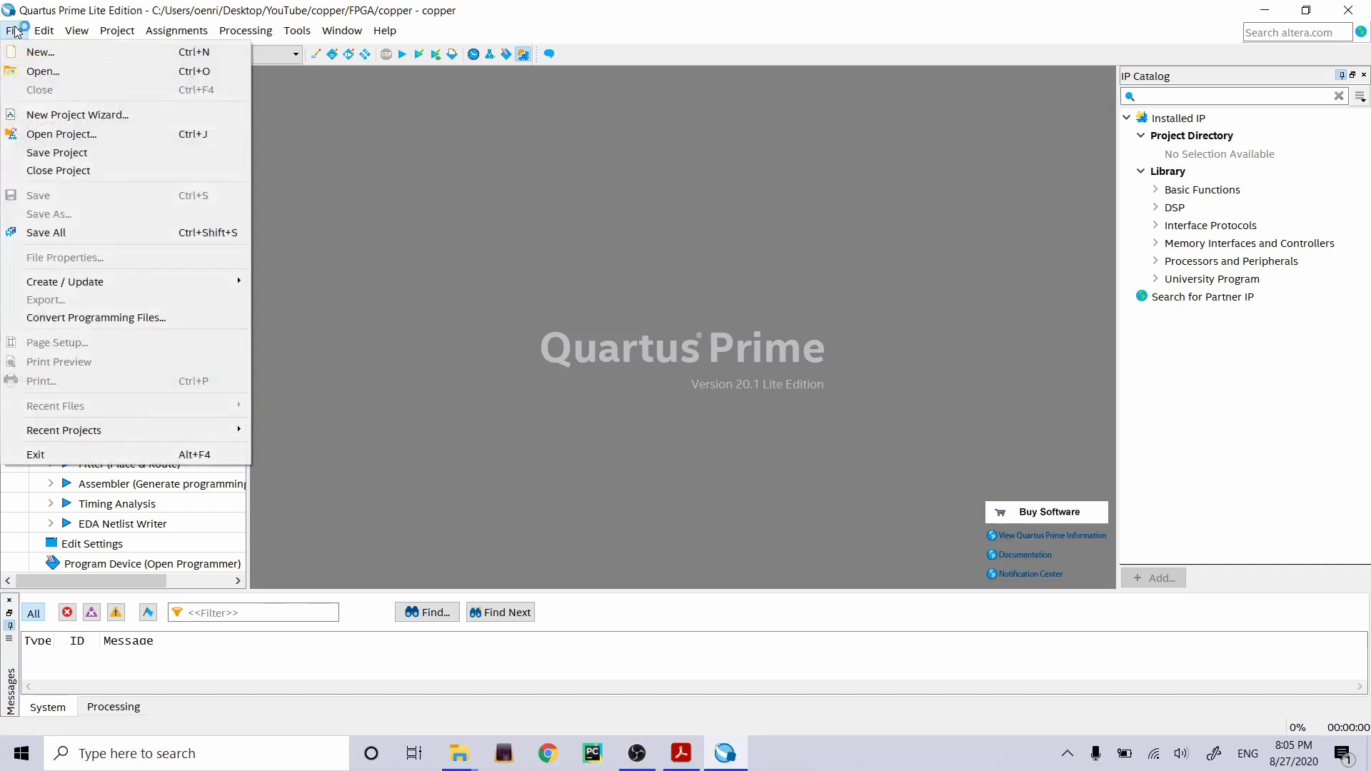
click(40, 53)
click(654, 290)
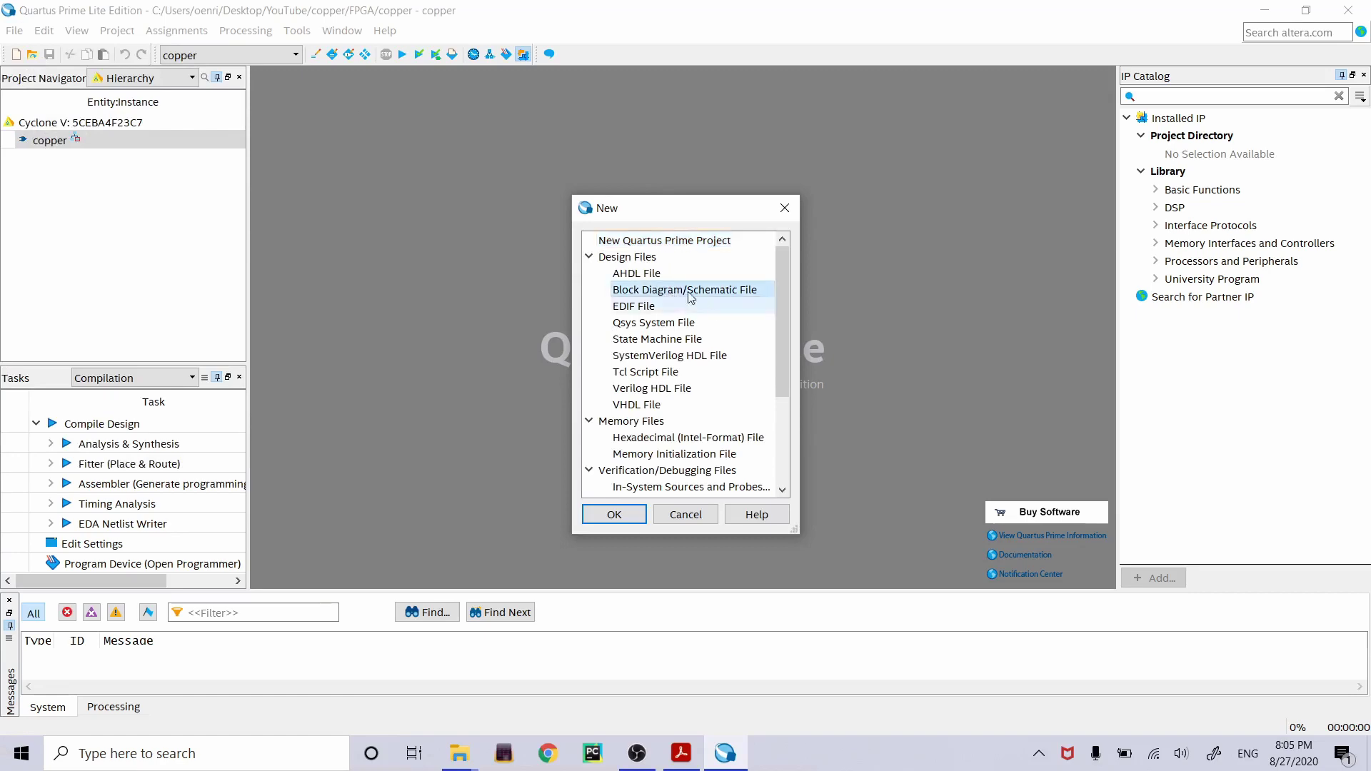
click(615, 515)
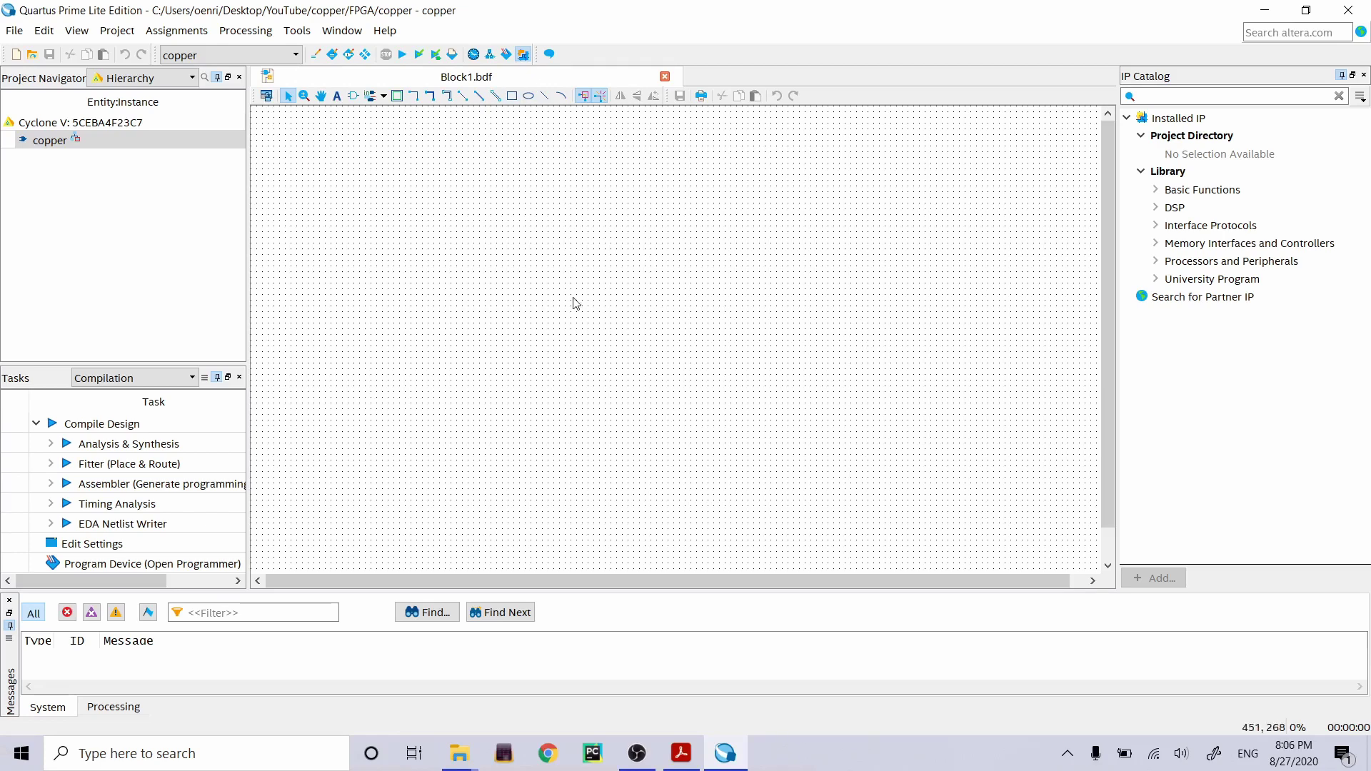
Save the new schematic as copper.bdf in the FPGA folder and add it to the current project.
click(15, 30)
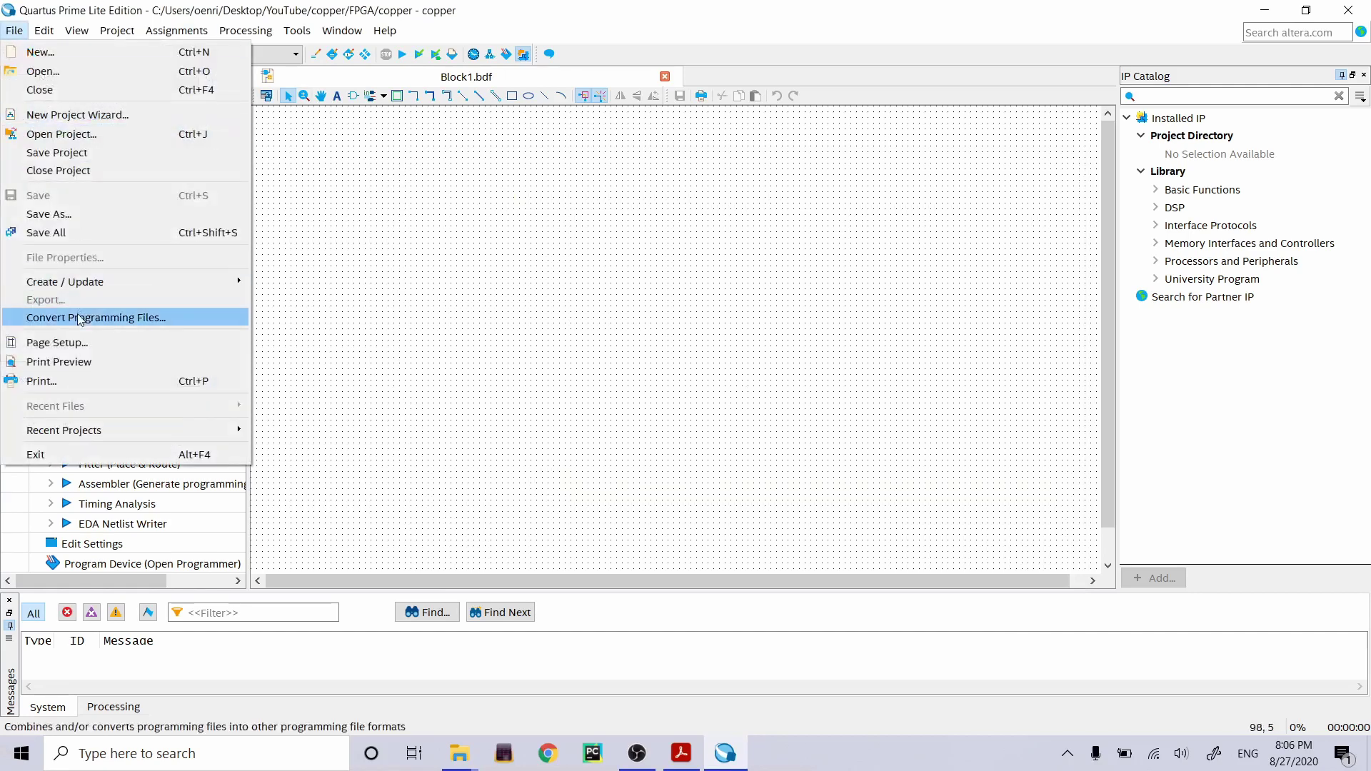
click(78, 216)
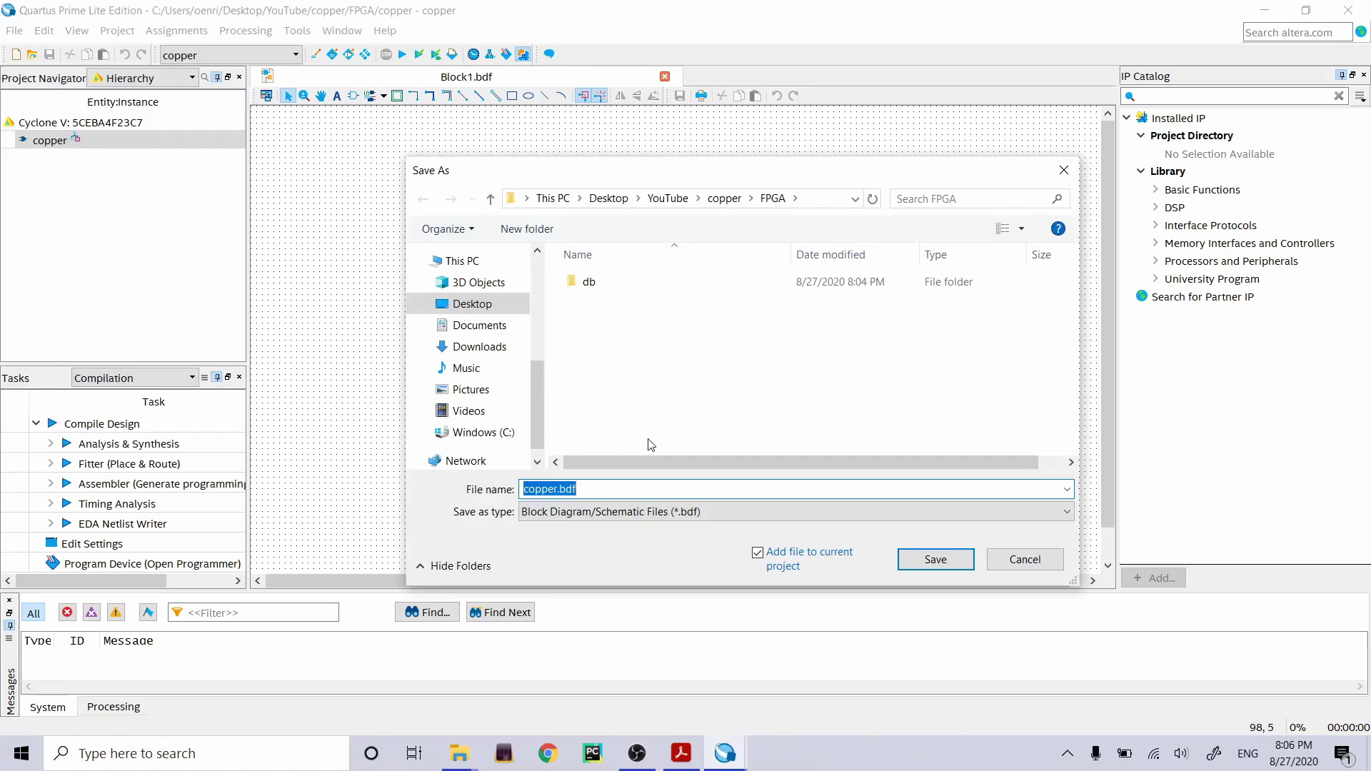
click(932, 559)
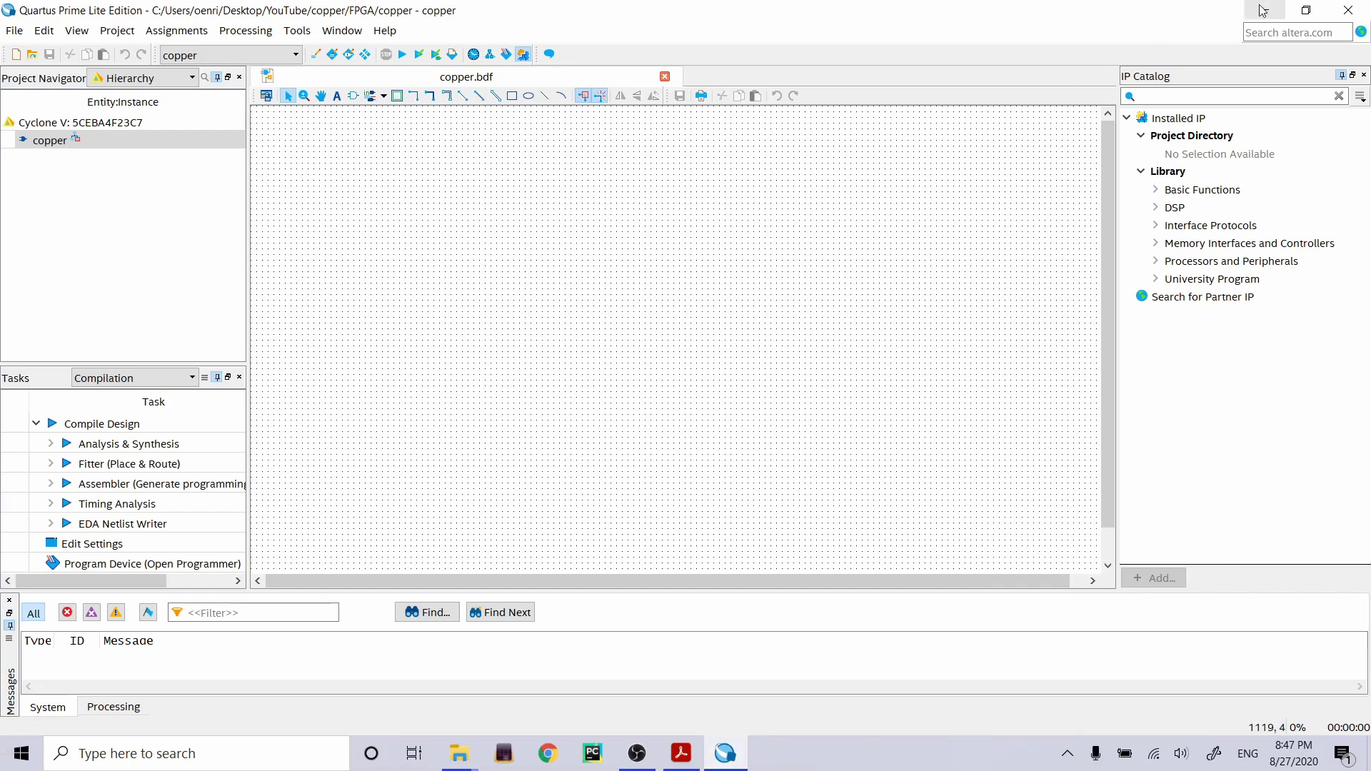
Switch to the FPGA project folder and examine the db folder and the copper.bdf, copper.qpf and copper.qsf files.
click(1264, 10)
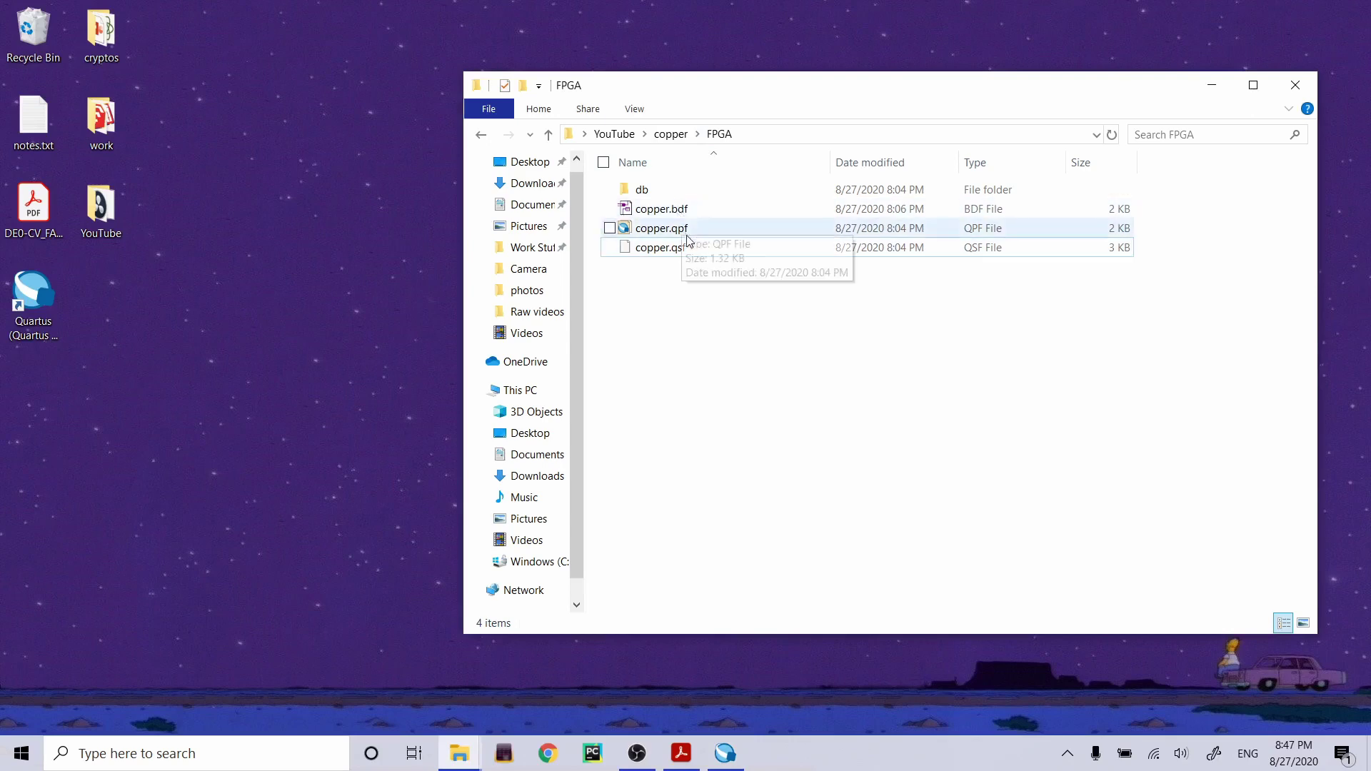
click(667, 213)
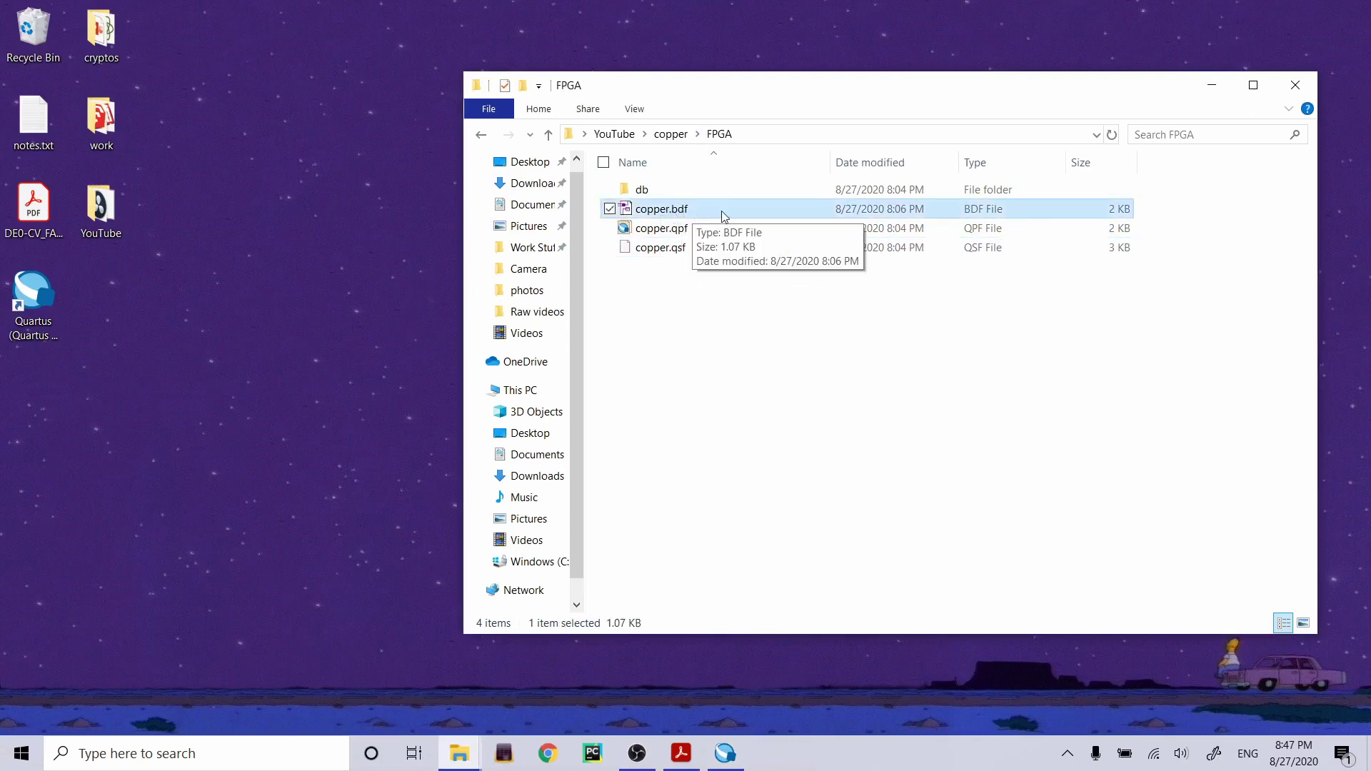
click(771, 314)
click(663, 188)
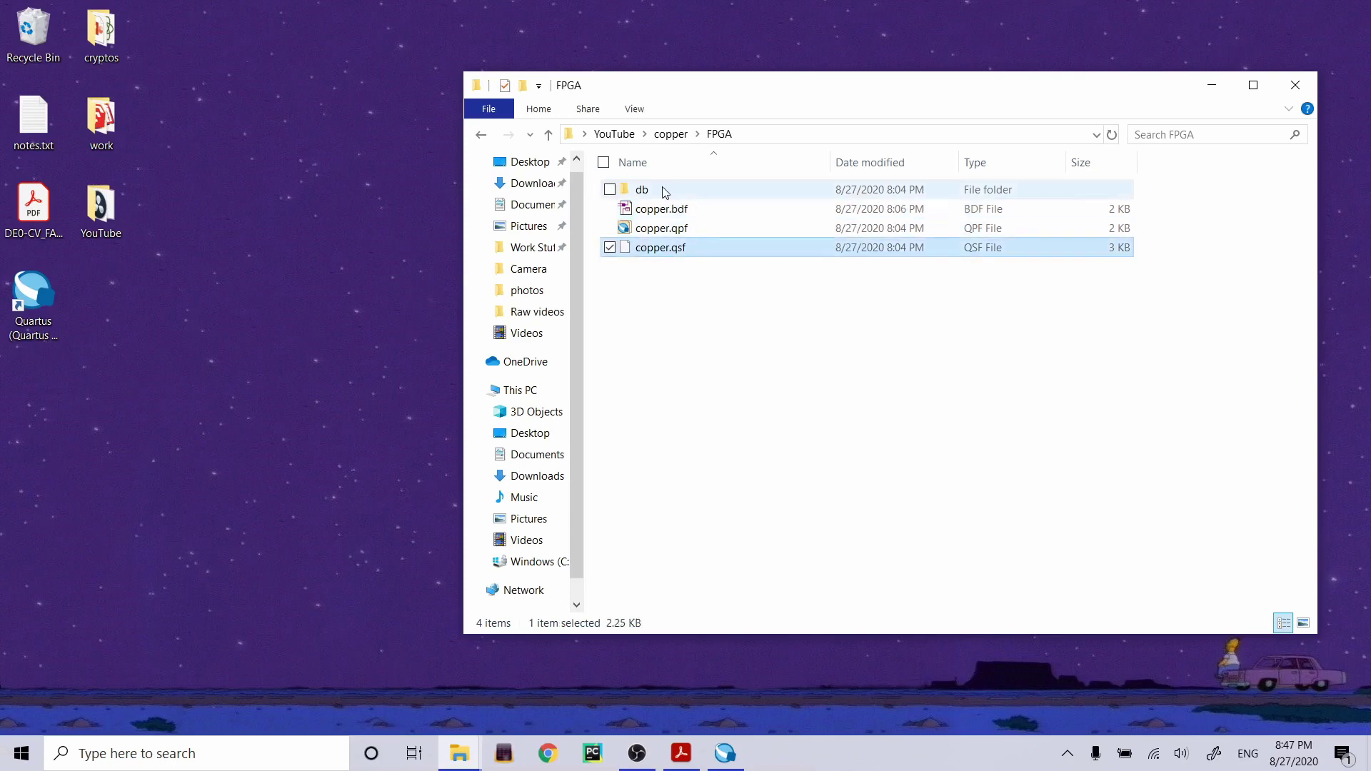
click(691, 230)
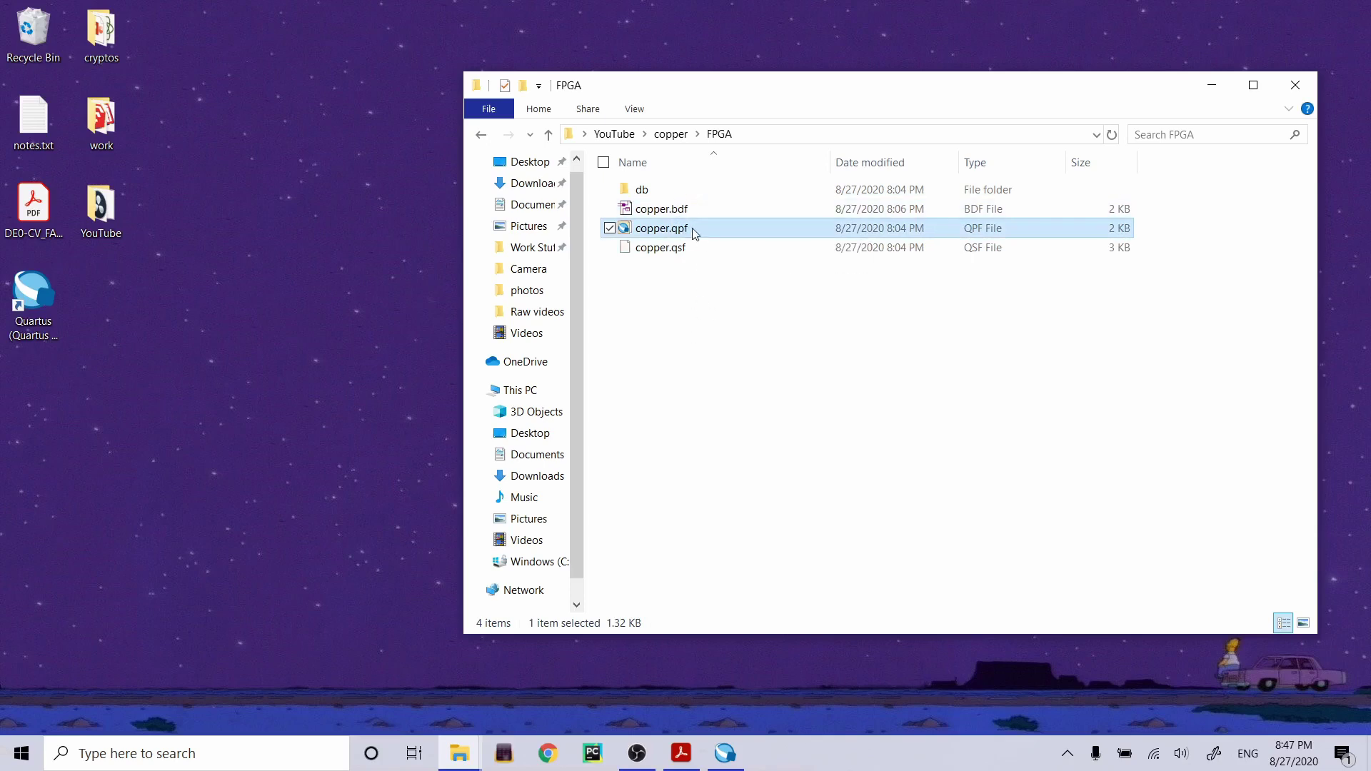
right_click(689, 228)
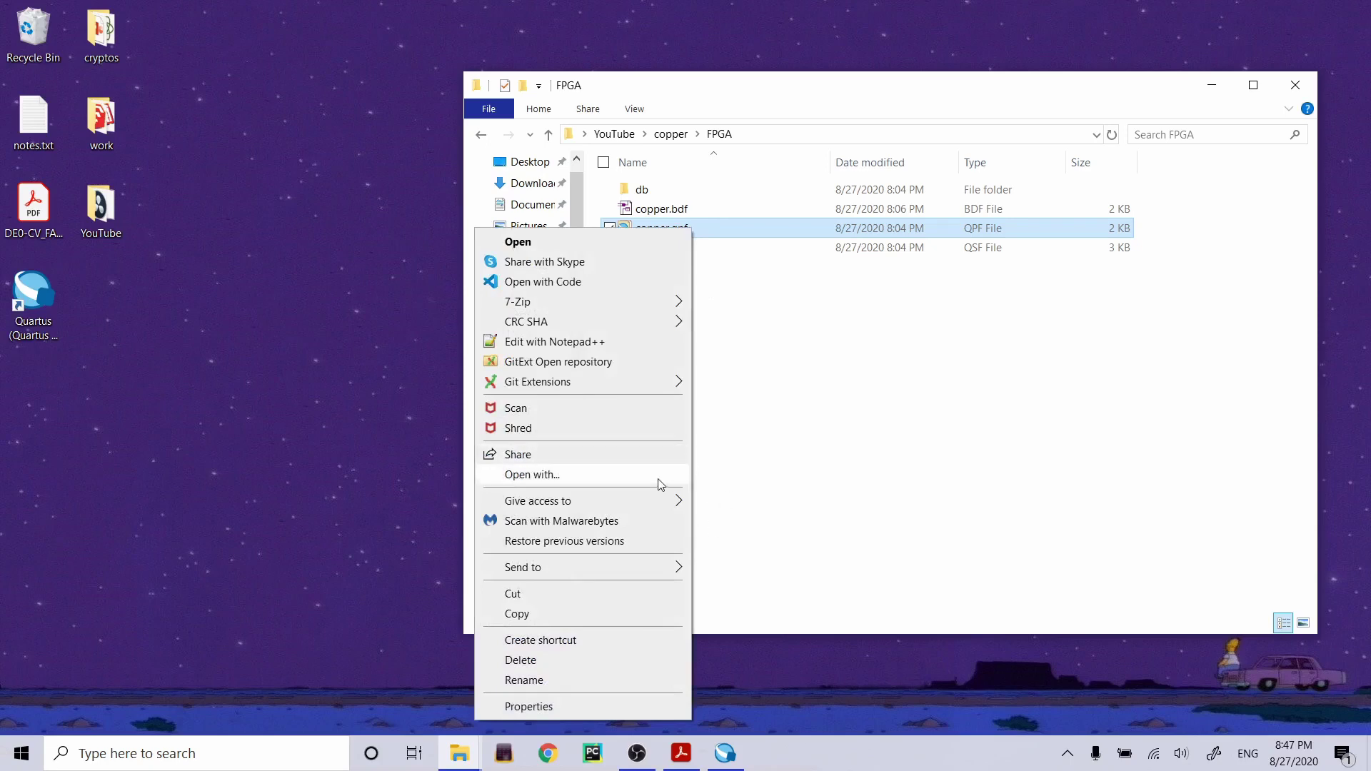
click(762, 353)
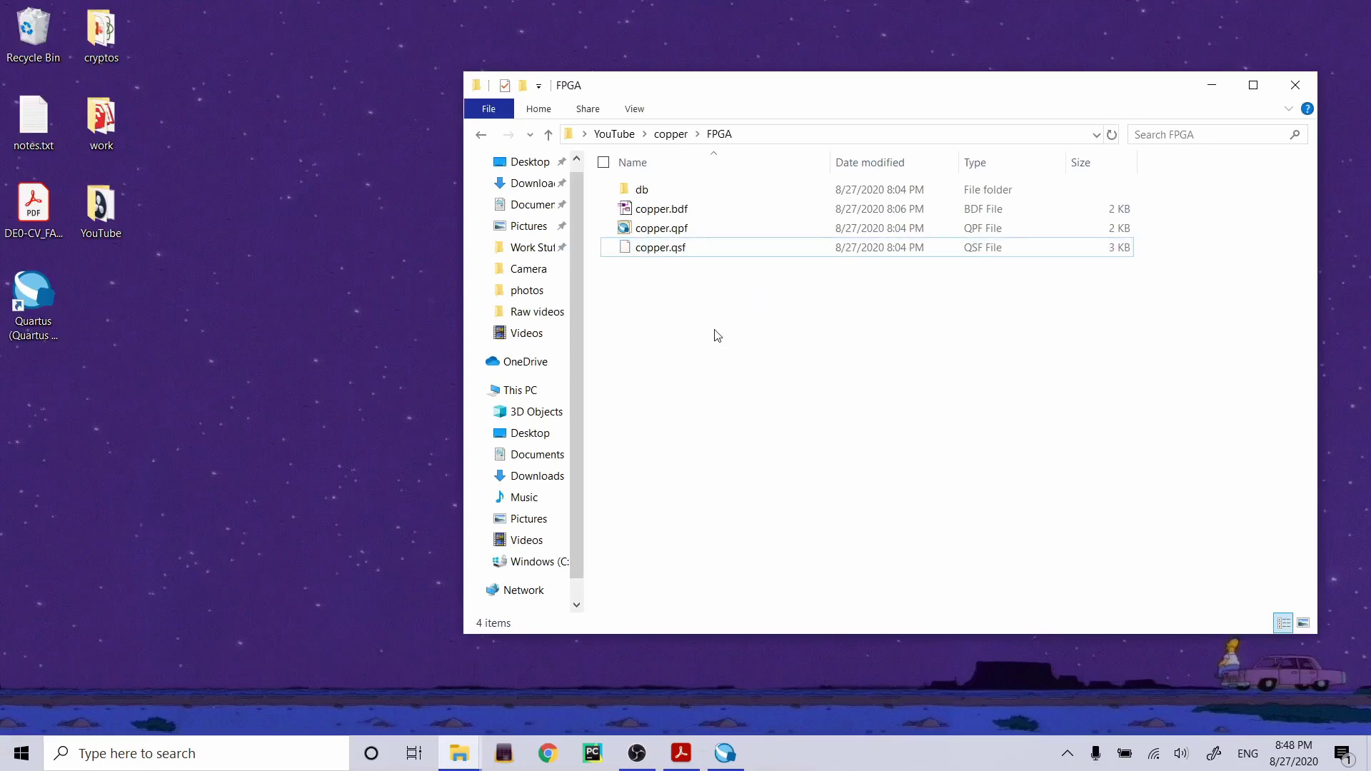
Open copper.qsf in Notepad++ and review the global assignments at the end of the file.
click(698, 255)
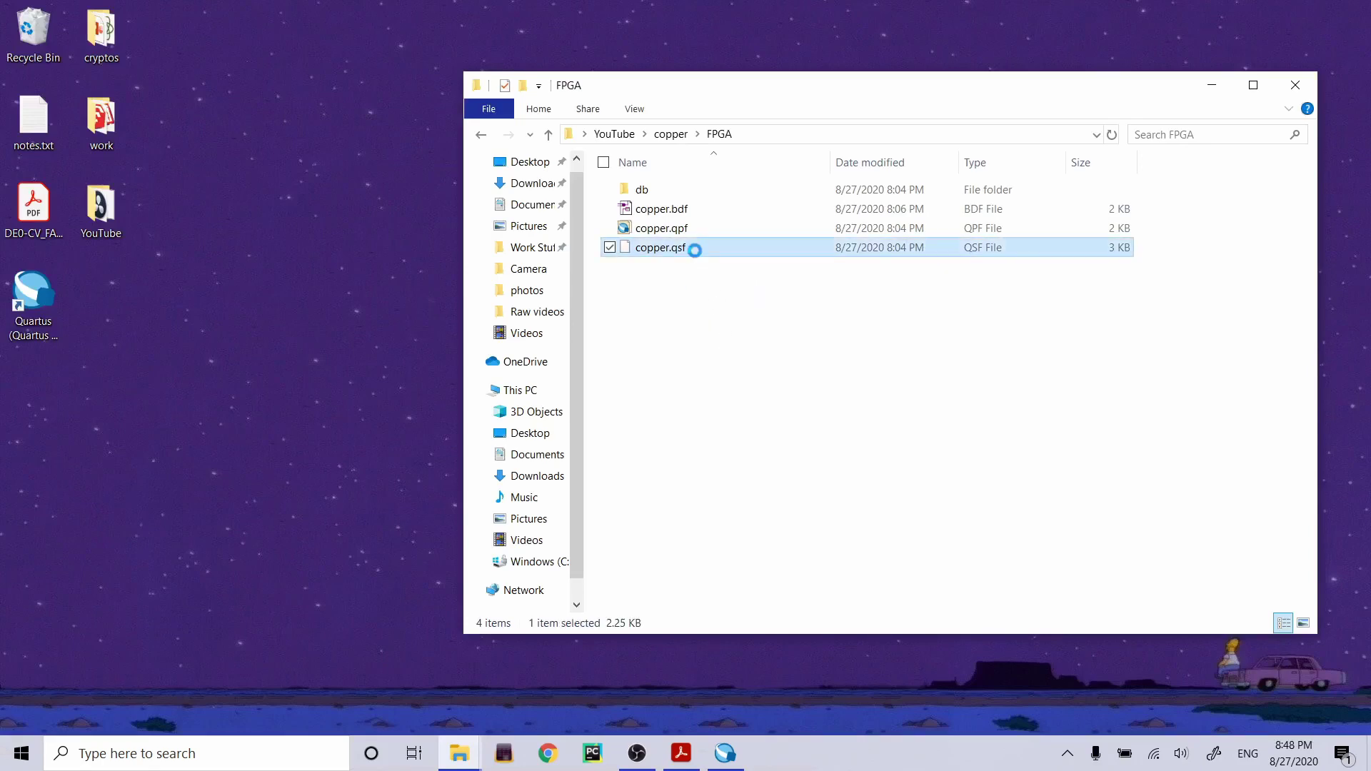
right_click(697, 252)
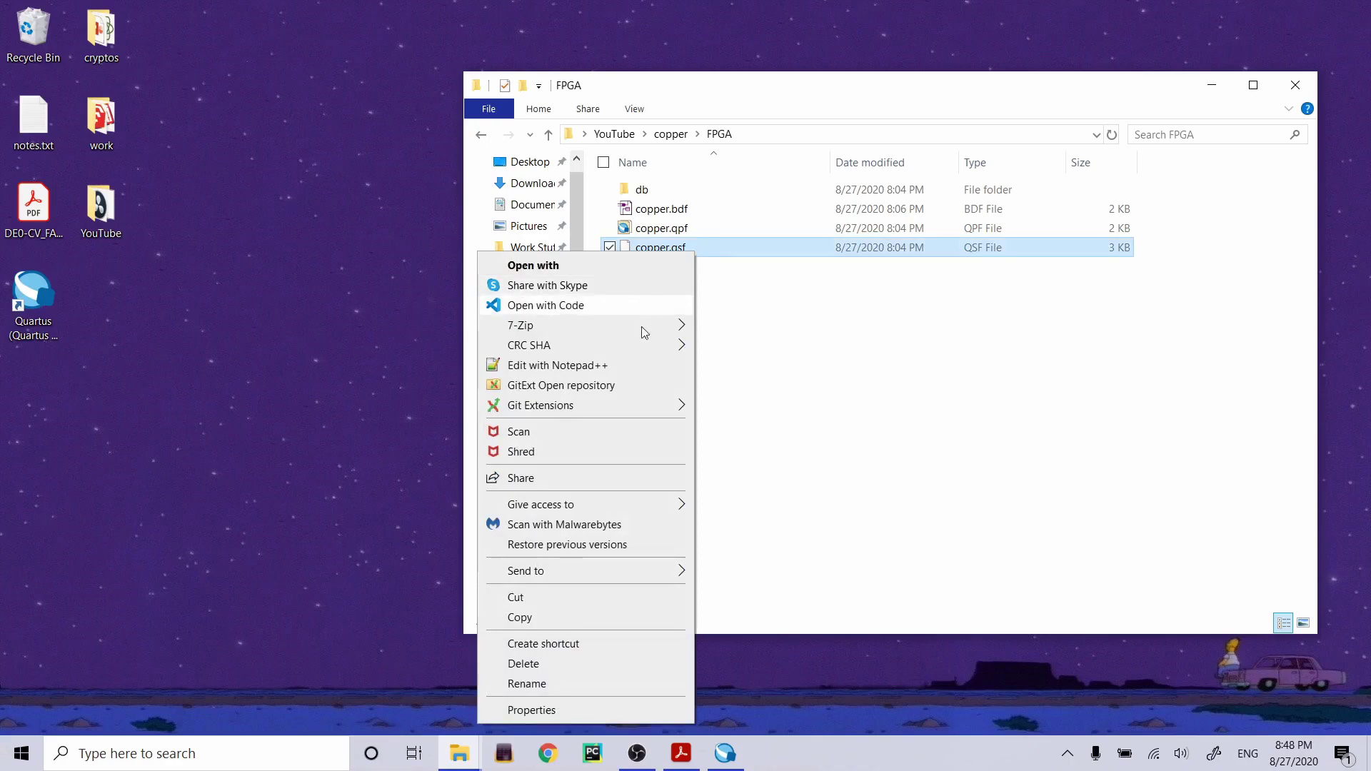
click(639, 367)
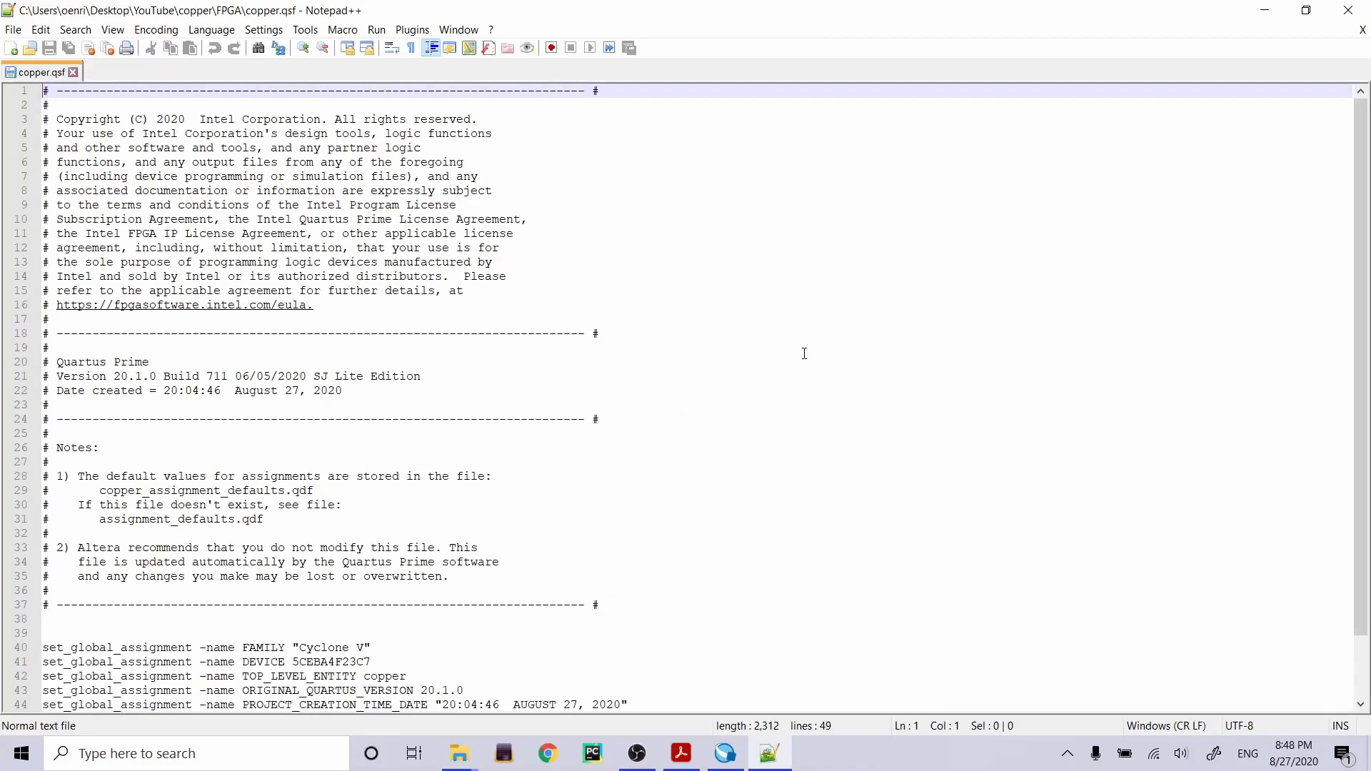
click(492, 320)
scroll(435, 295, down, 2)
click(354, 600)
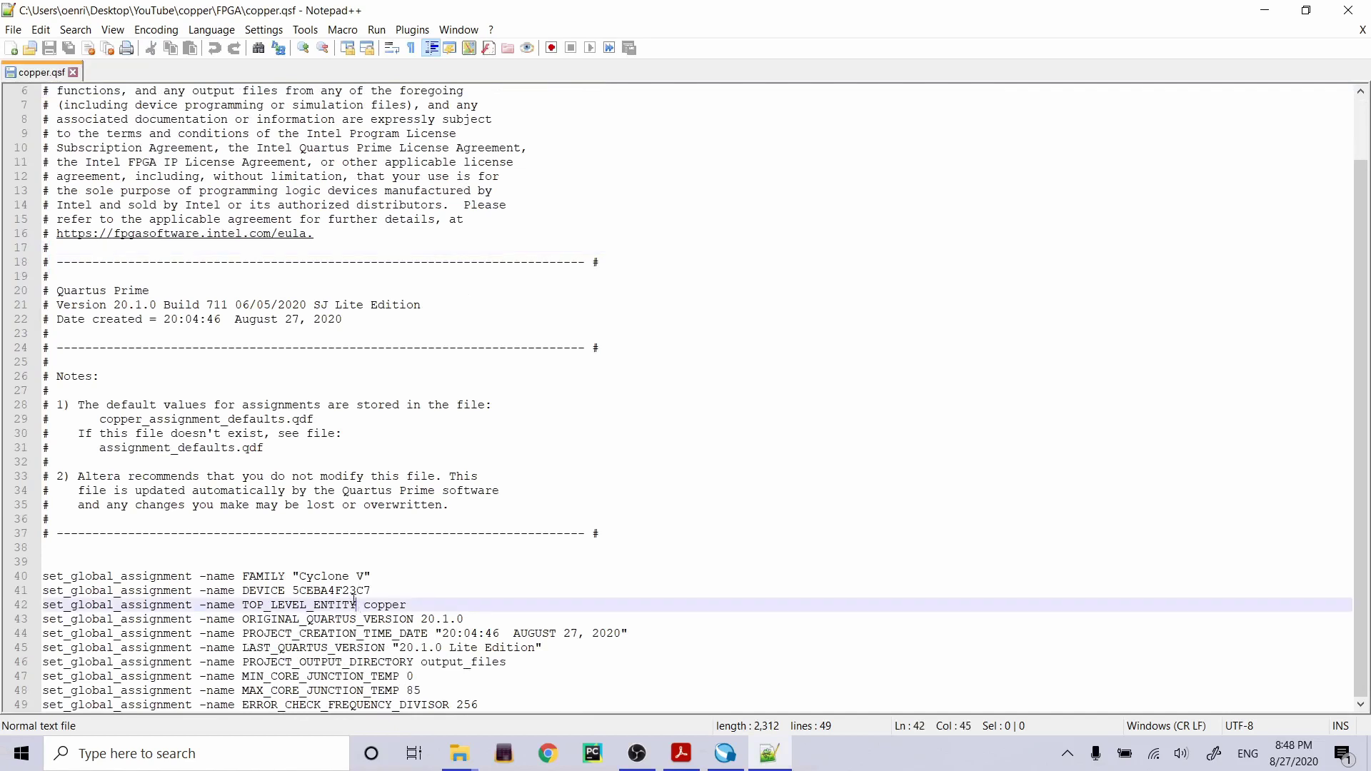
click(206, 675)
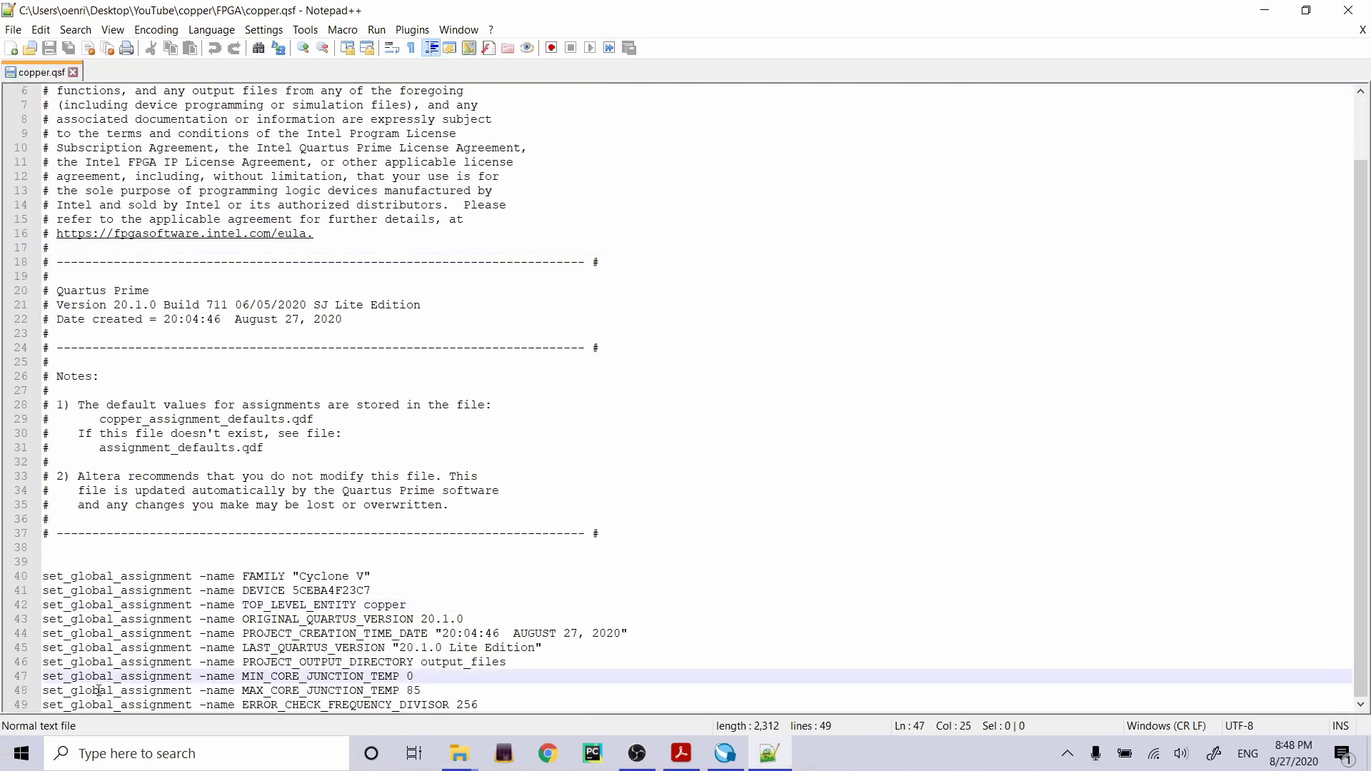
drag(431, 708, 79, 593)
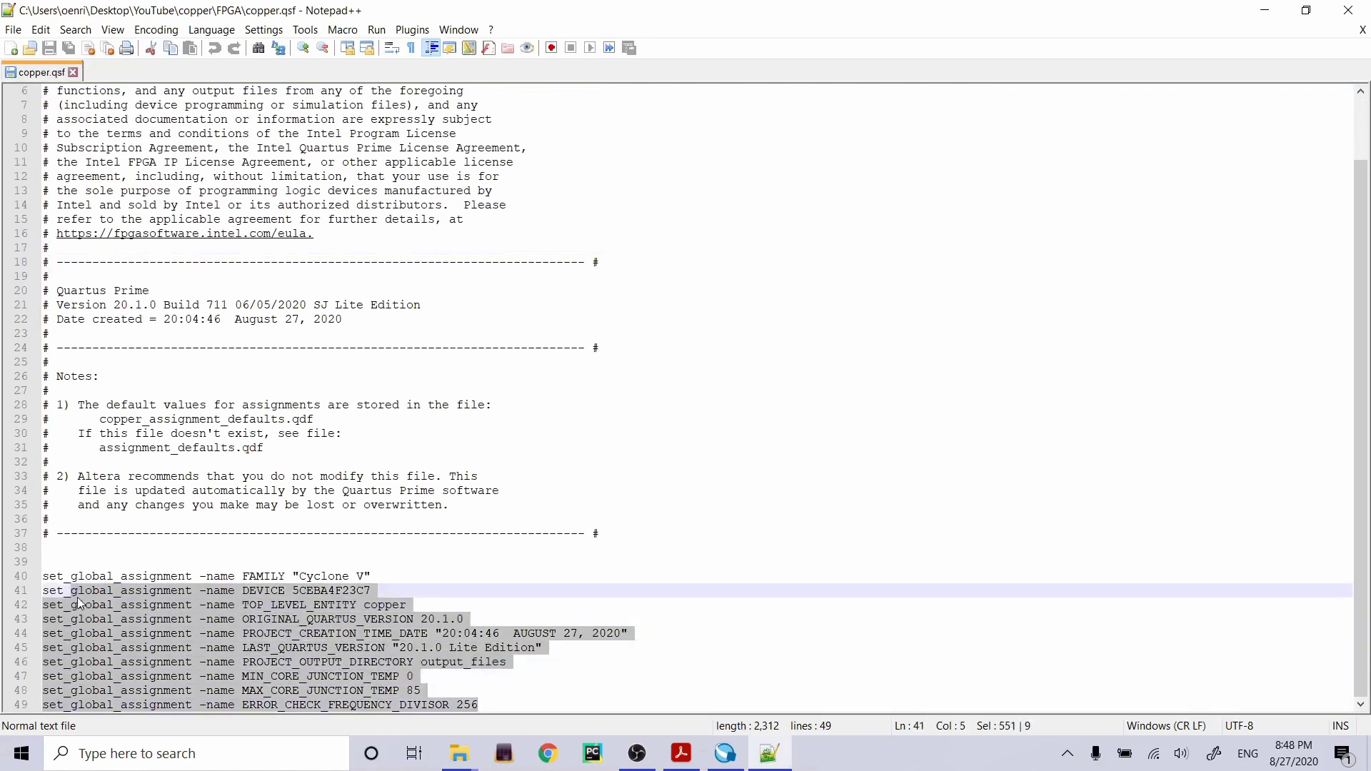
click(79, 593)
click(460, 586)
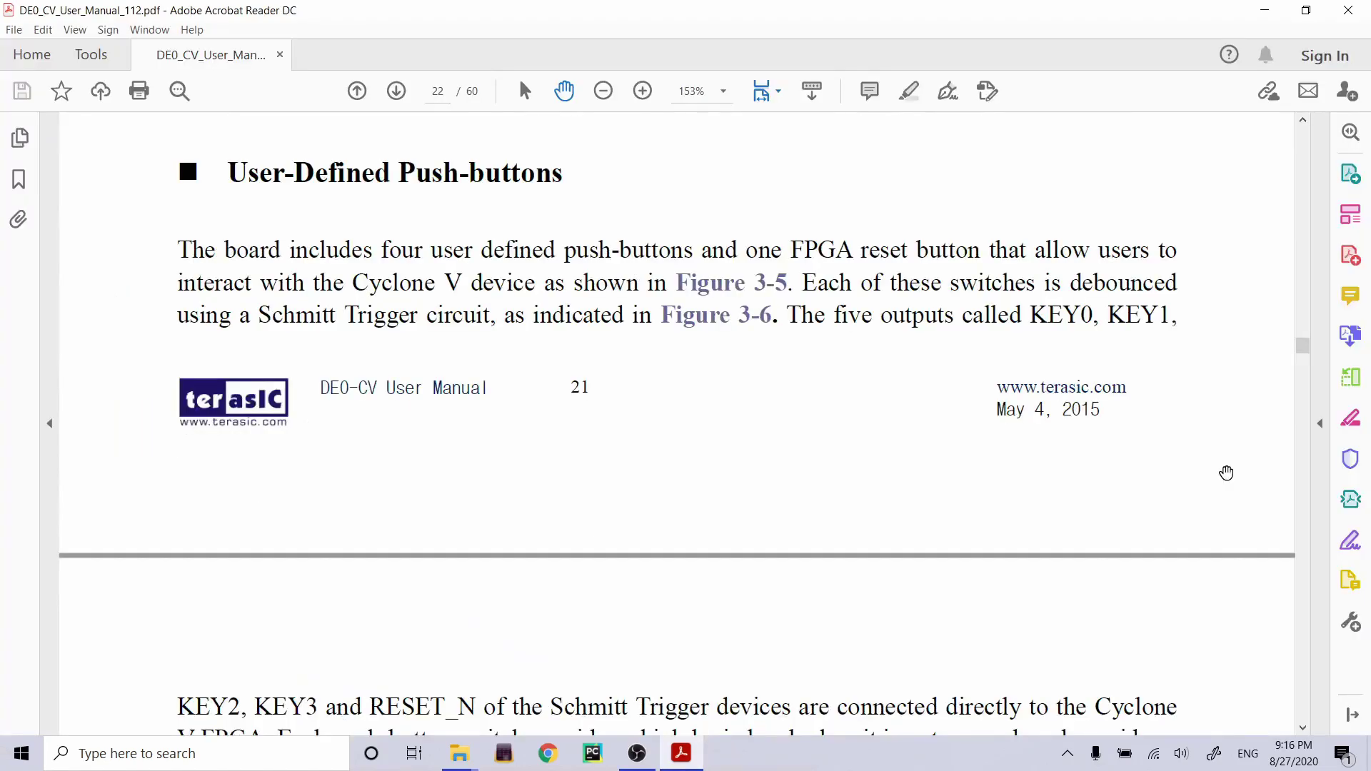
Look up the push-button and LED pin connections to the Cyclone V in the DE0-CV user manual.
scroll(1229, 461, down, 5)
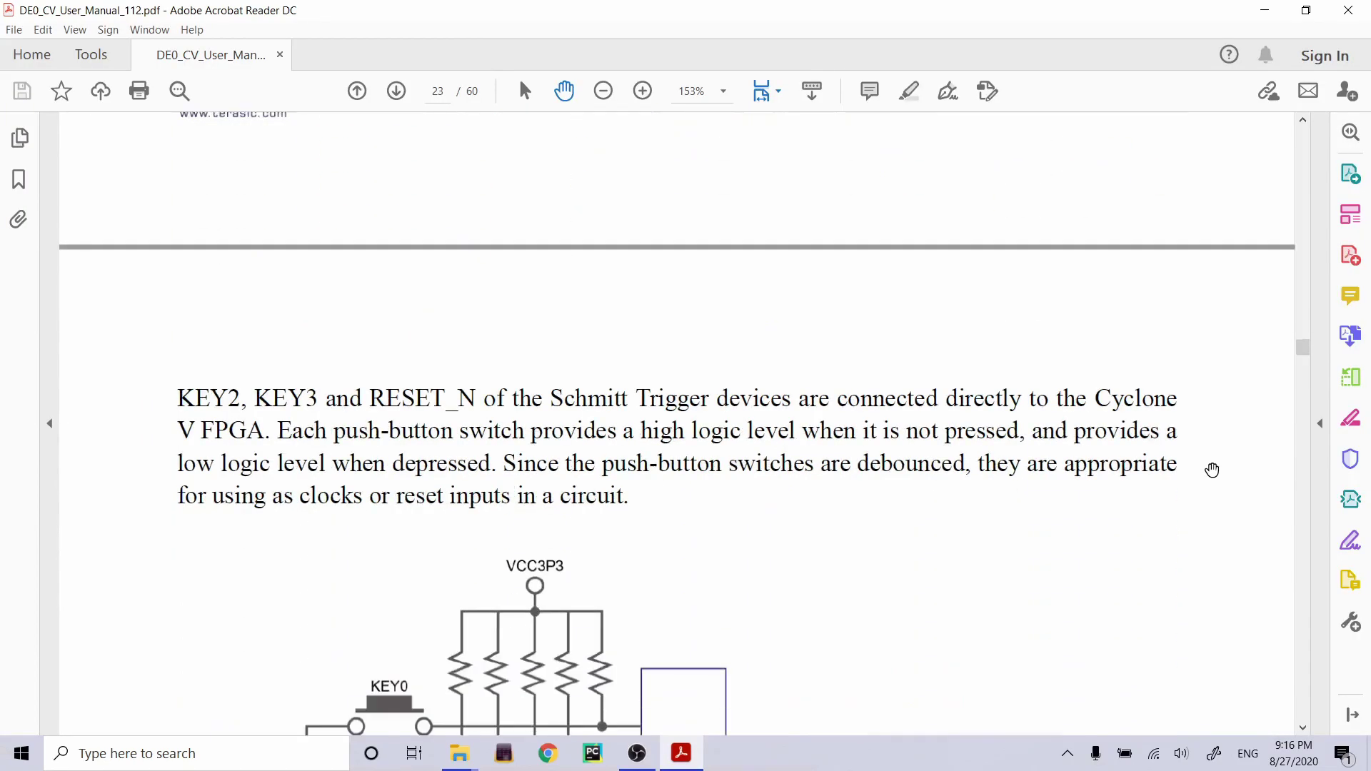
scroll(1212, 469, down, 6)
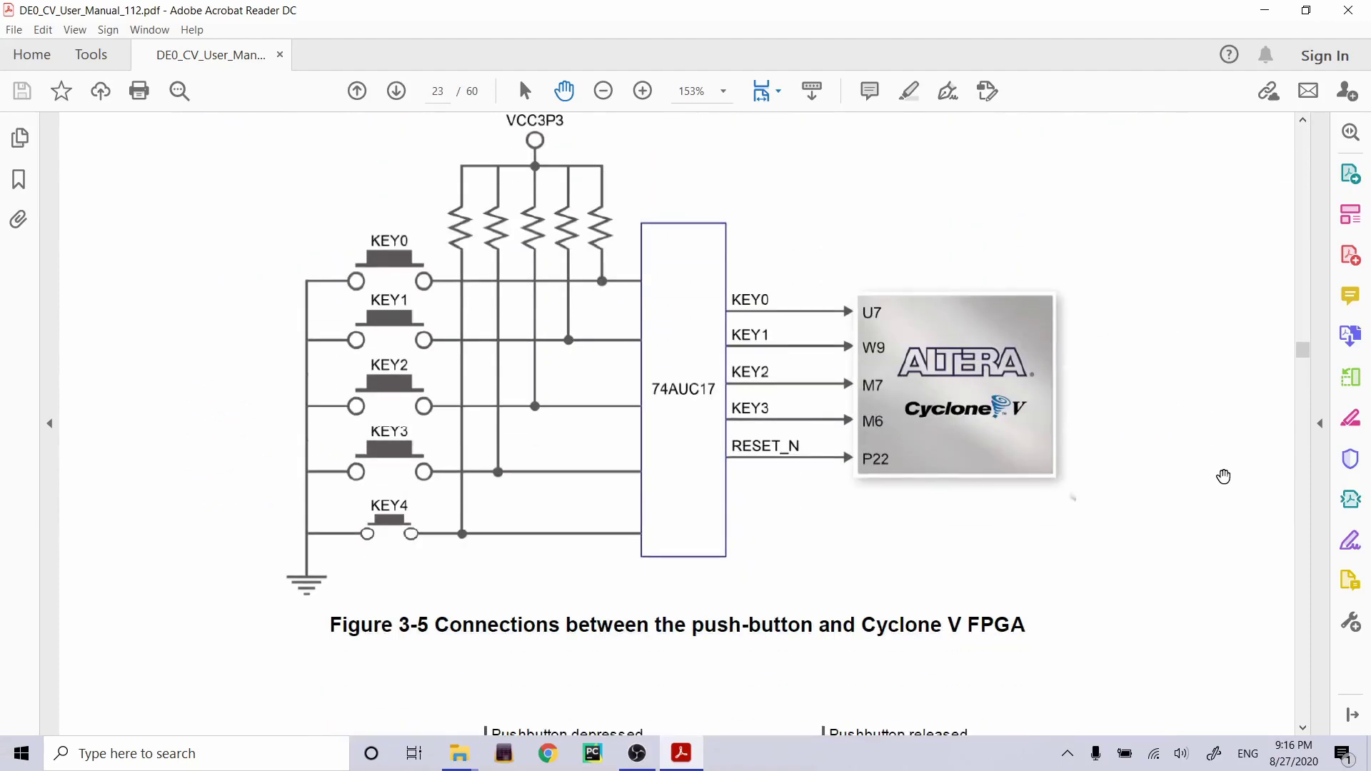
scroll(1224, 476, up, 1)
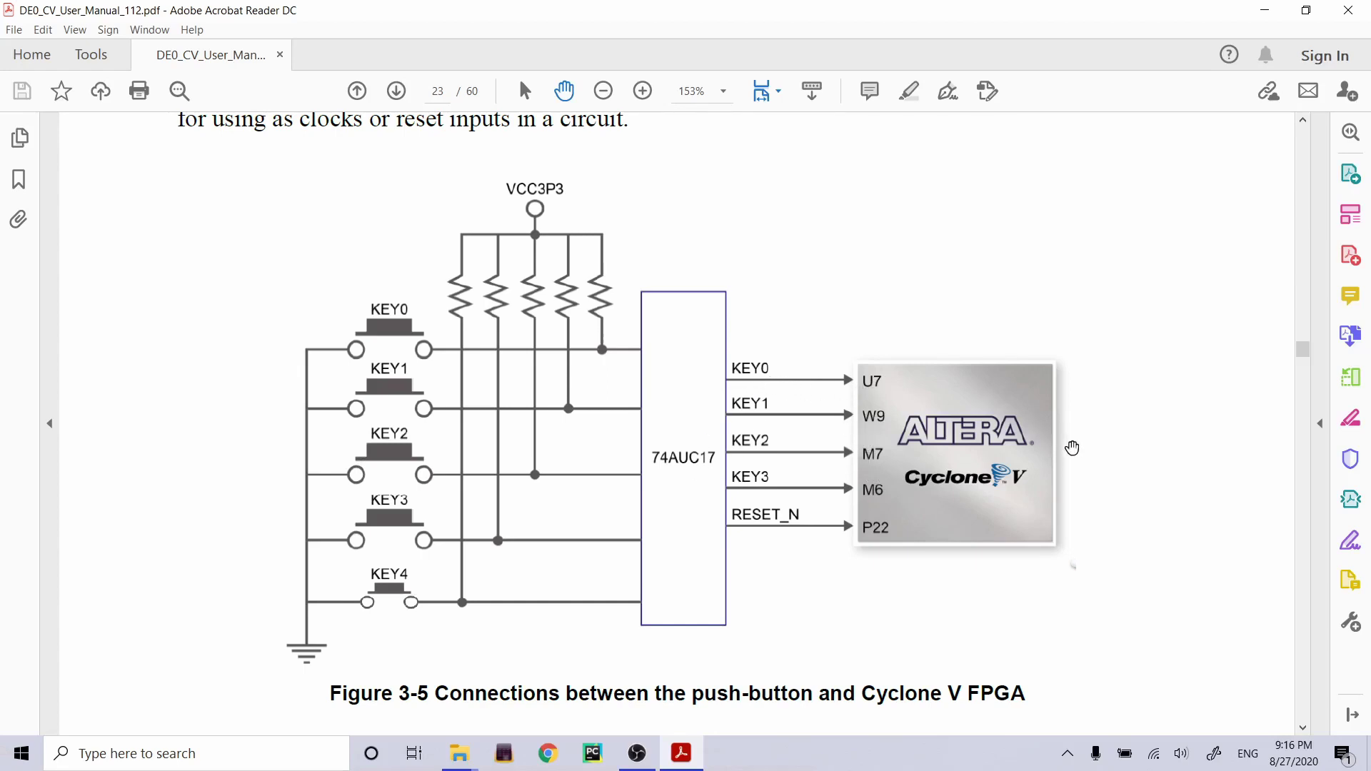
scroll(1220, 544, down, 10)
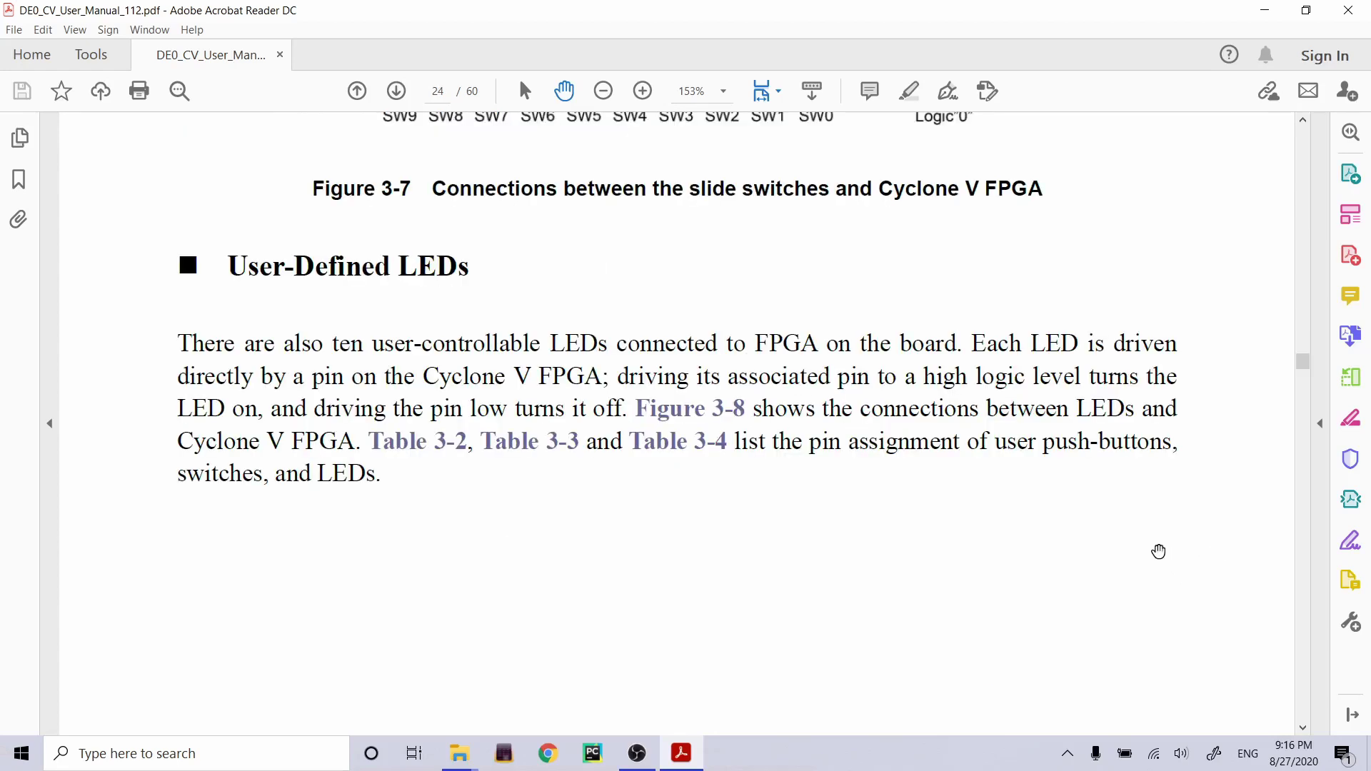
scroll(1160, 551, down, 3)
scroll(1159, 551, down, 15)
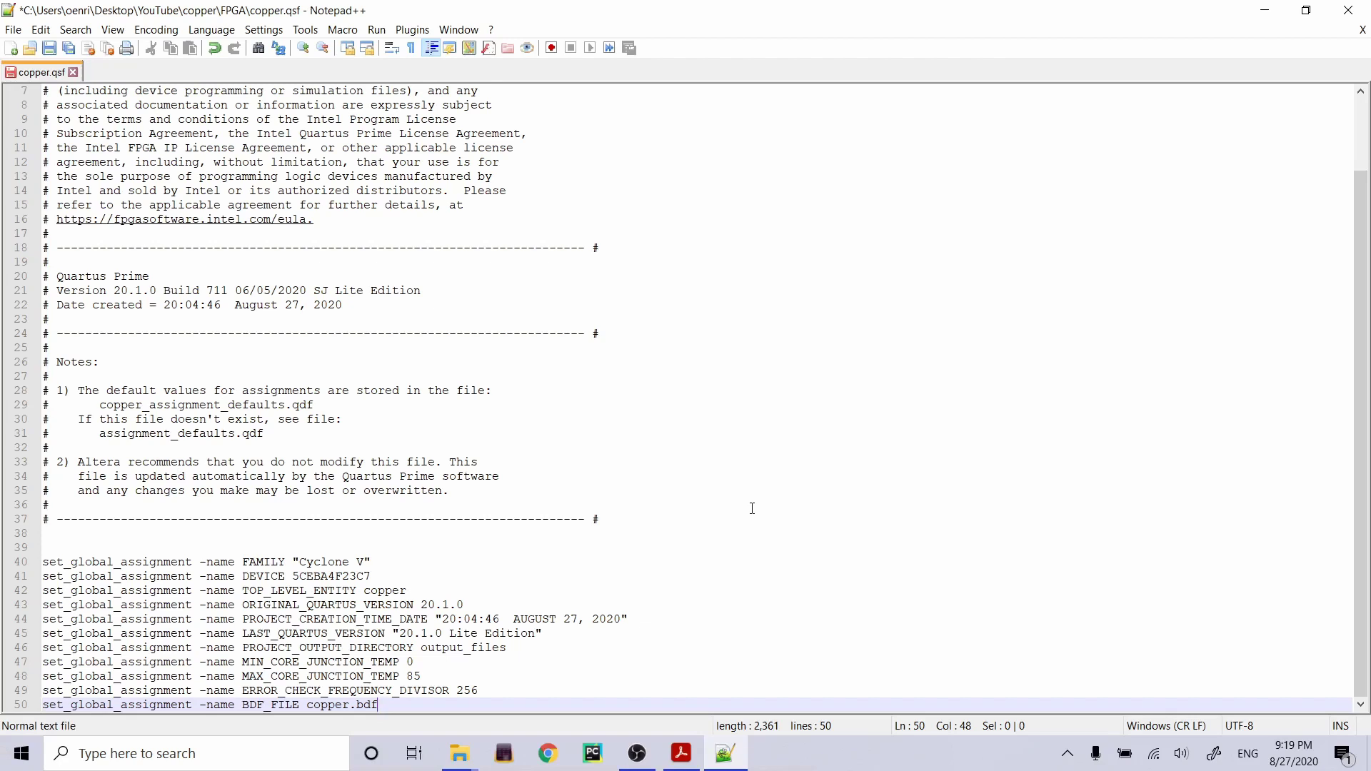
Add the line "set_location_assignment PIN_U7 -to KEY0" below the BDF_FILE assignment in copper.qsf.
key(Return)
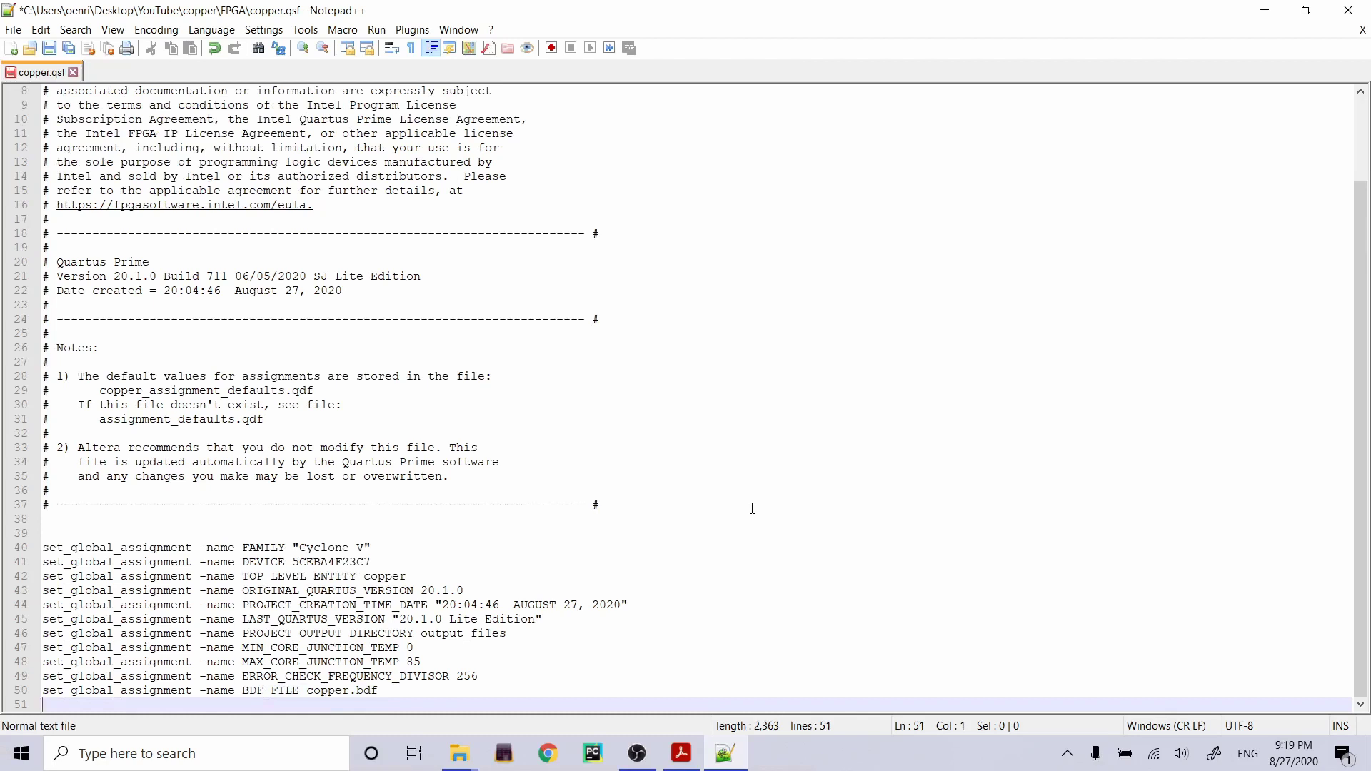
text(set)
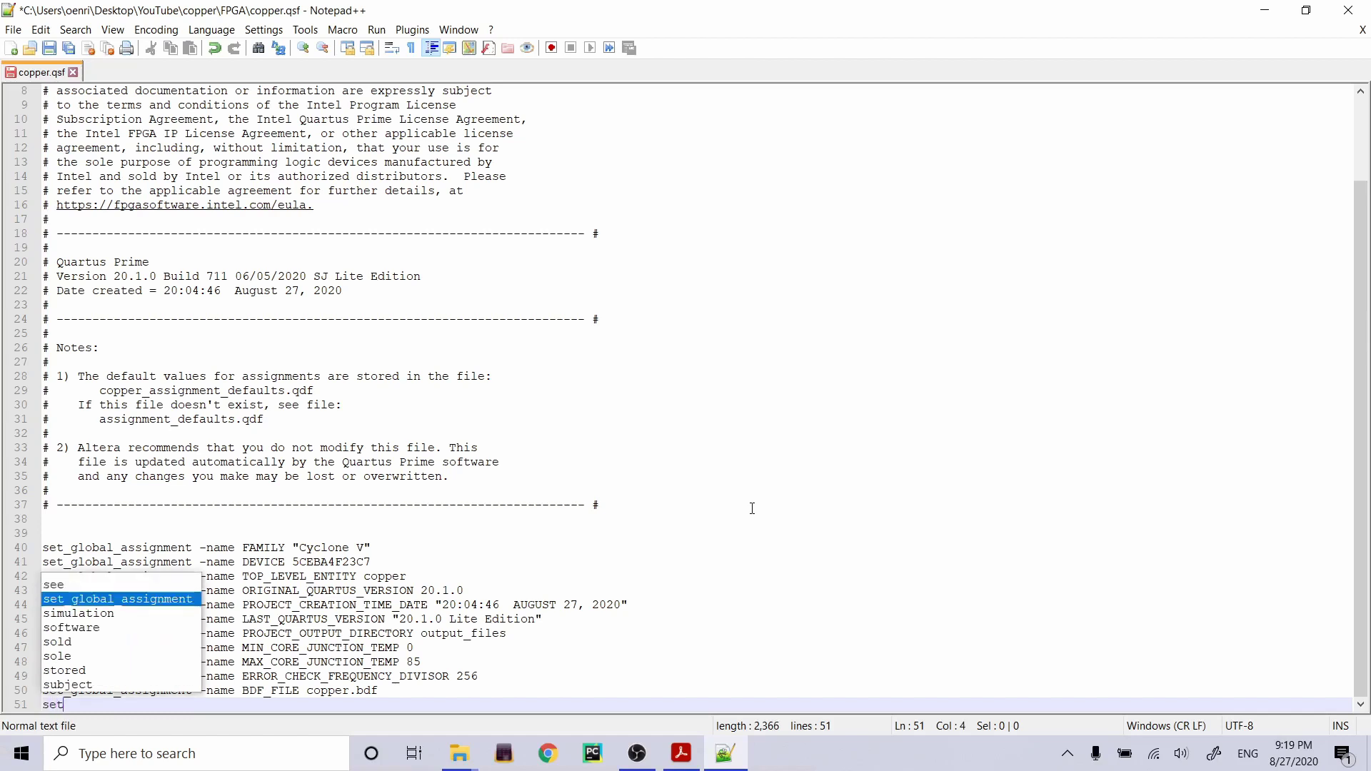
text(_location_)
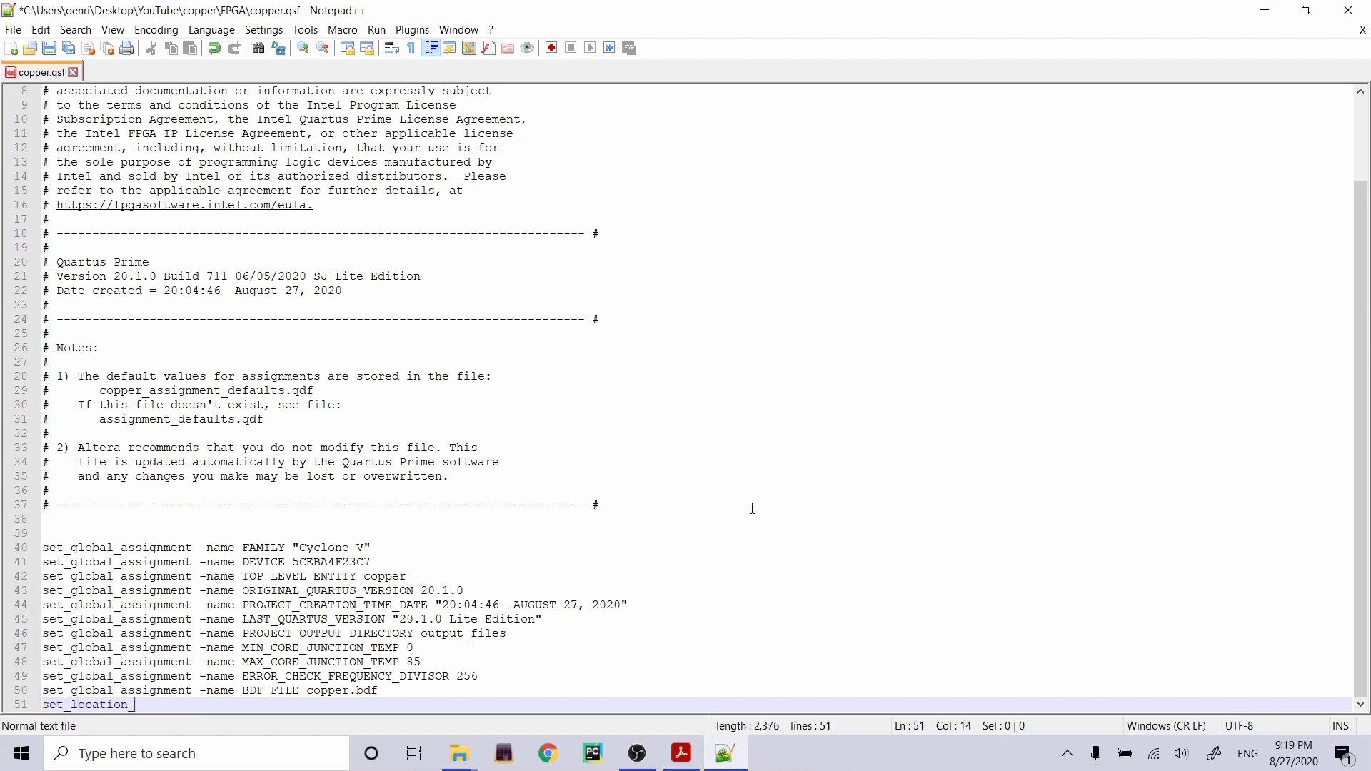
text(assignment P)
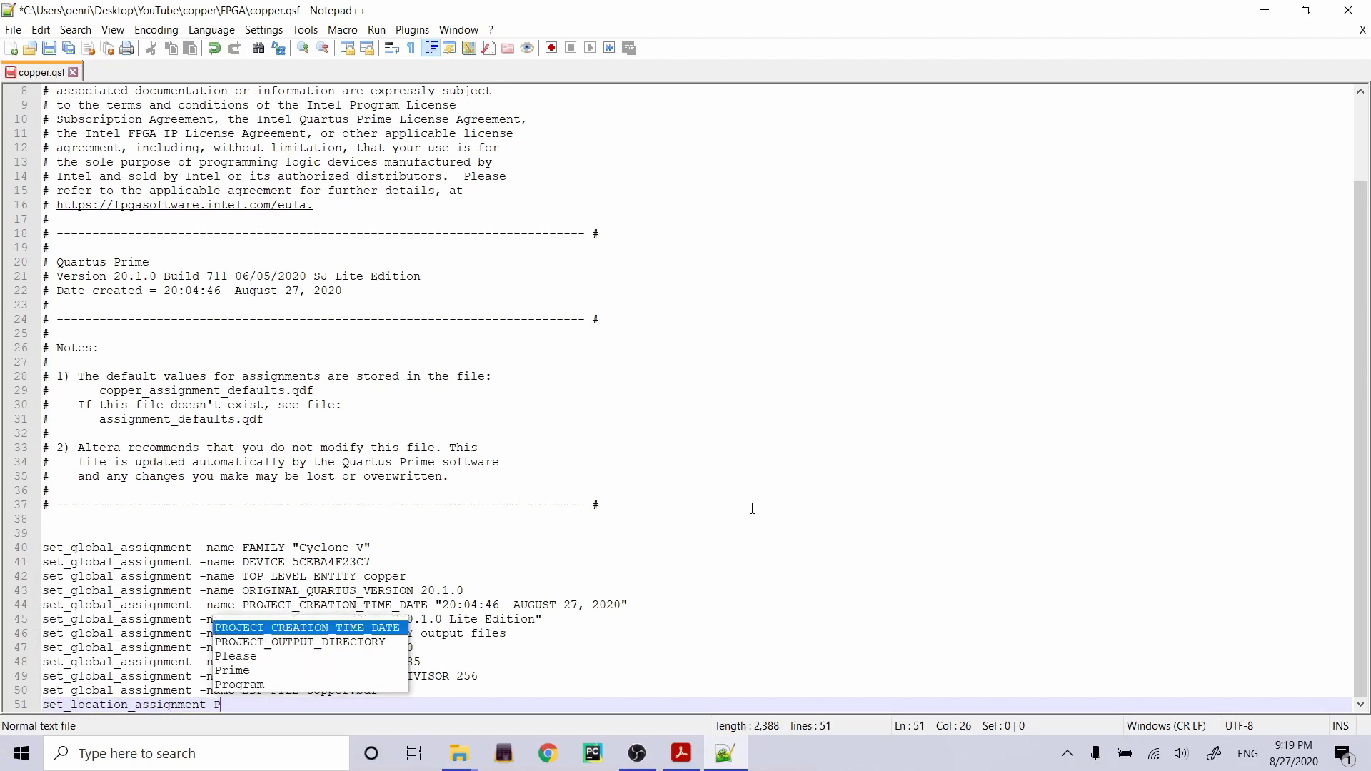
text(IN_U7)
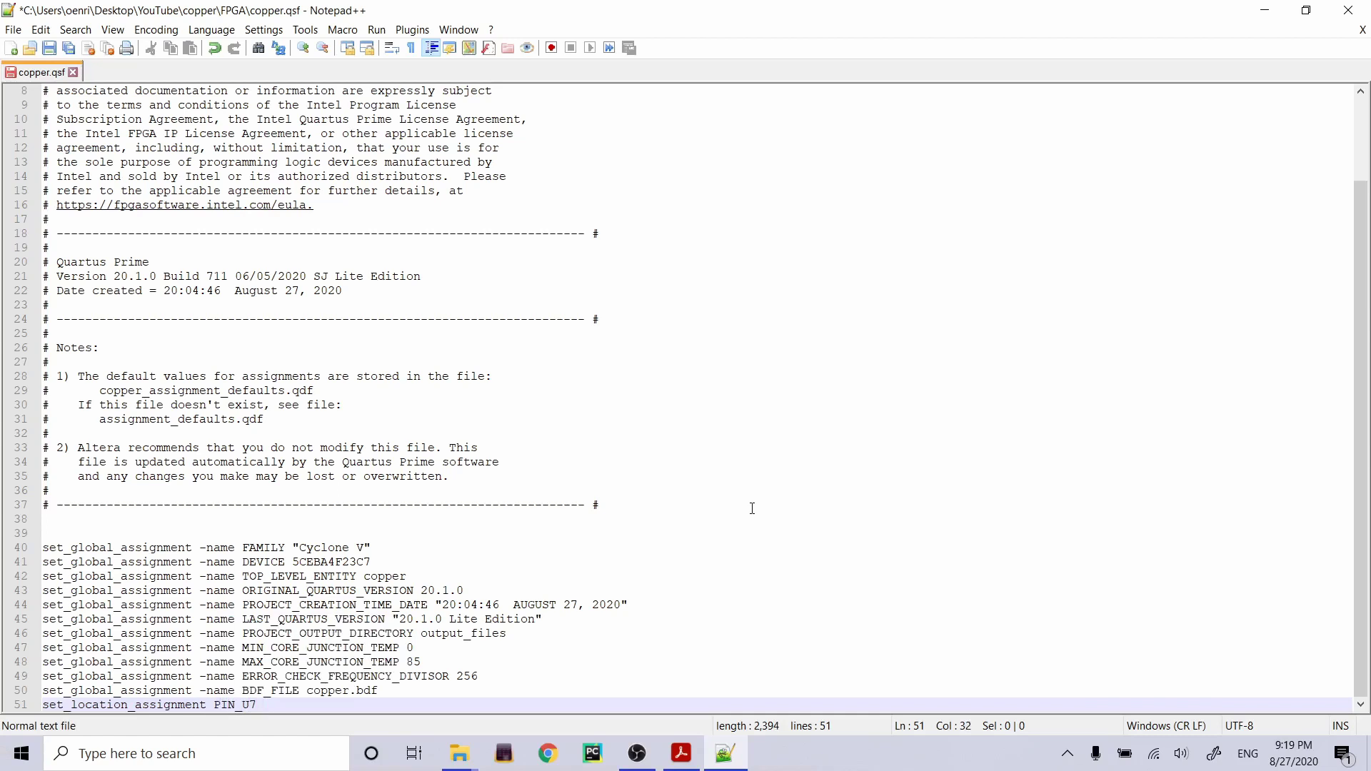
text( -to KEY0)
key(Return)
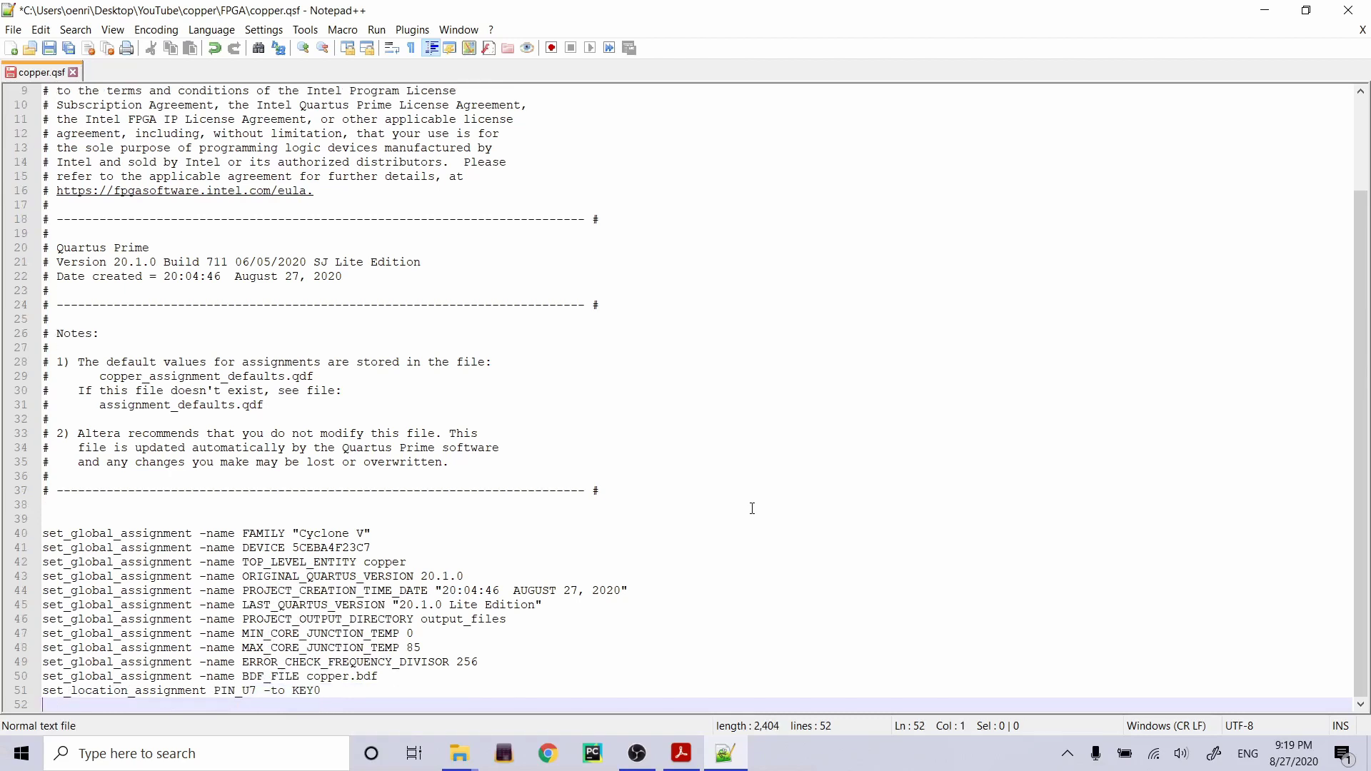
Add the line "set_location_assignment PIN_AA2 -to LEDR0" below the KEY0 assignment, then save copper.qsf and close Notepad++.
text(set_loca)
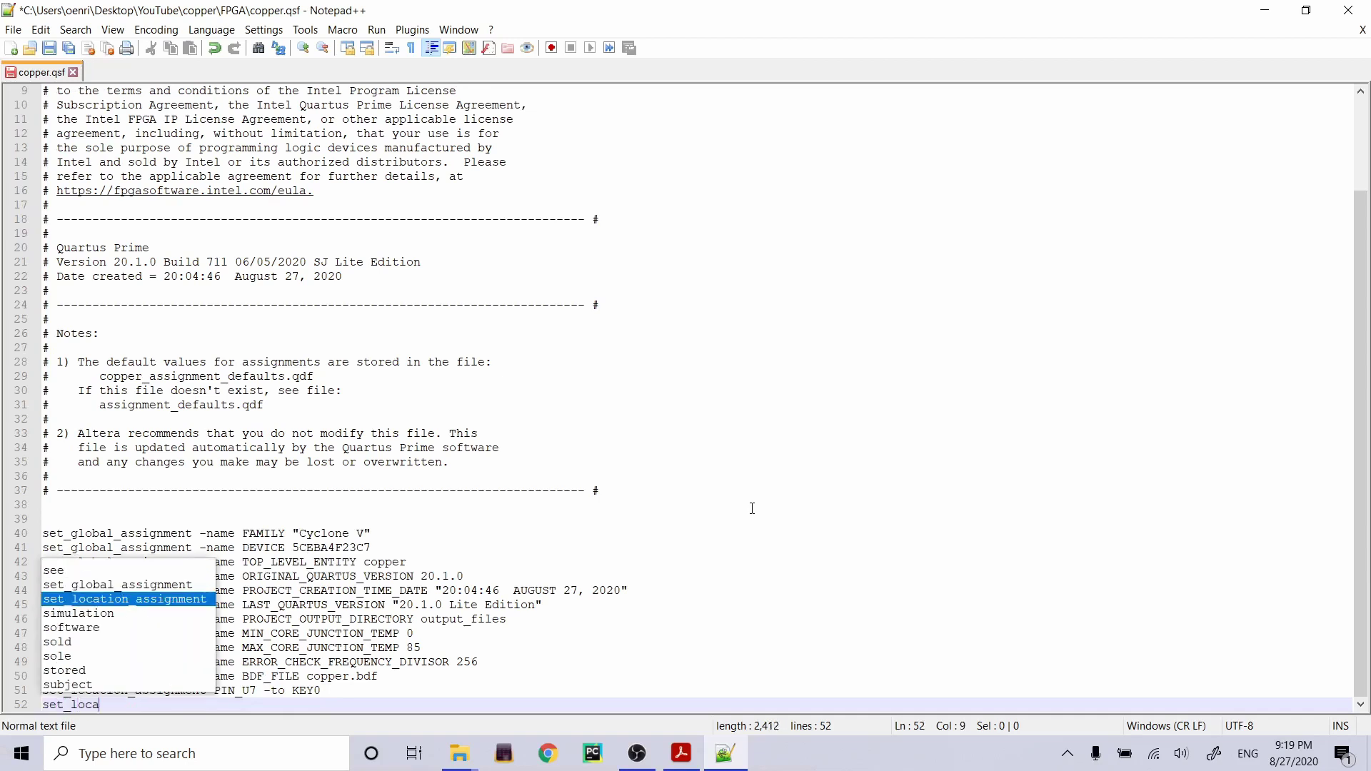
text(tion_assignmen)
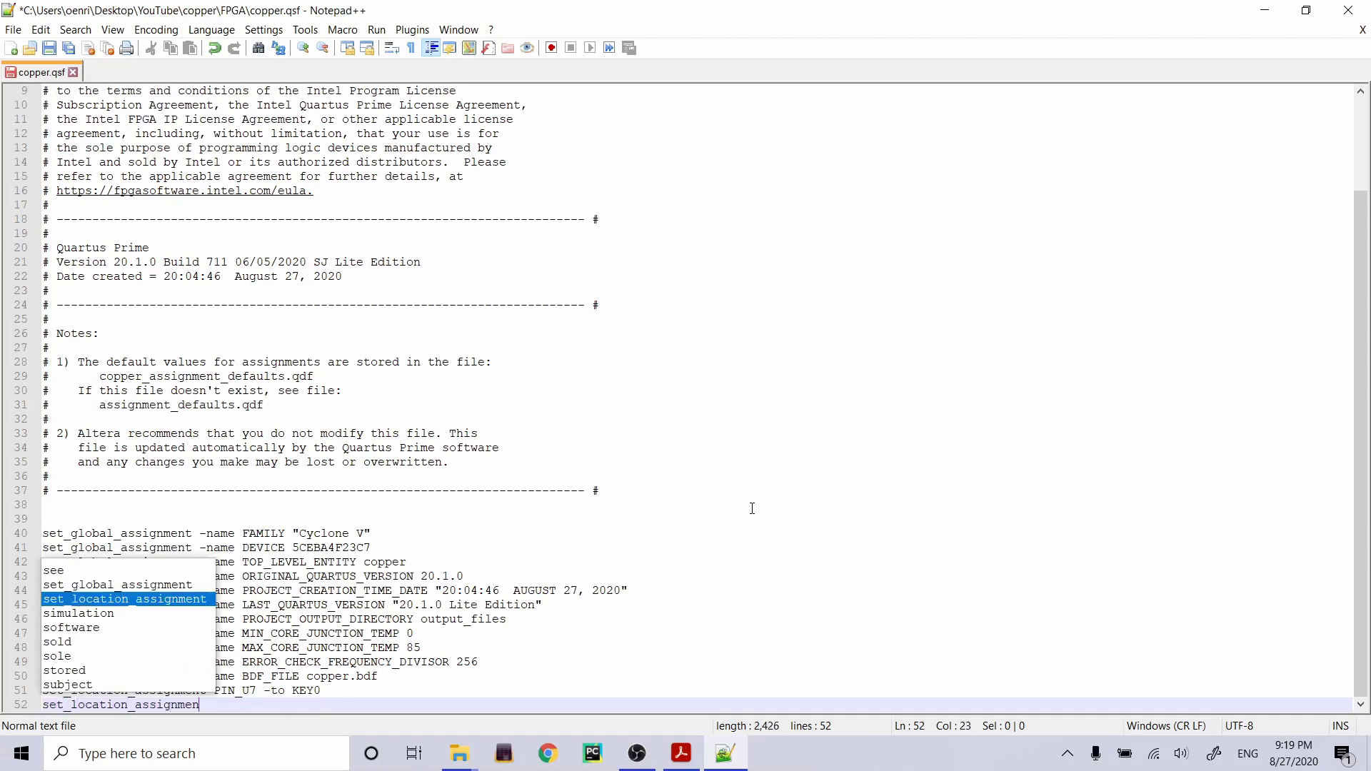
text(t PIN)
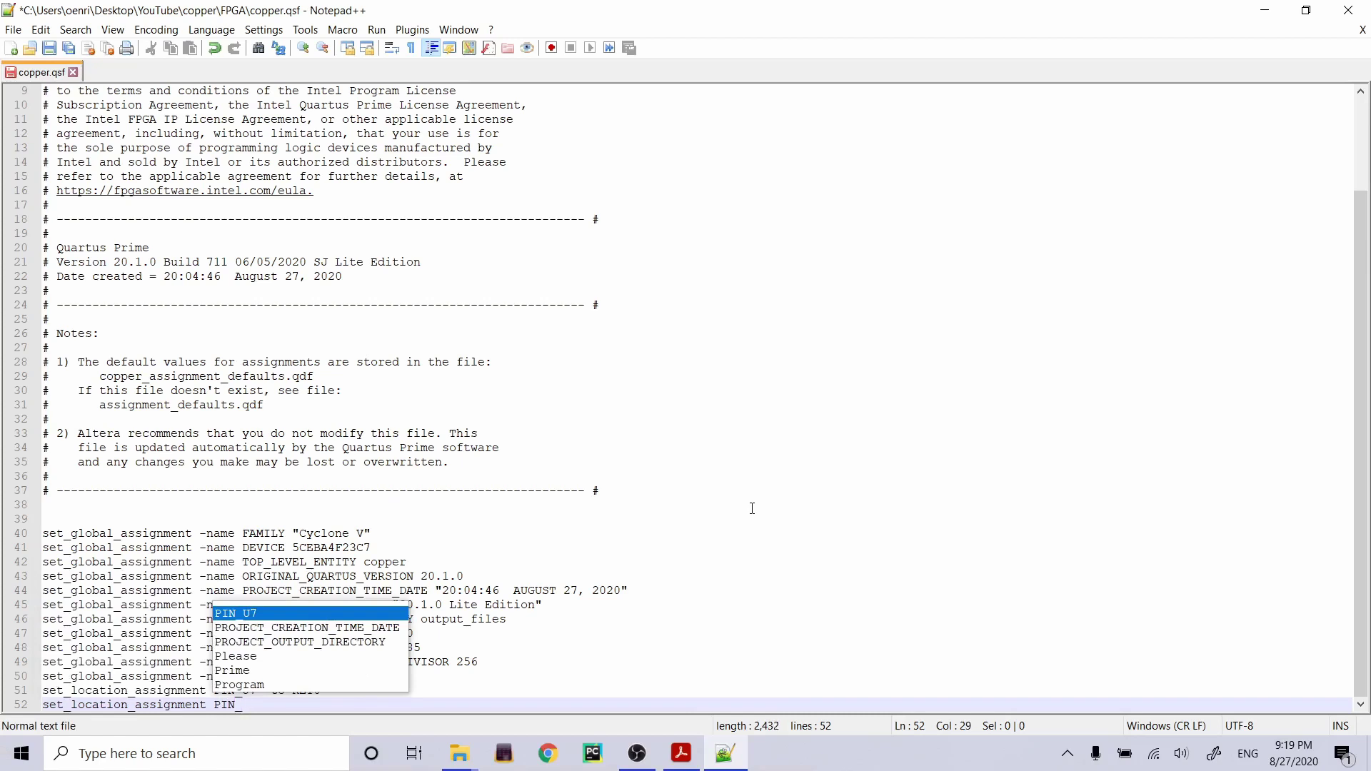
text(_A)
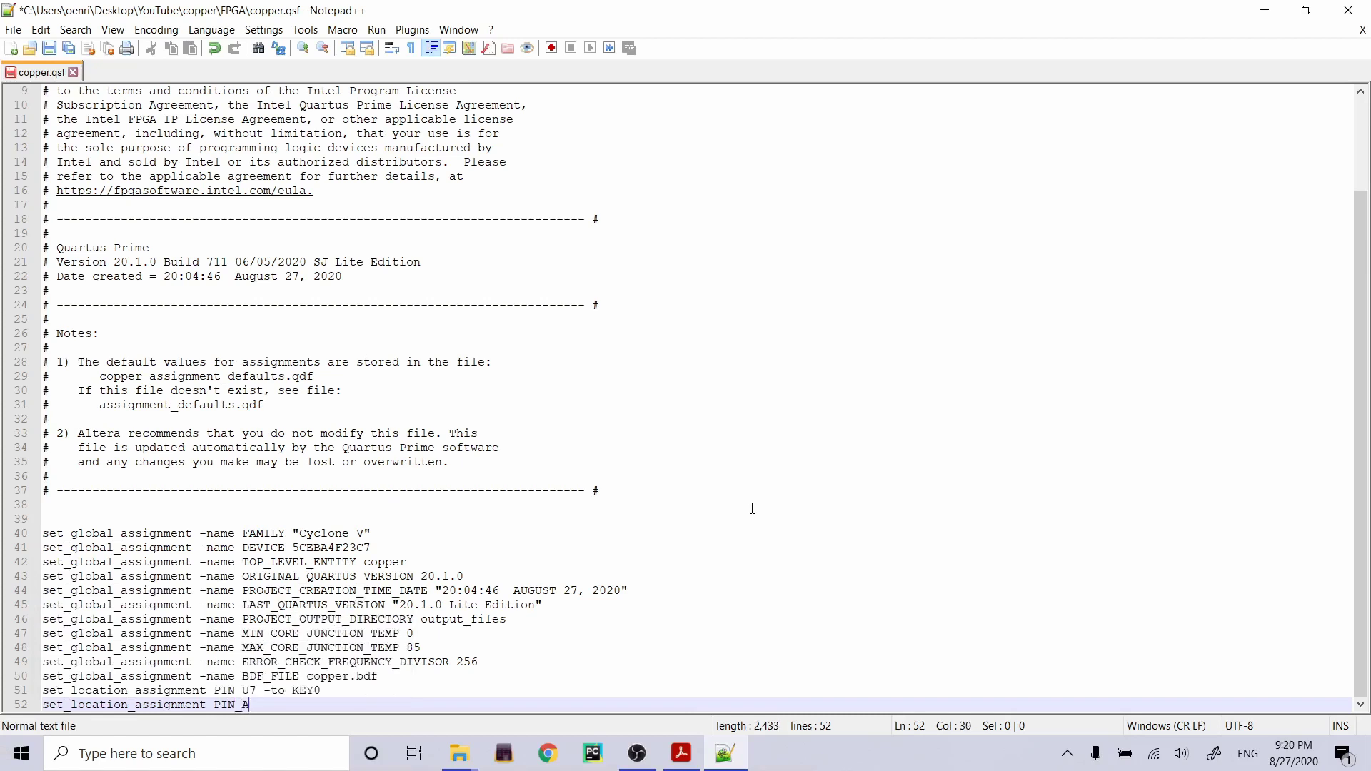
text(A2 -)
key(BackSpace)
text(to LEDR0)
click(70, 48)
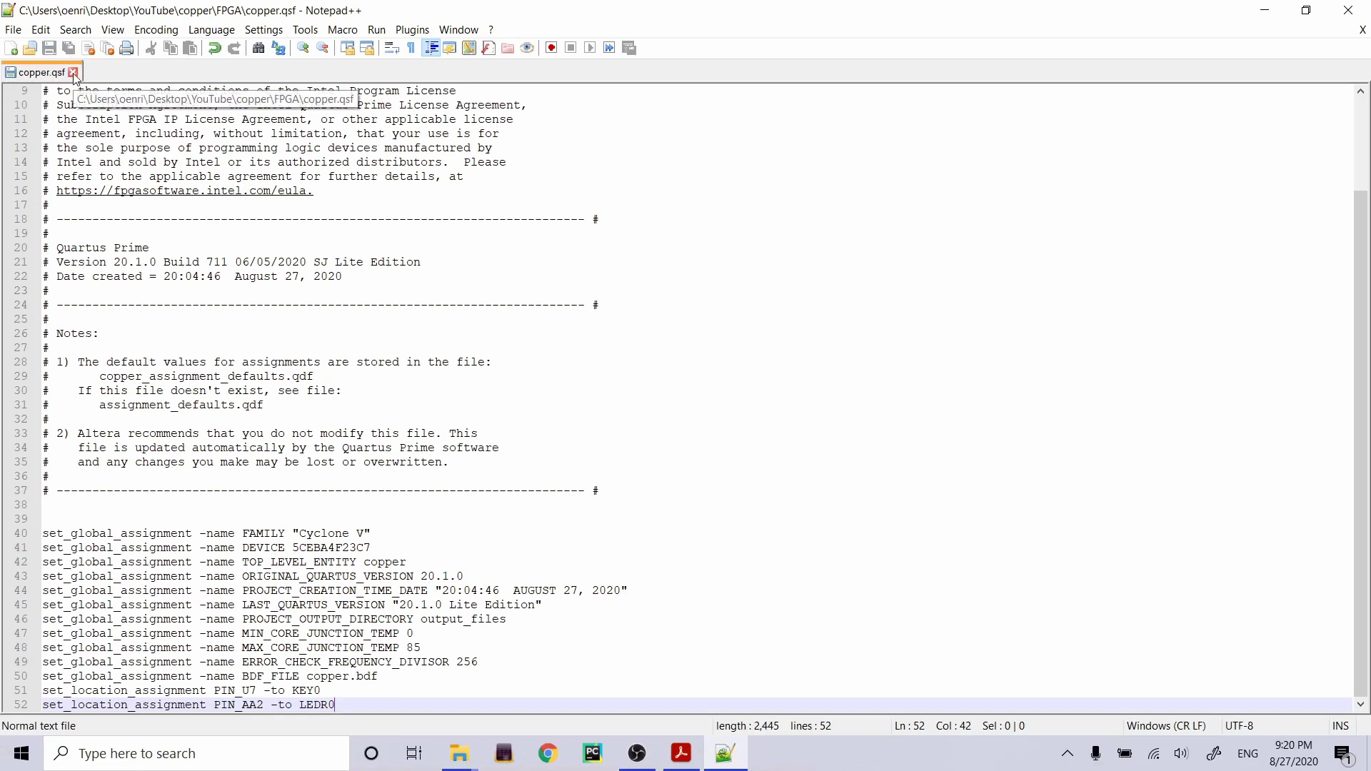
click(1348, 10)
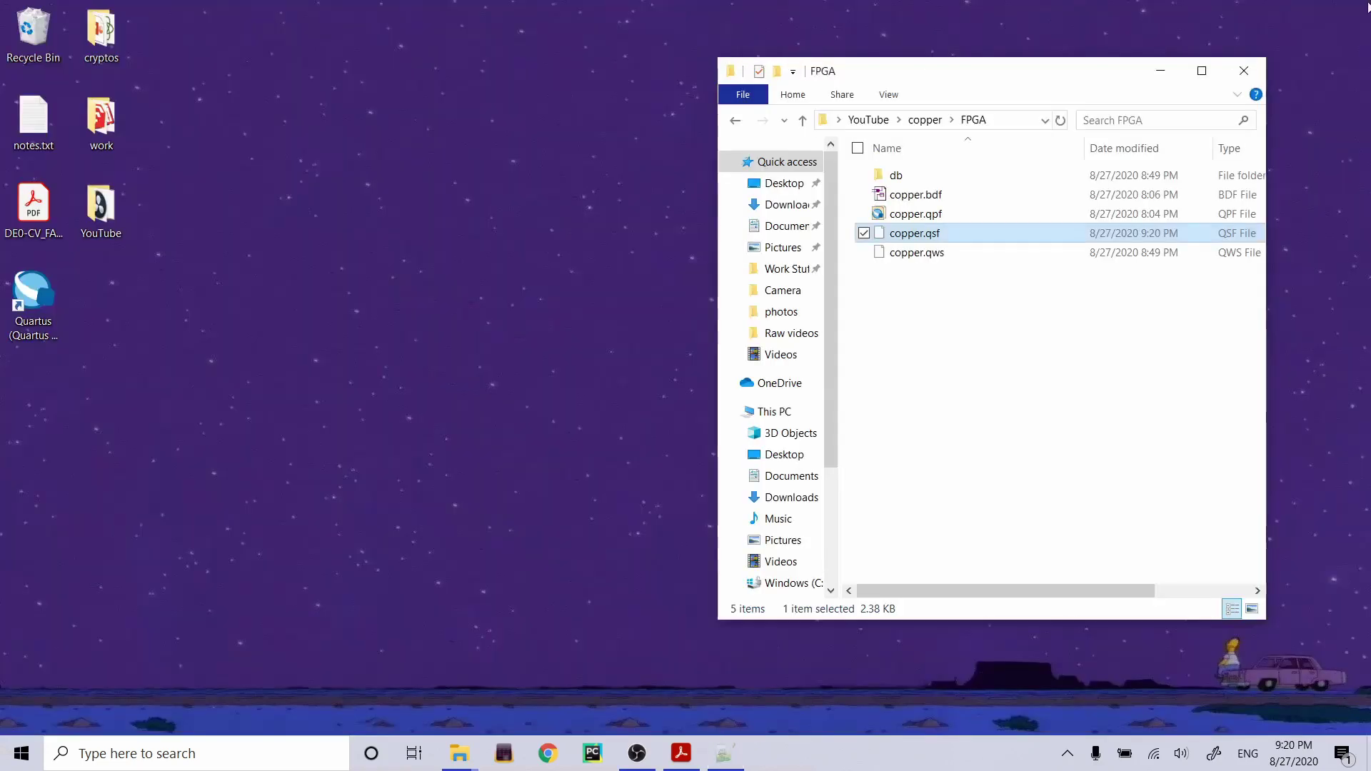
Open the copper.qpf project in Quartus Prime and bring up the schematic of the copper top-level entity.
click(980, 218)
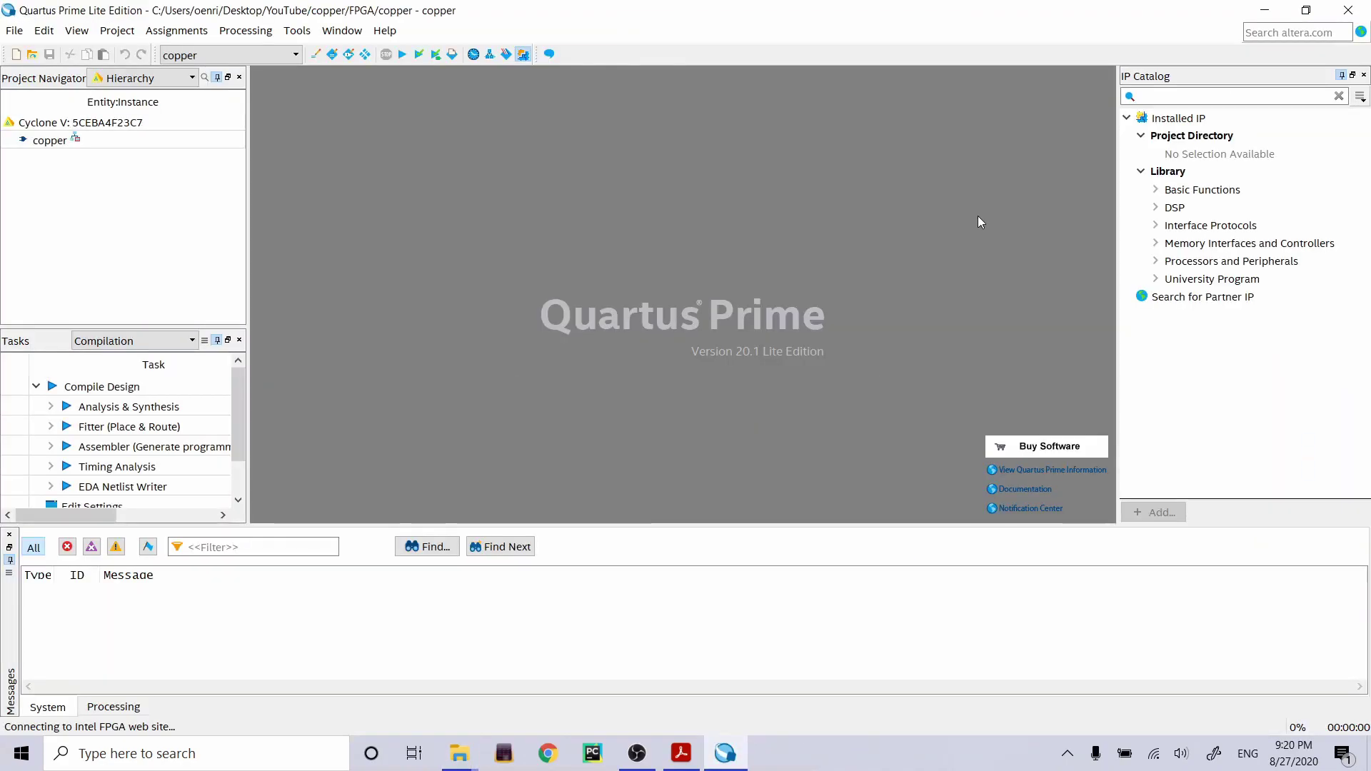
double_click(175, 140)
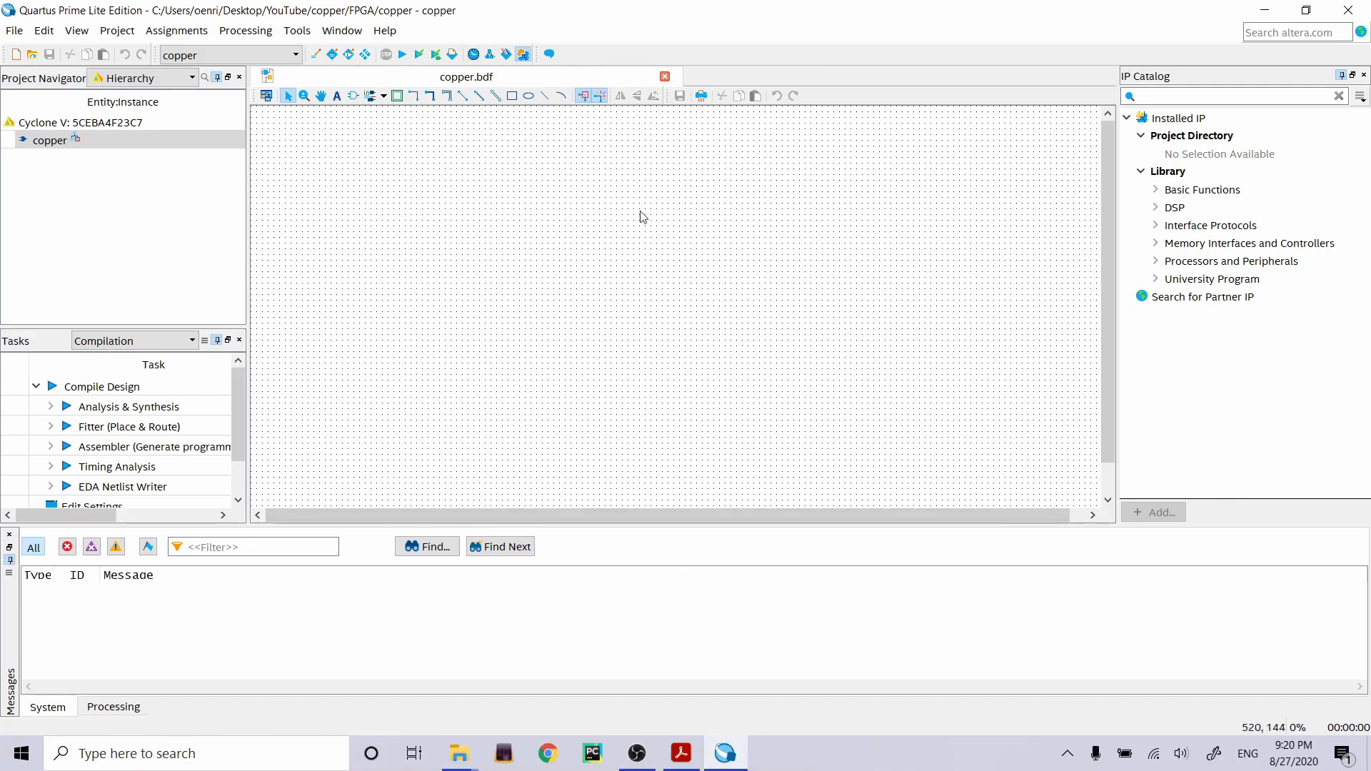
Place an input pin on the empty copper schematic and name it KEY0.
click(384, 95)
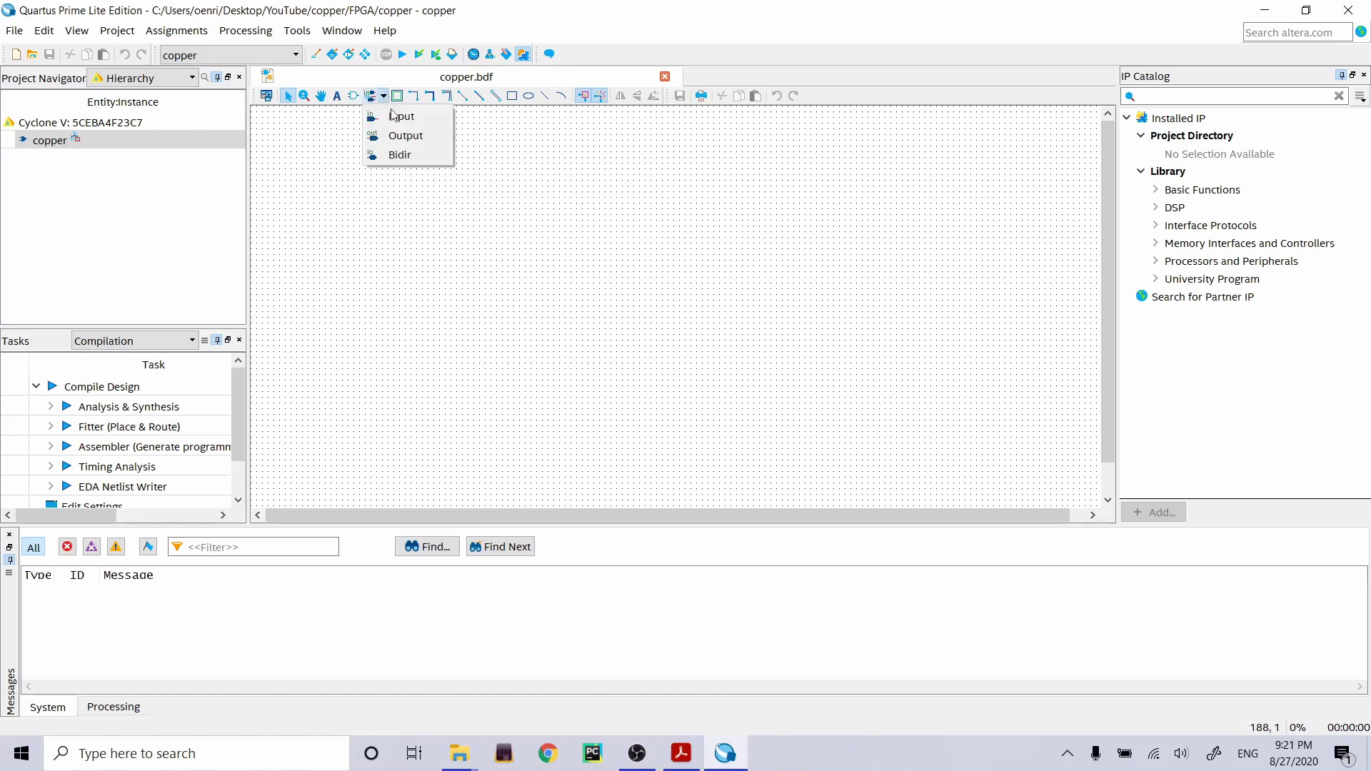
click(402, 117)
click(460, 253)
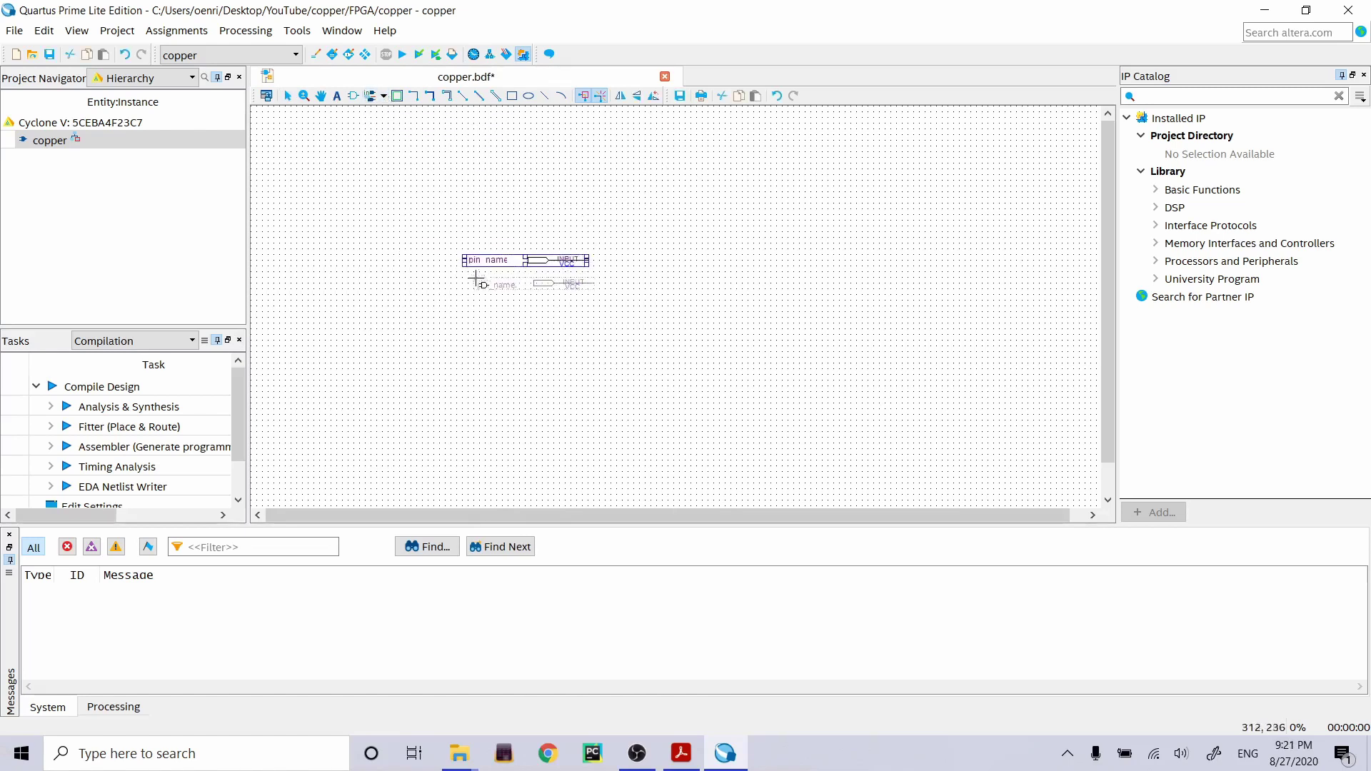
key(Escape)
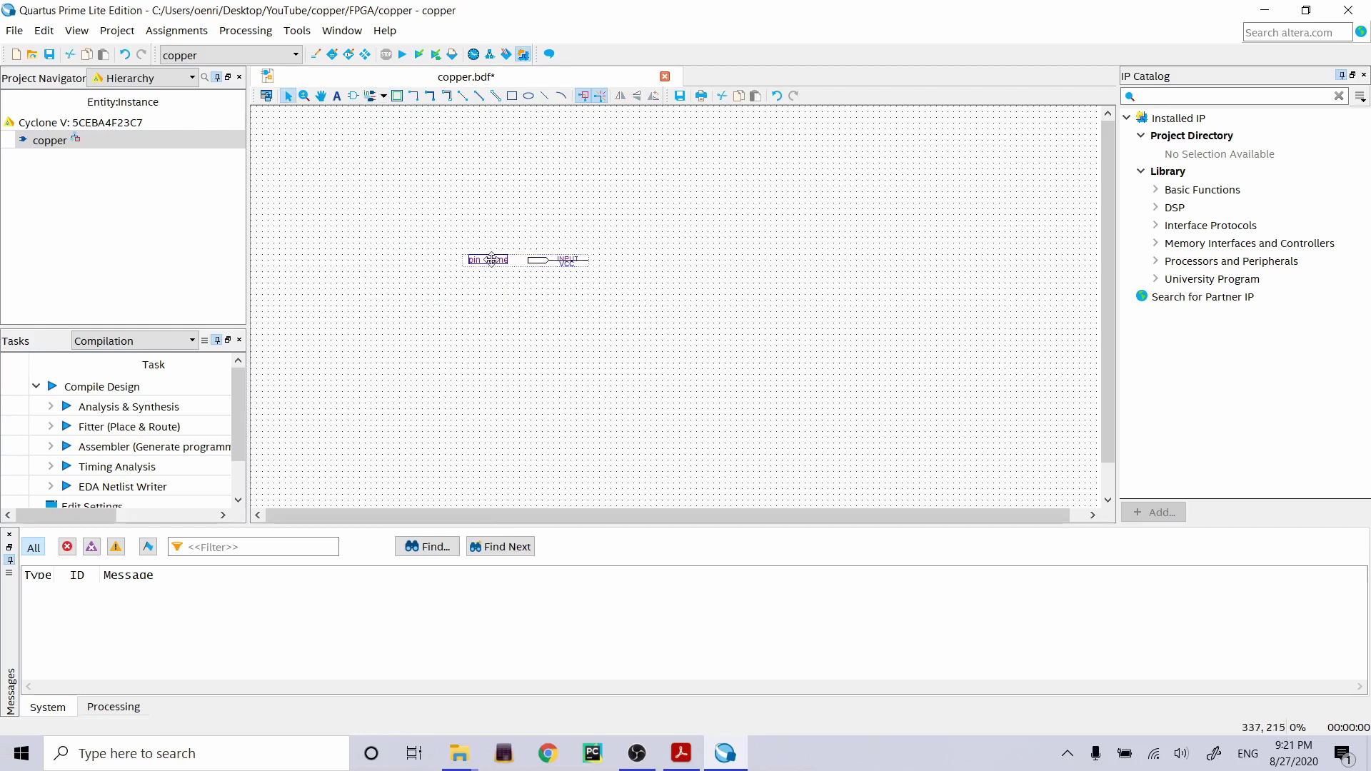
double_click(492, 260)
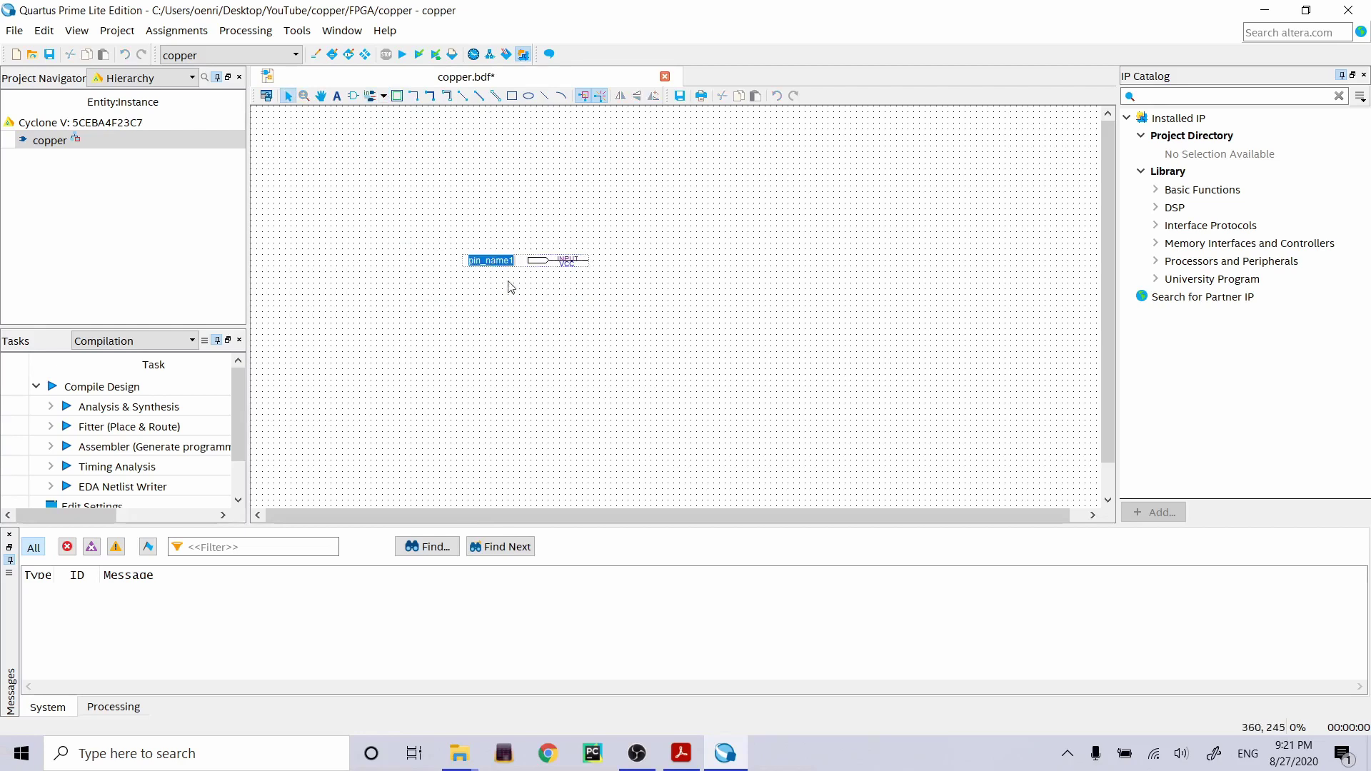
text(KEY0)
key(Return)
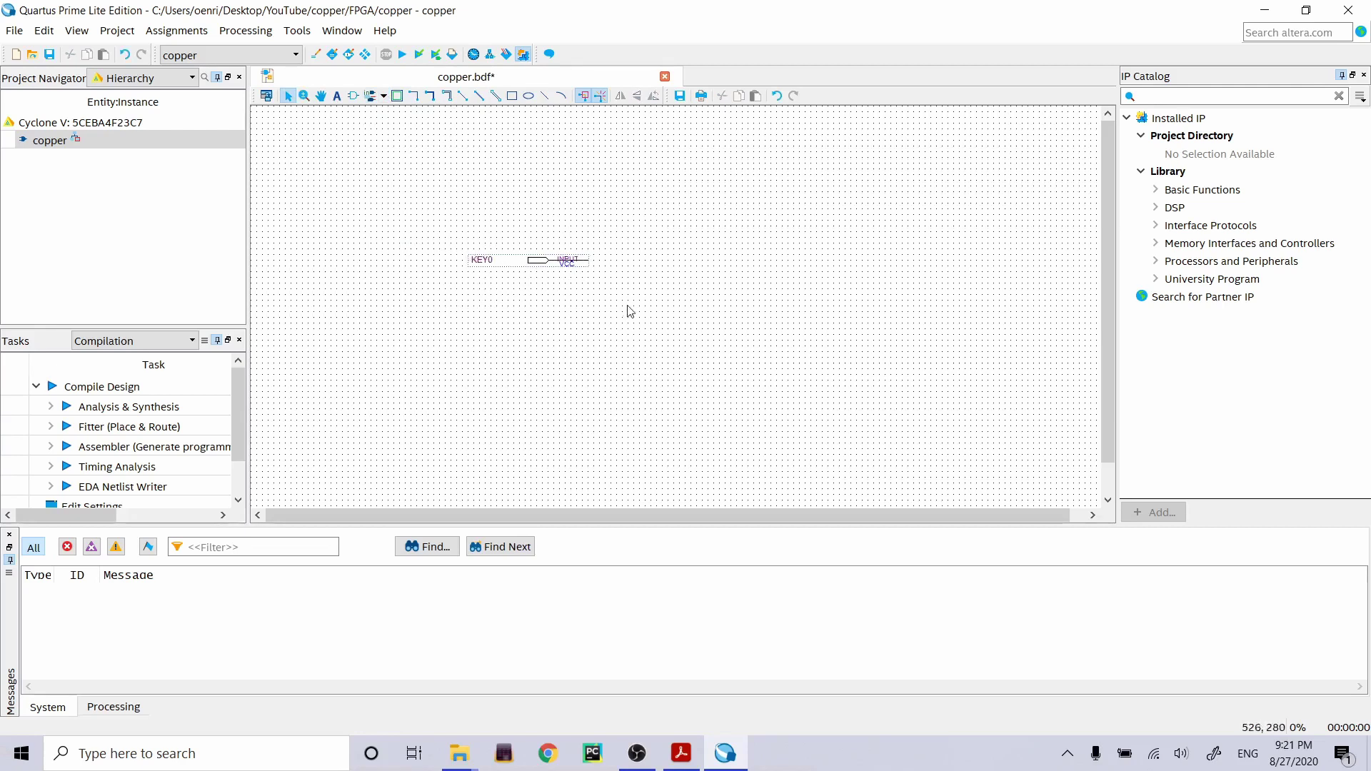
Place an output pin to the right of the KEY0 pin and name it LEDR0.
click(383, 96)
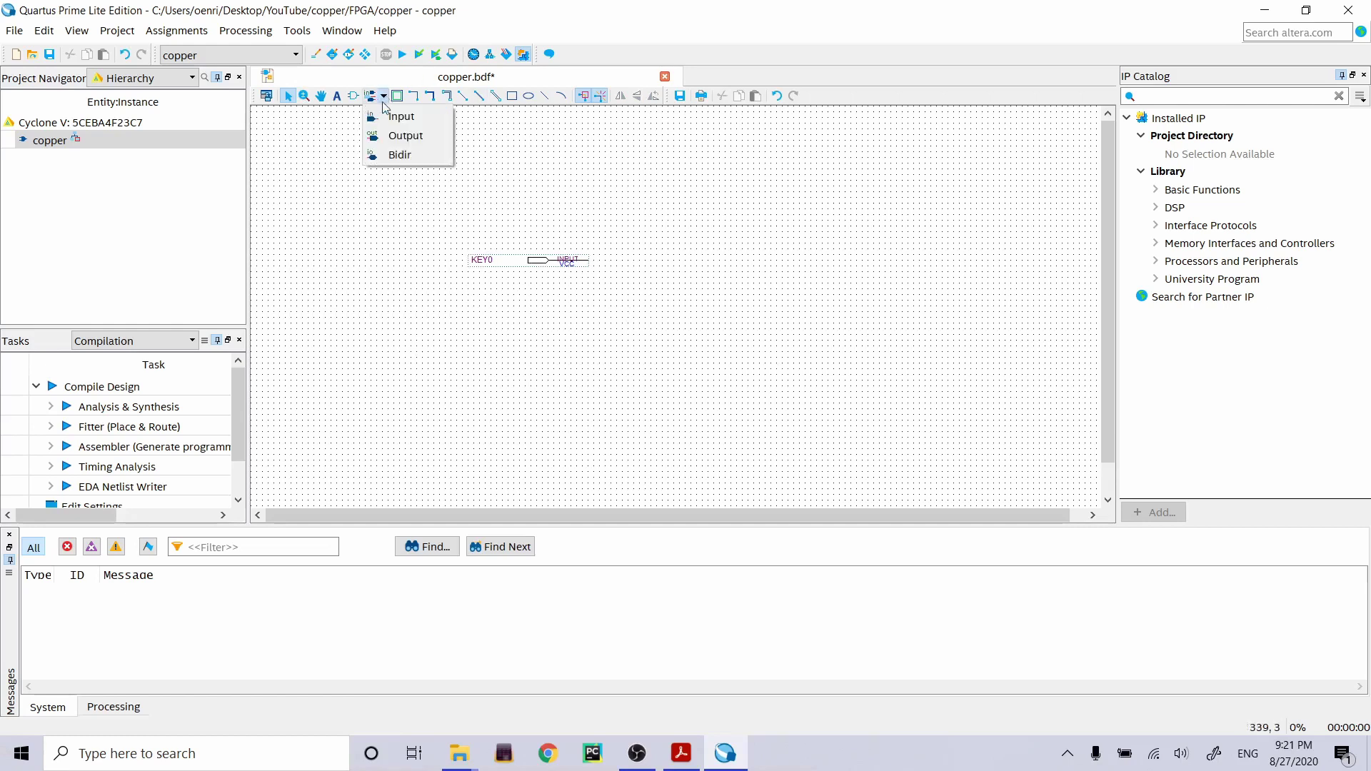
click(410, 134)
click(714, 258)
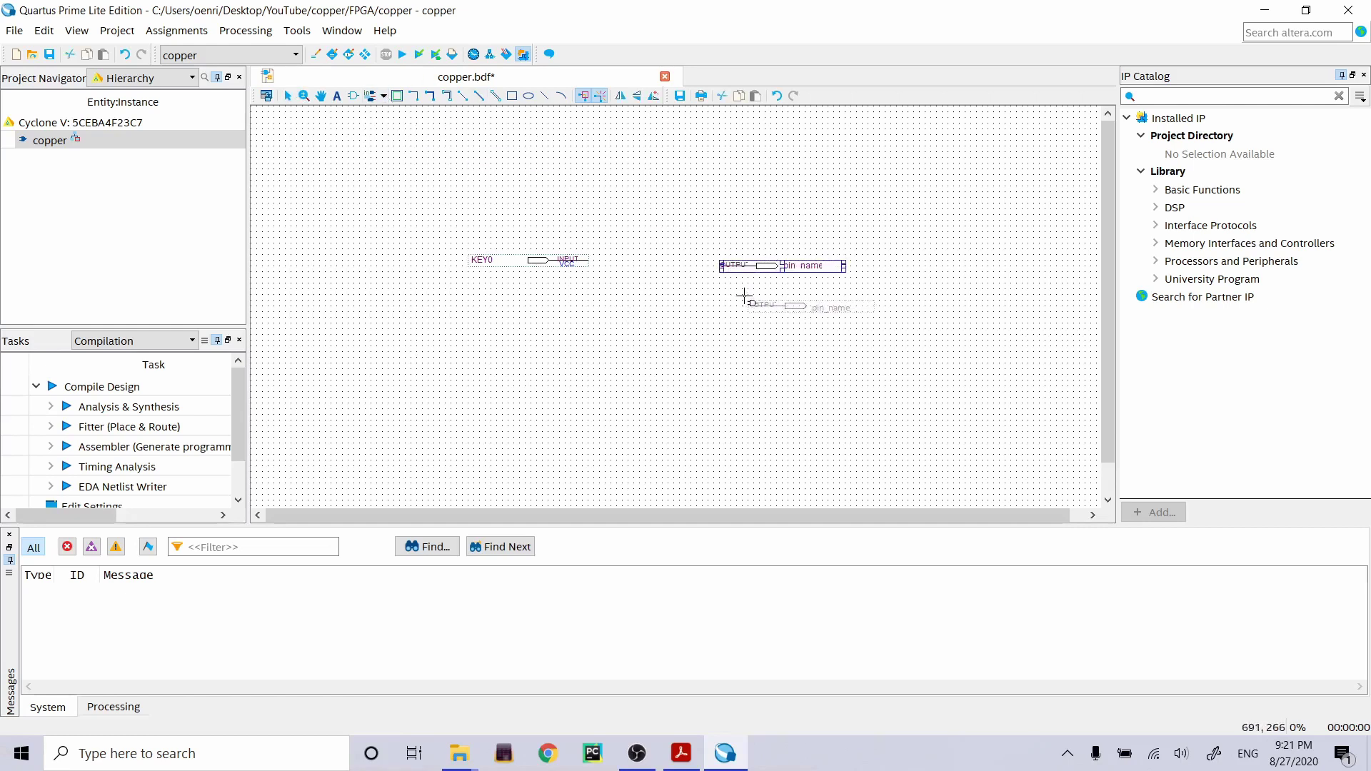
key(Escape)
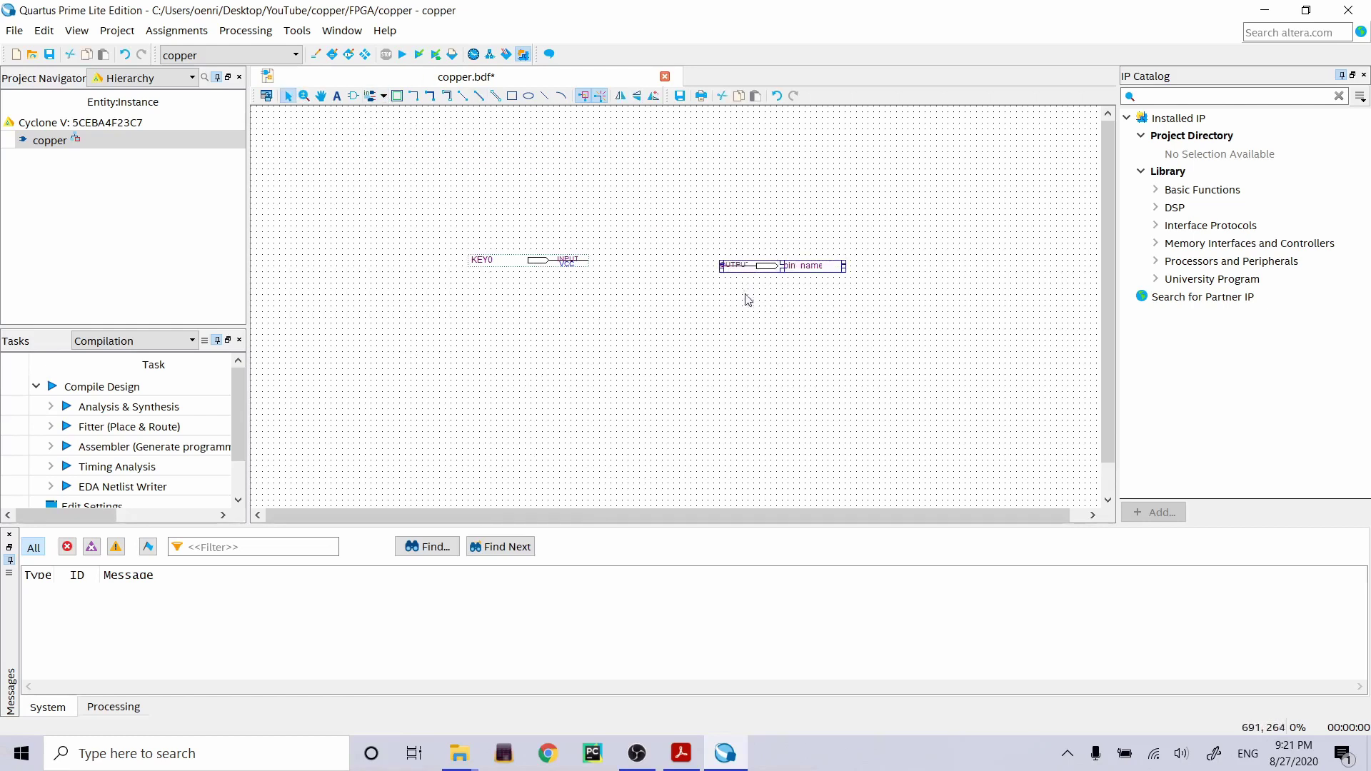
double_click(801, 266)
key(BackSpace)
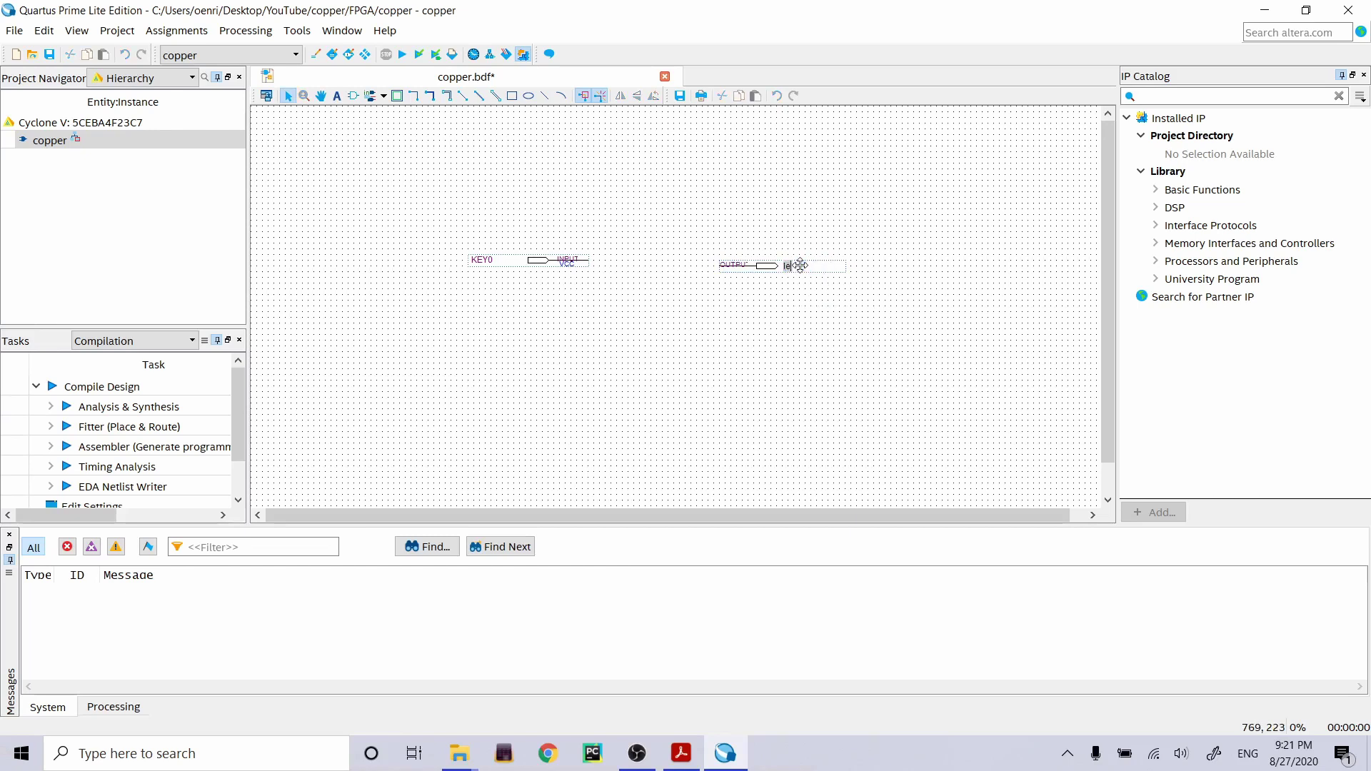
text(LEDR0)
click(770, 354)
right_click(652, 332)
click(613, 318)
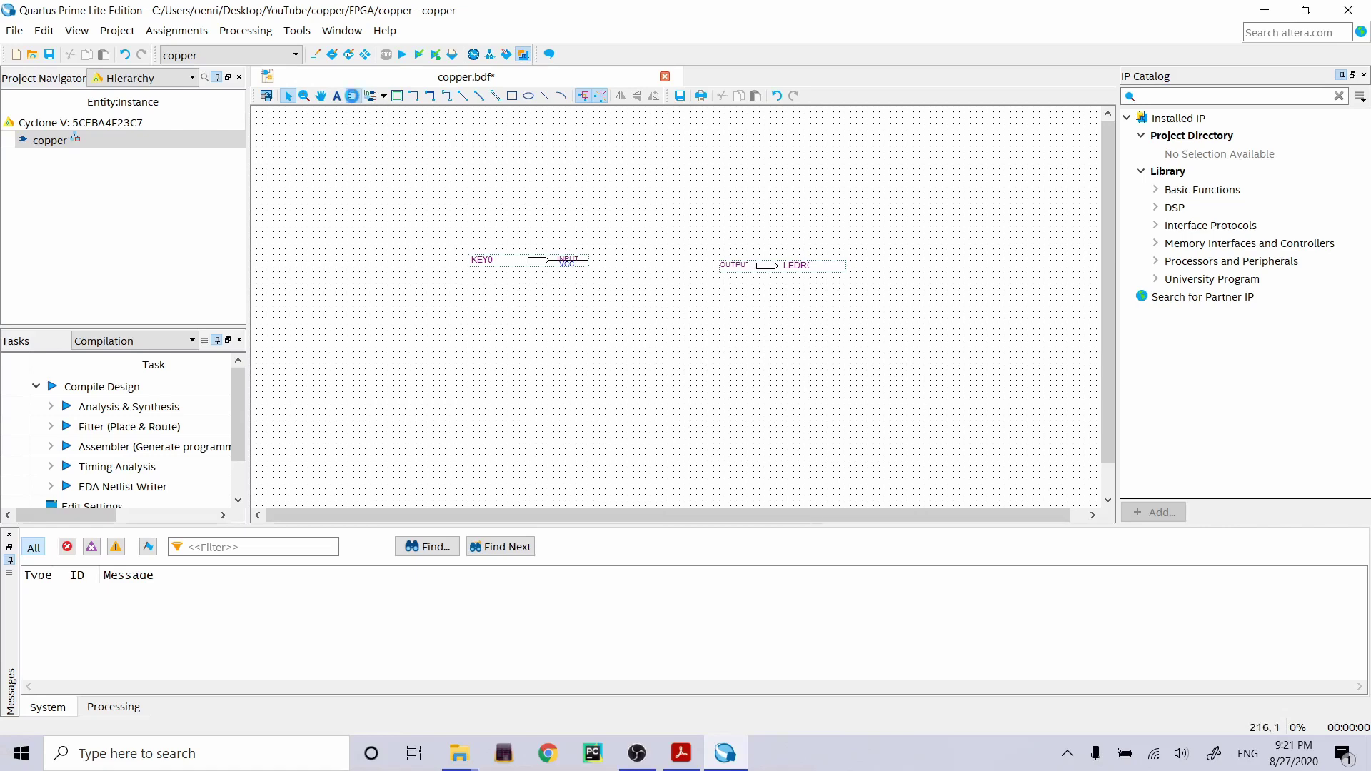
Insert one wire symbol from the primitives buffer library below and between the two pins.
click(354, 97)
click(373, 308)
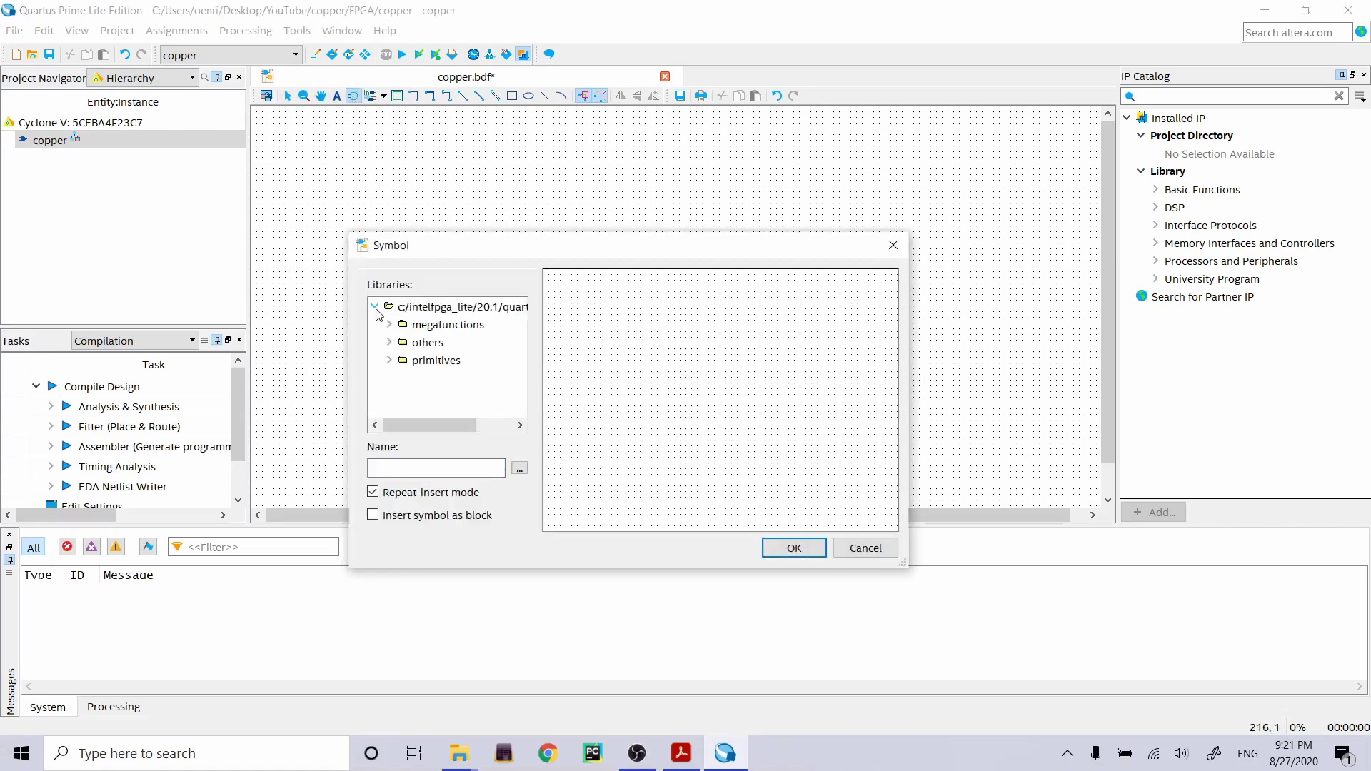
click(390, 361)
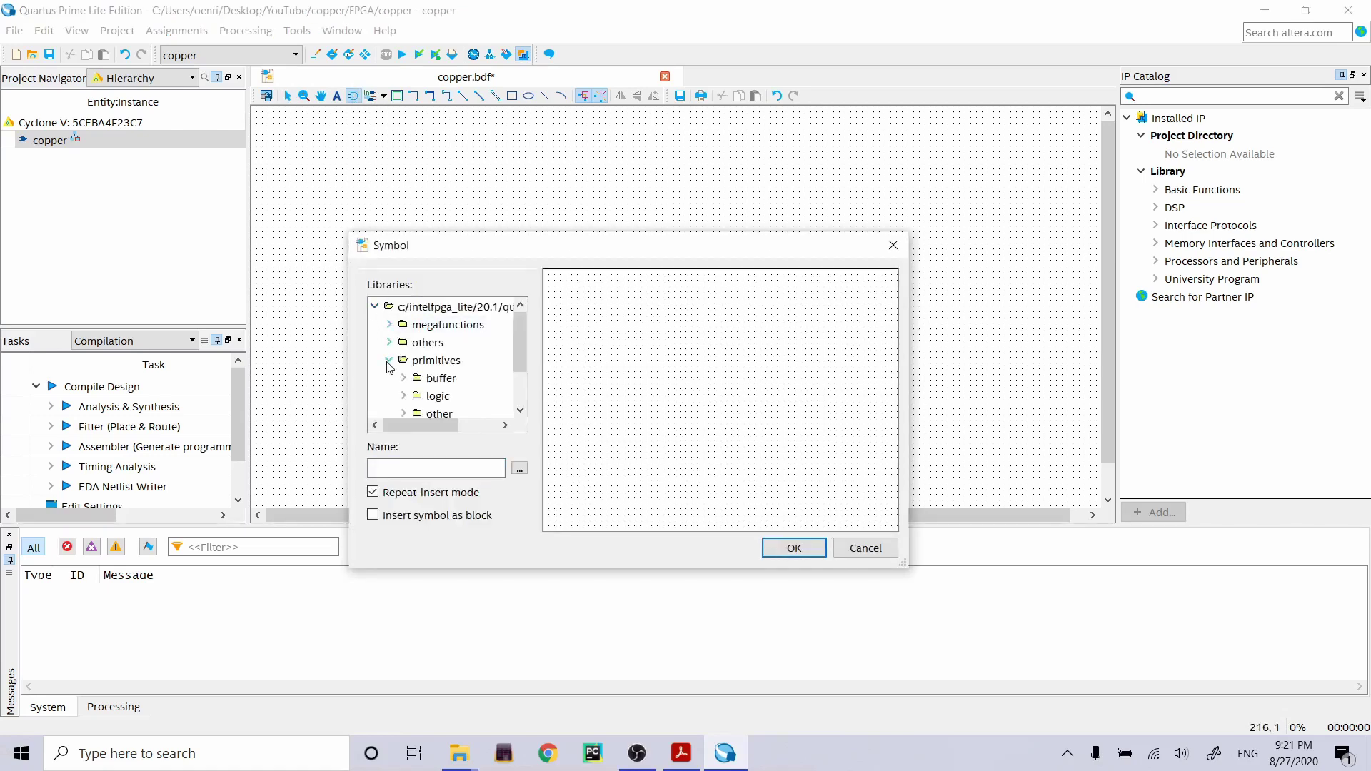
scroll(389, 367, down, 1)
click(404, 325)
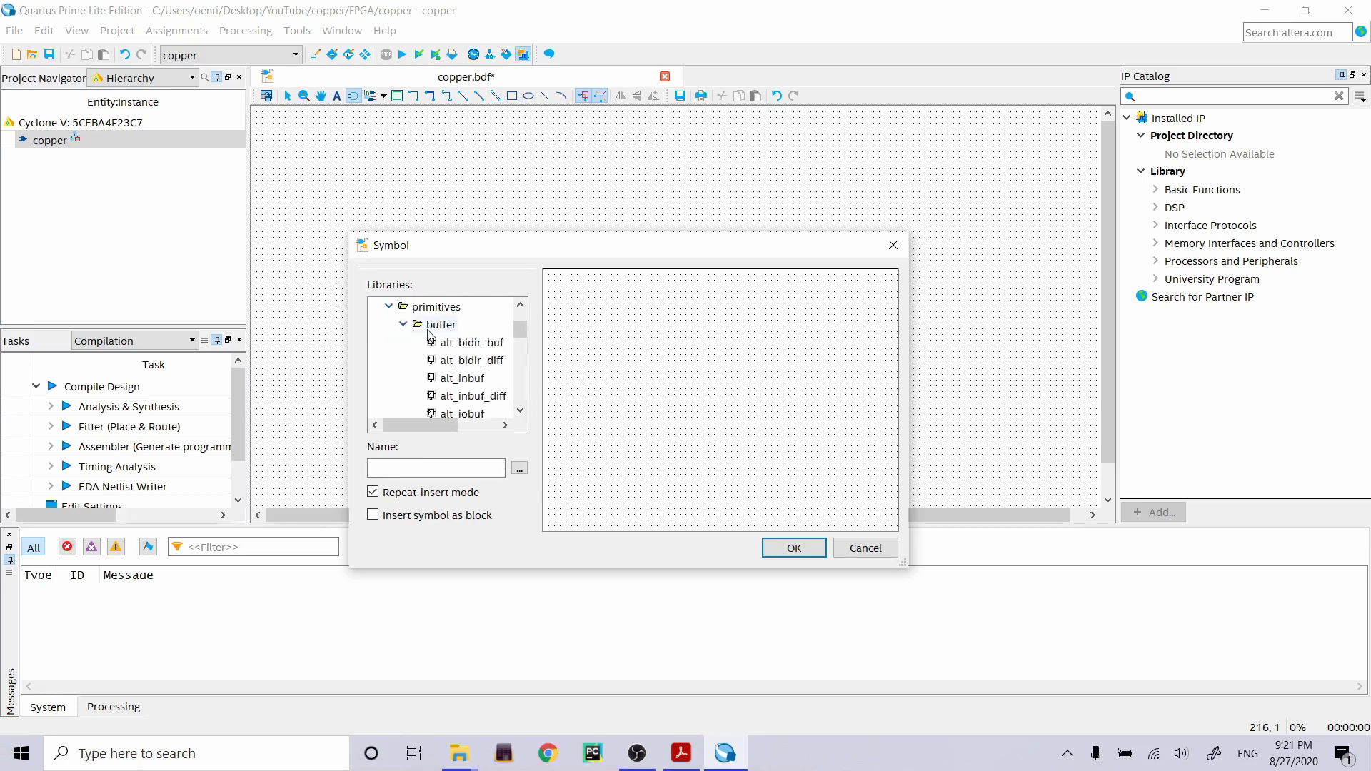
scroll(443, 336, down, 6)
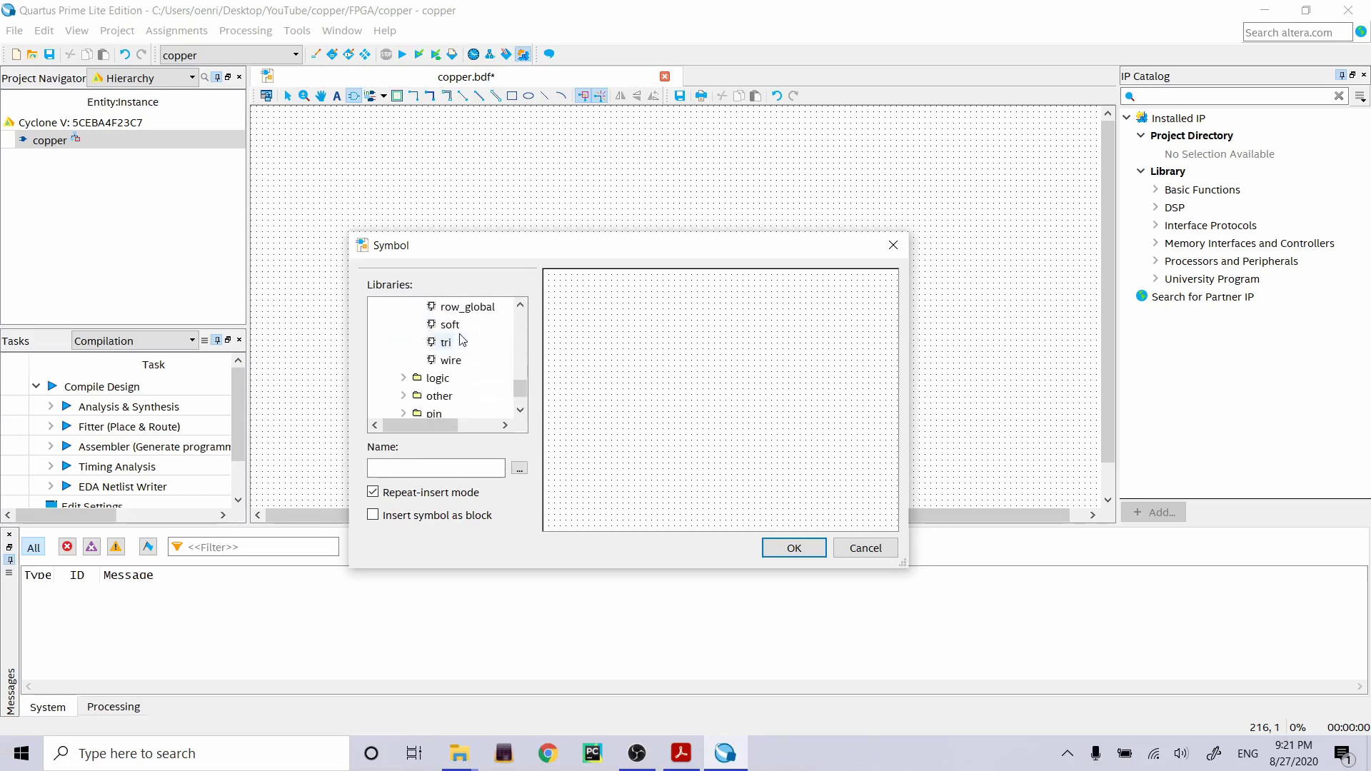
click(451, 360)
click(792, 547)
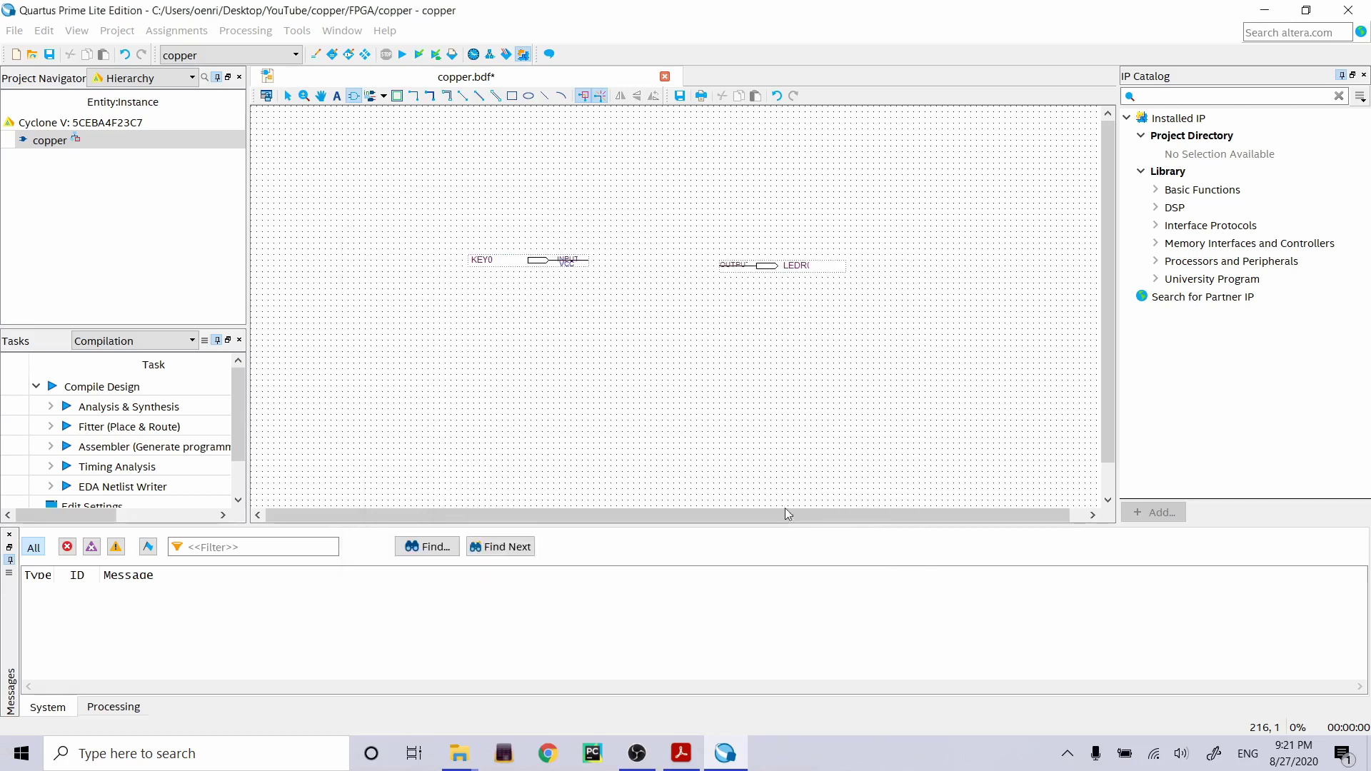
click(637, 339)
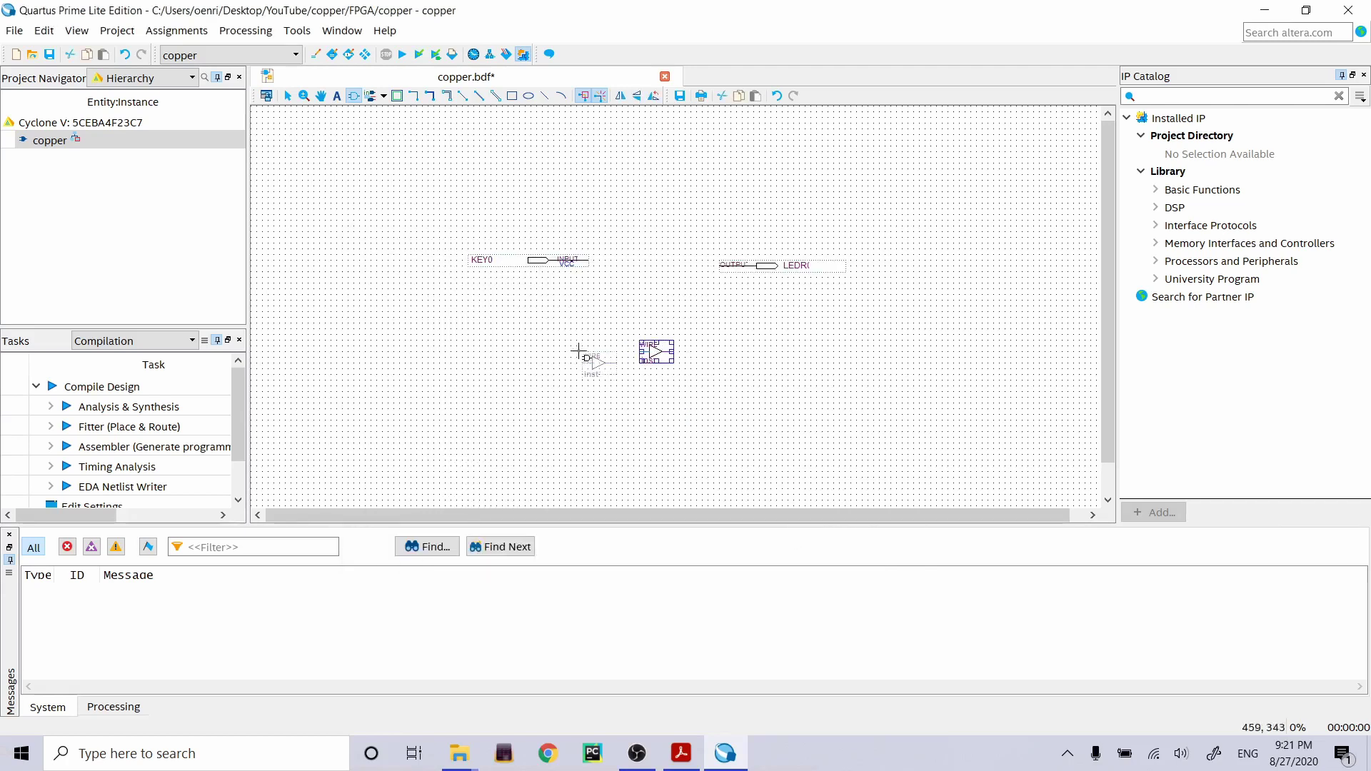
key(Escape)
Draw a horizontal node line out of the wire symbol's input and another out of its output.
click(415, 96)
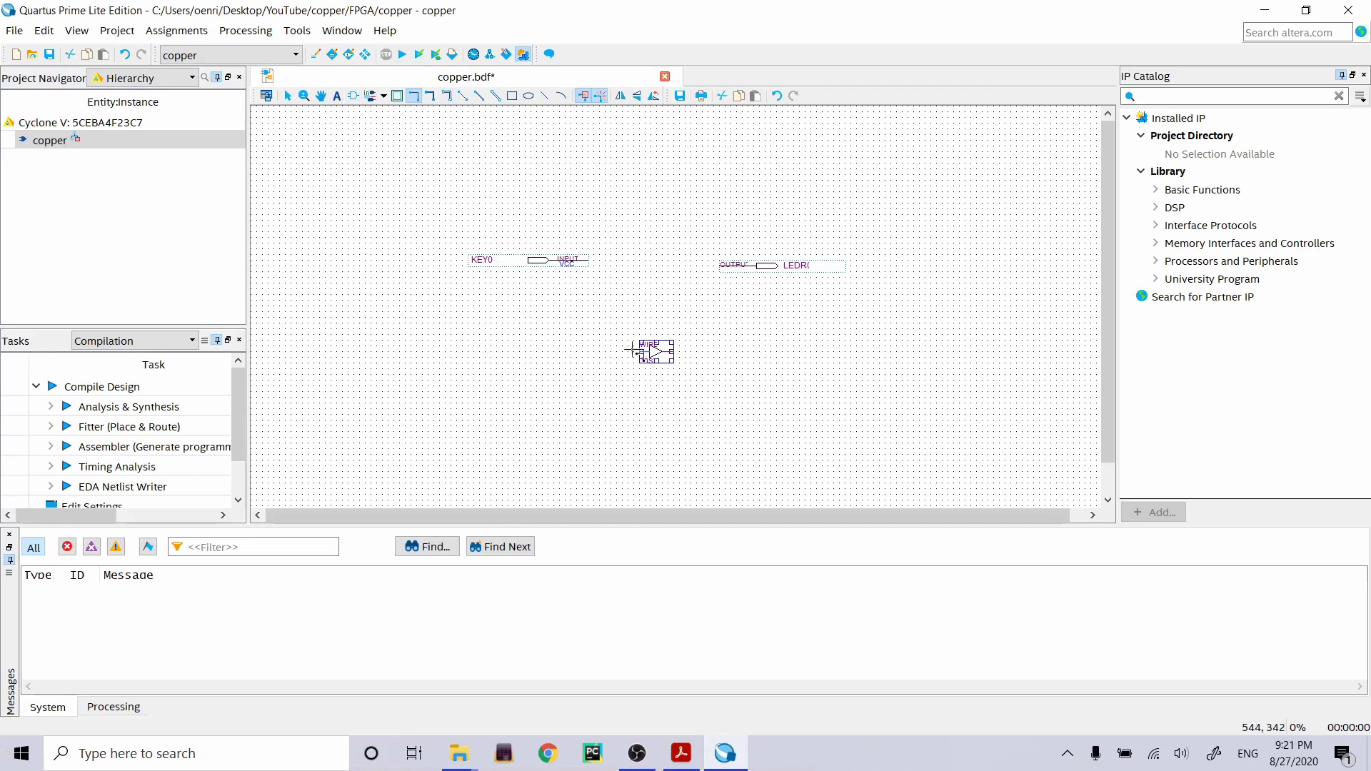
drag(633, 351, 559, 351)
drag(676, 352, 731, 352)
key(Escape)
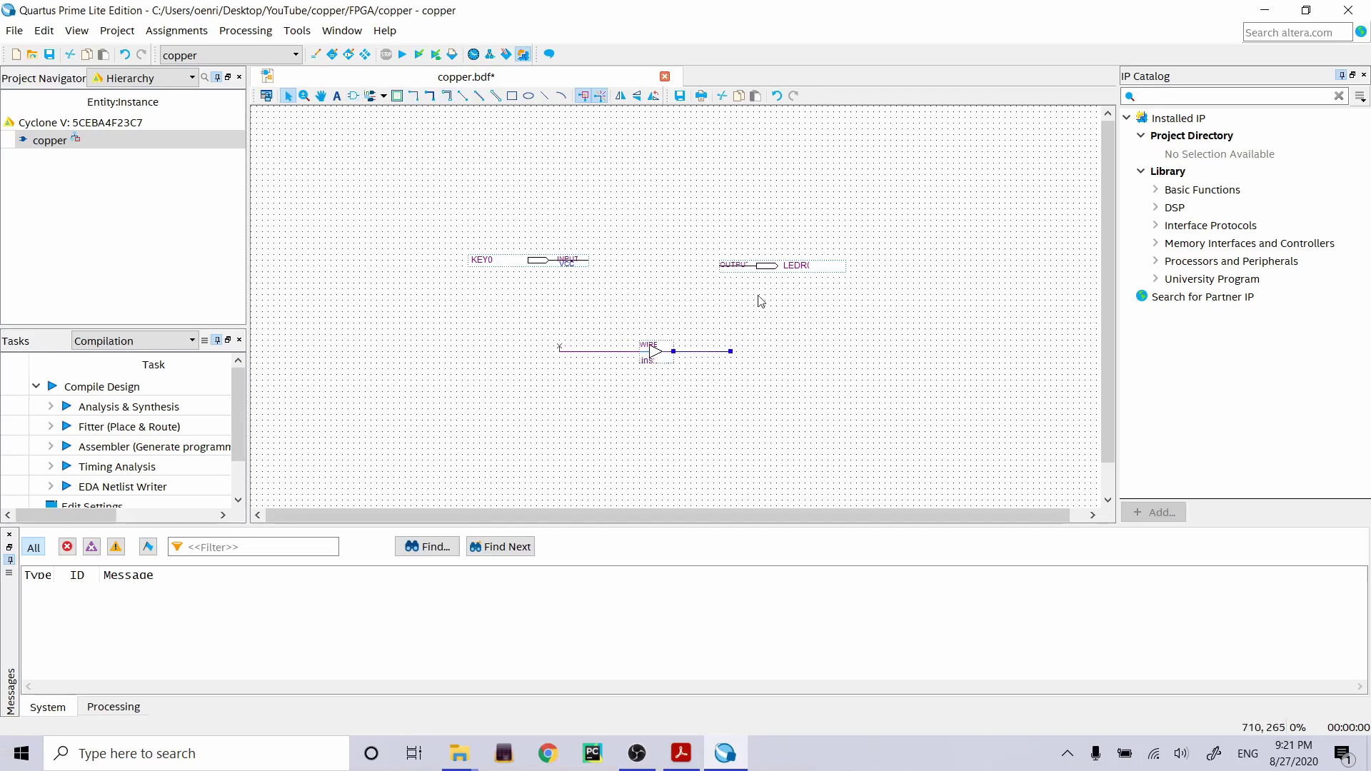
Name the node line on the wire symbol's input side KEY0.
ctrl+scroll(587, 360, up, 2)
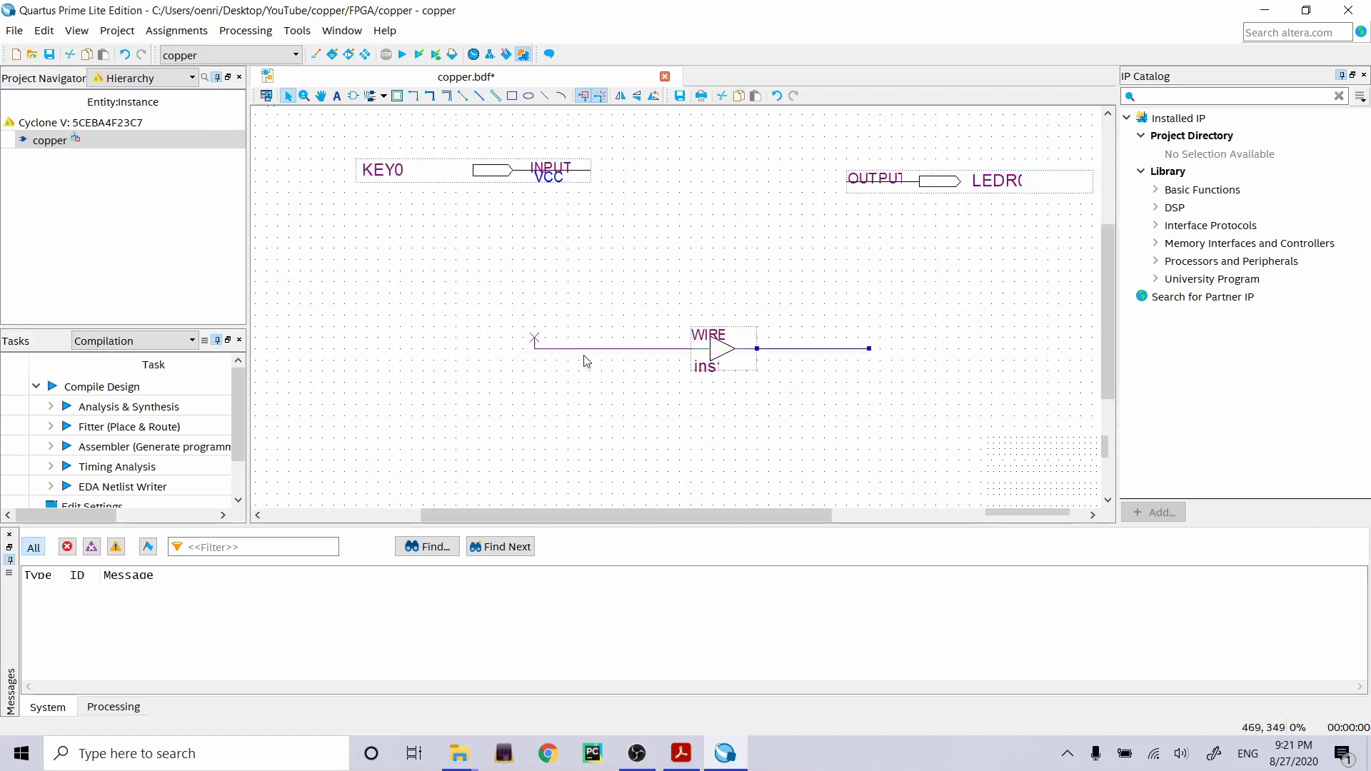
click(536, 340)
click(579, 348)
text(k)
key(BackSpace)
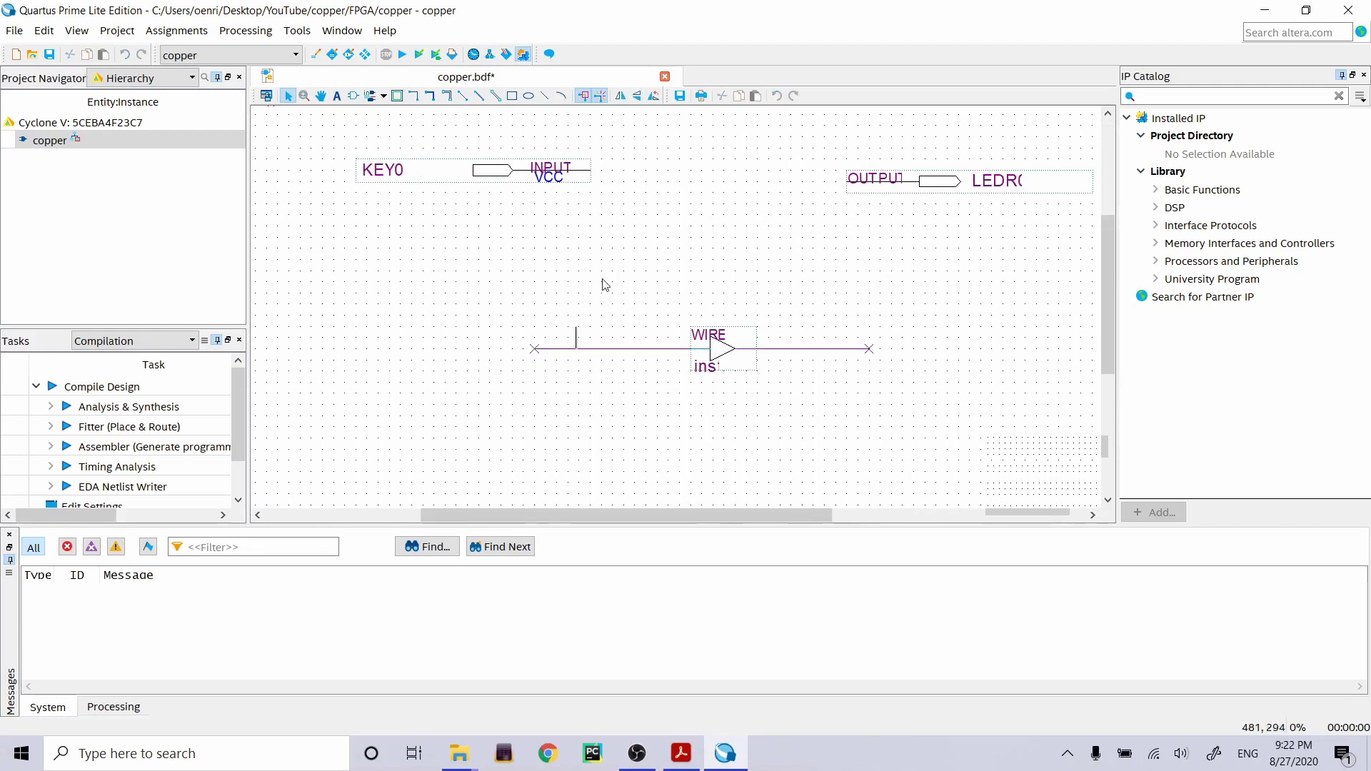
text(KEY0)
click(605, 284)
Name the node line on the wire symbol's output side LEDR0.
click(828, 349)
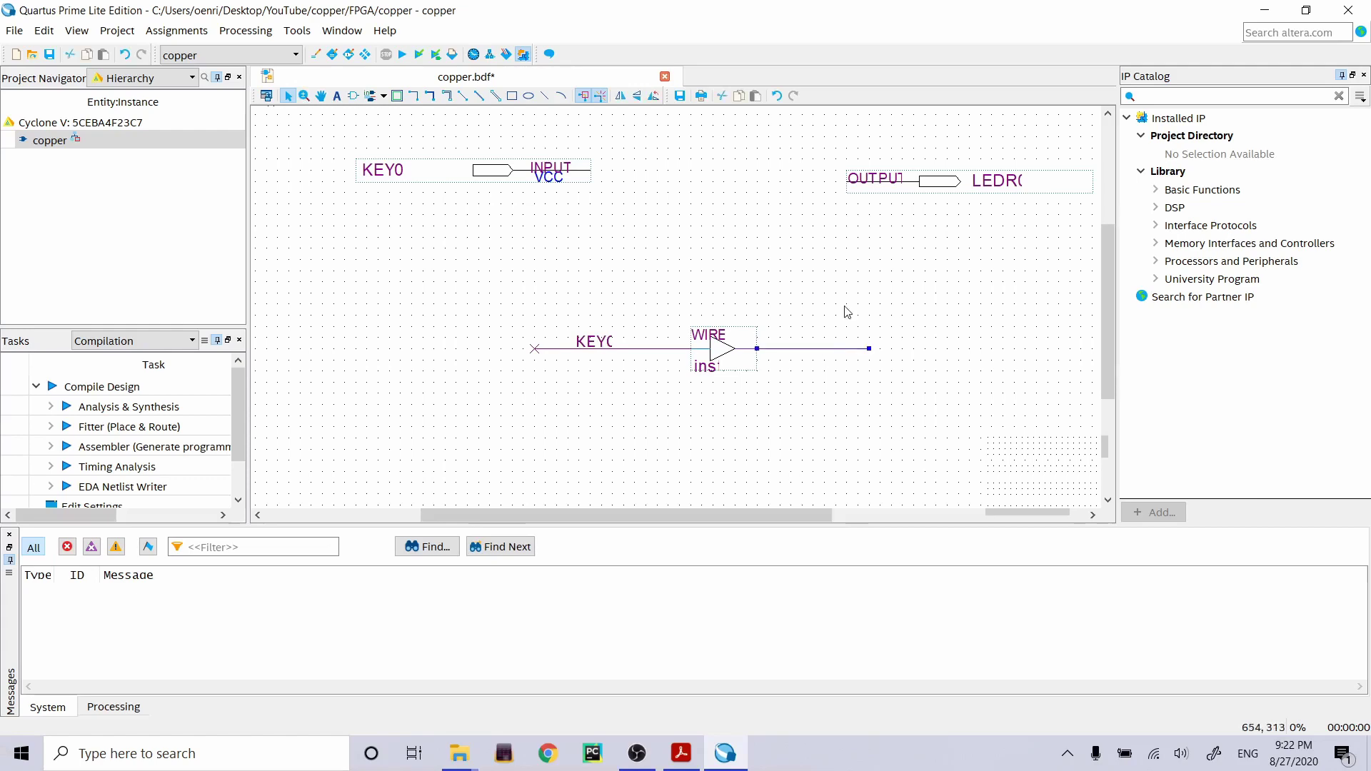
text(LEDR0)
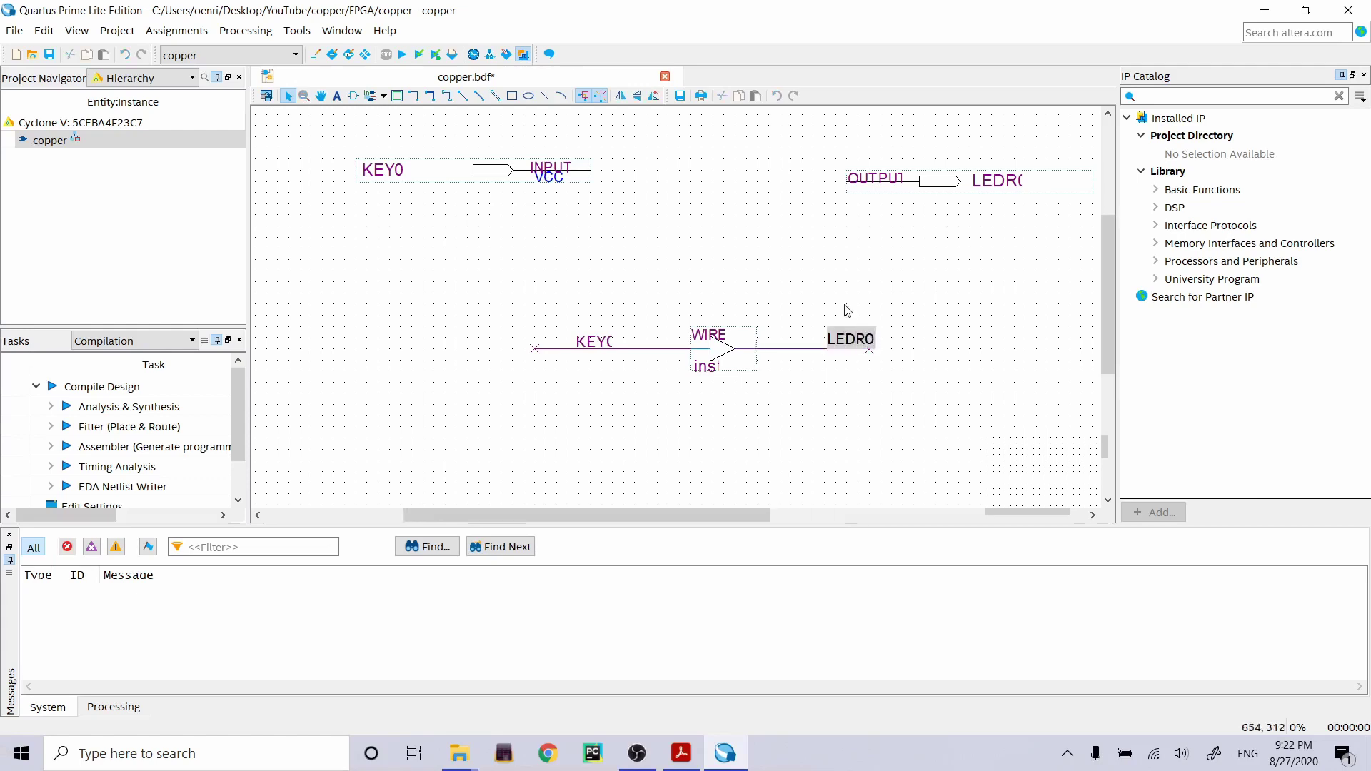
click(848, 310)
Save the copper.bdf schematic and run a full compilation of the design.
ctrl+scroll(829, 271, down, 2)
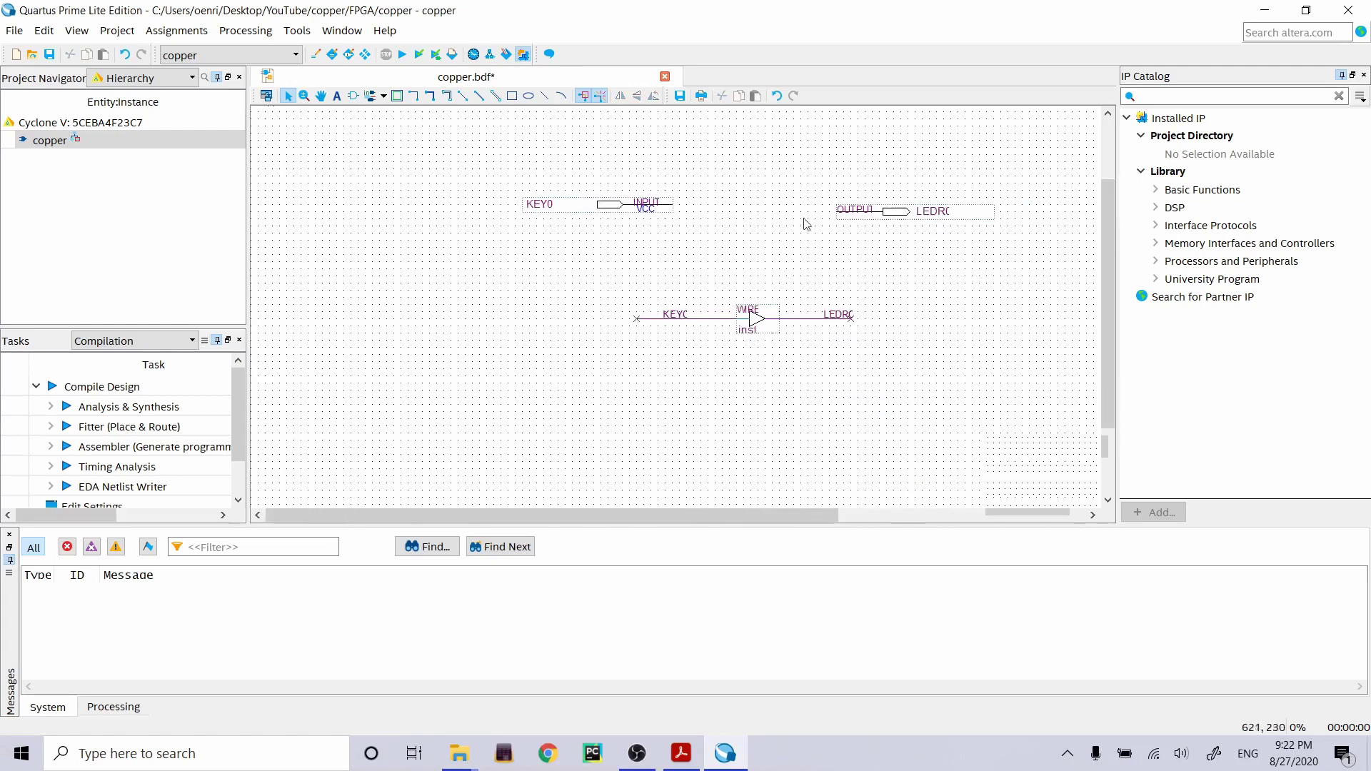
click(50, 54)
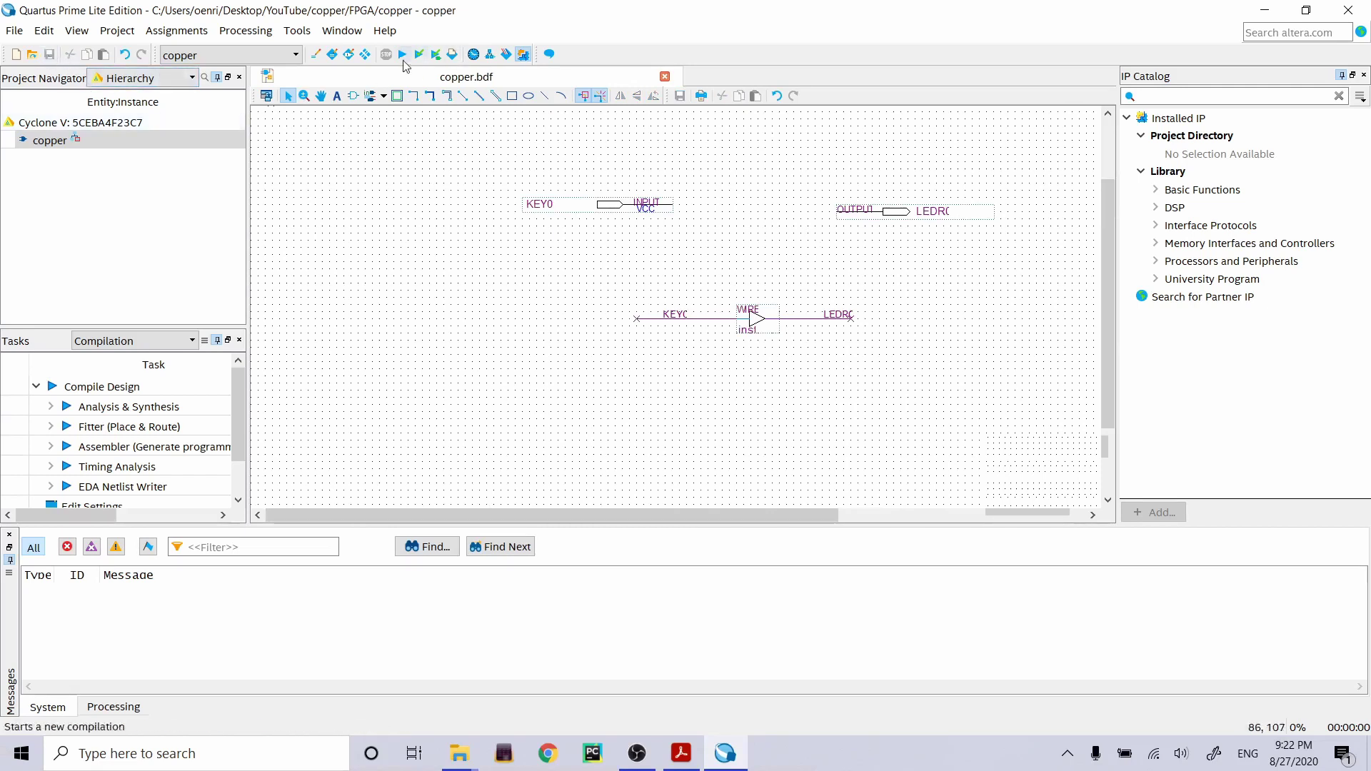
click(400, 55)
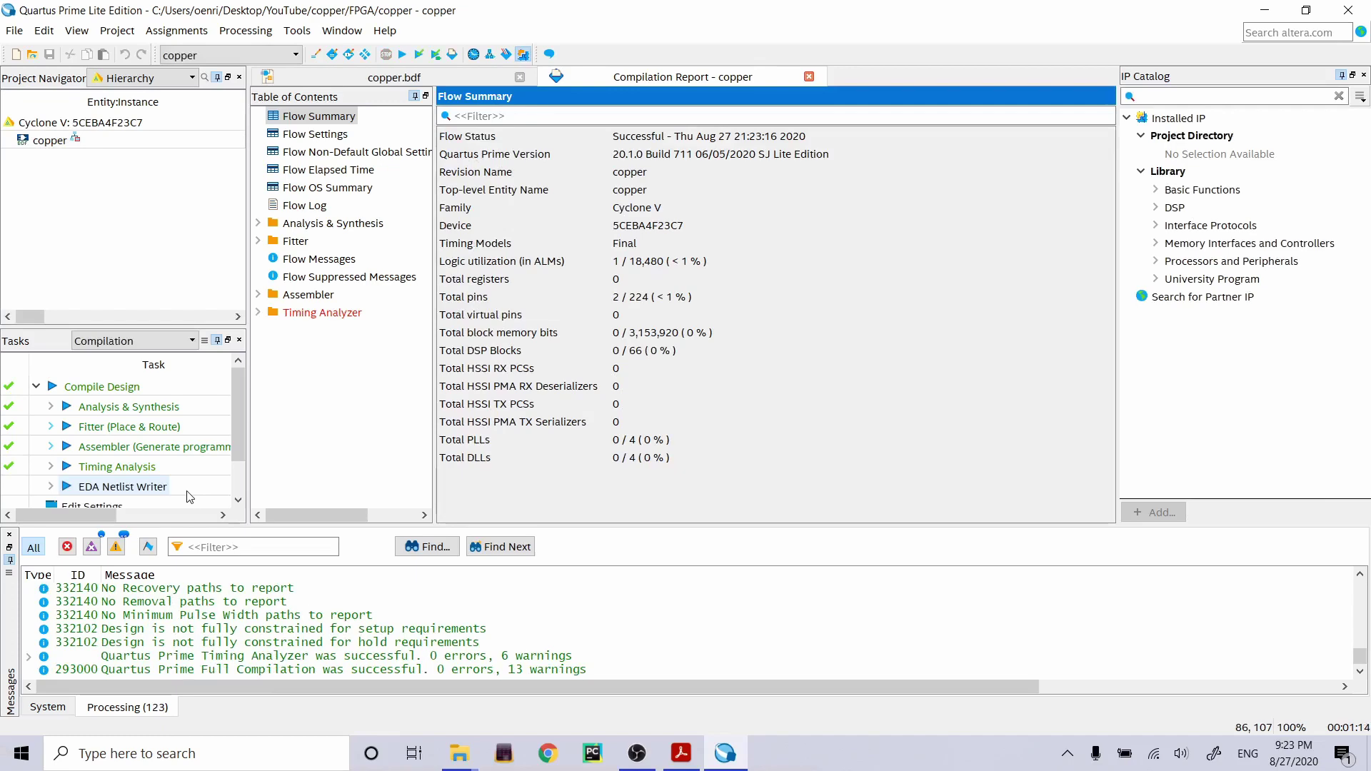
Open the Programmer for the compiled copper design.
click(297, 31)
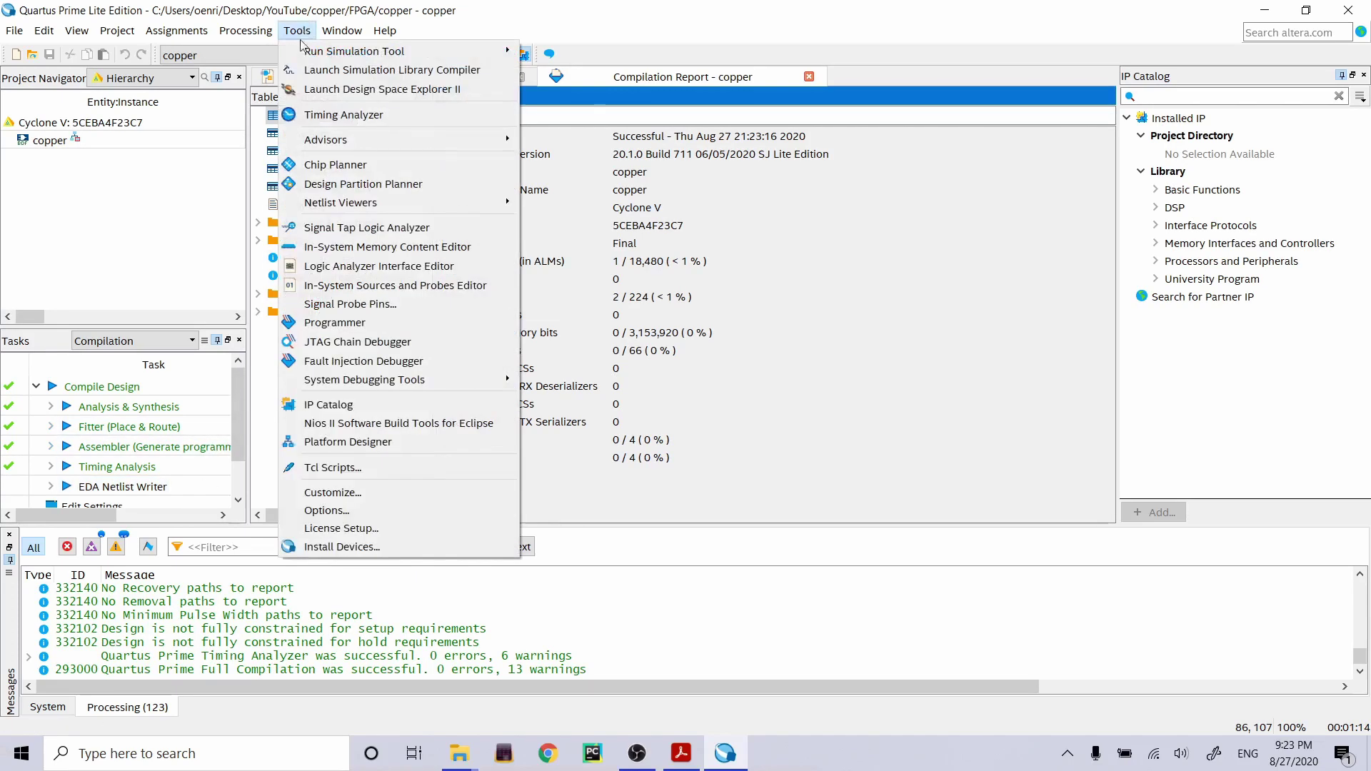
click(348, 324)
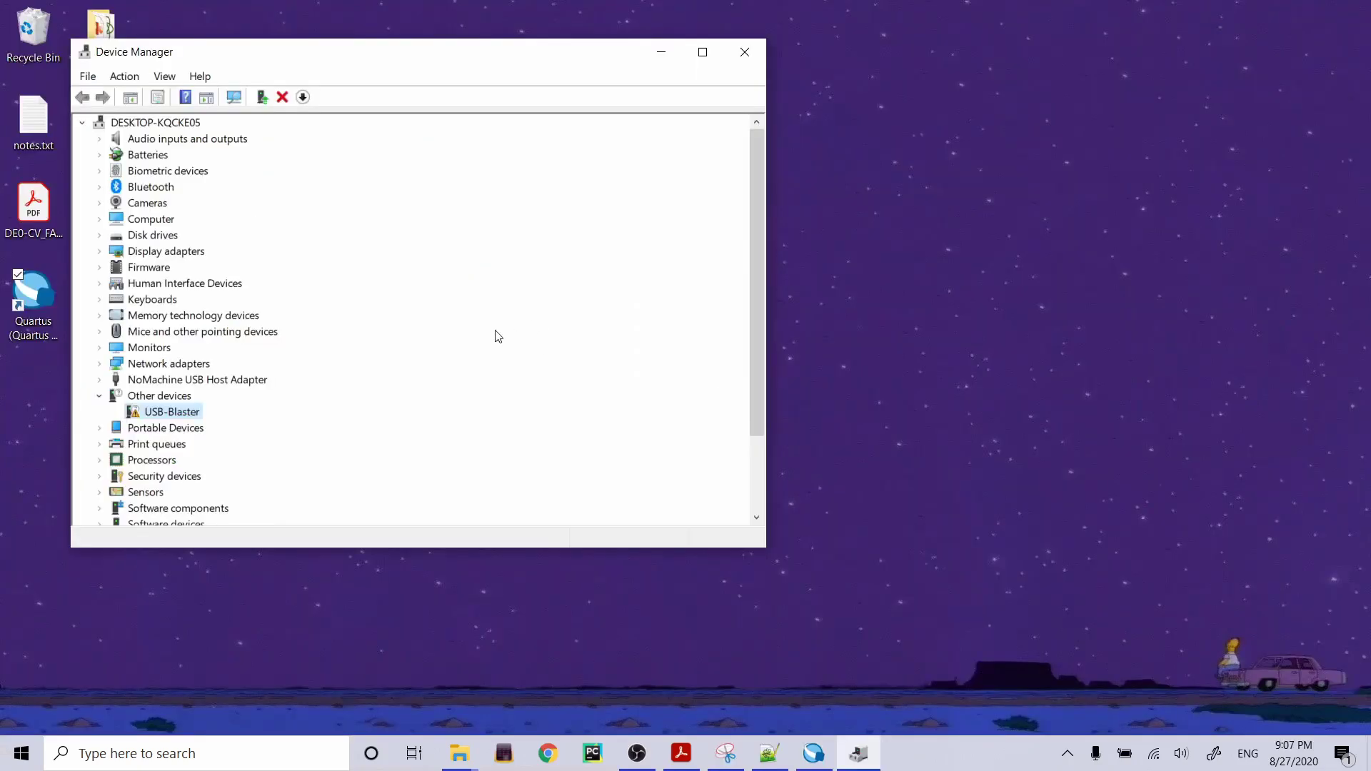
In Device Manager, start a driver update for the USB-Blaster device from its properties, choosing to browse the computer for driver software.
right_click(185, 417)
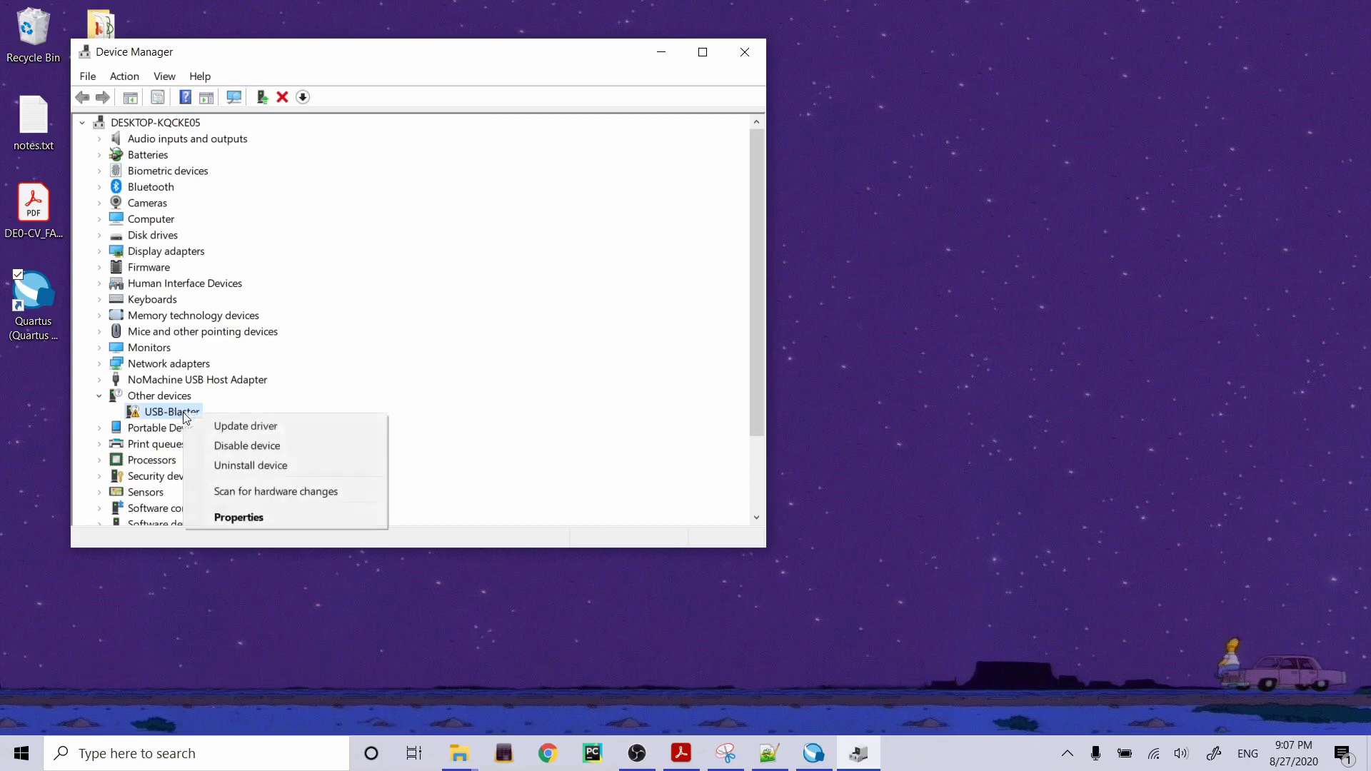
click(256, 514)
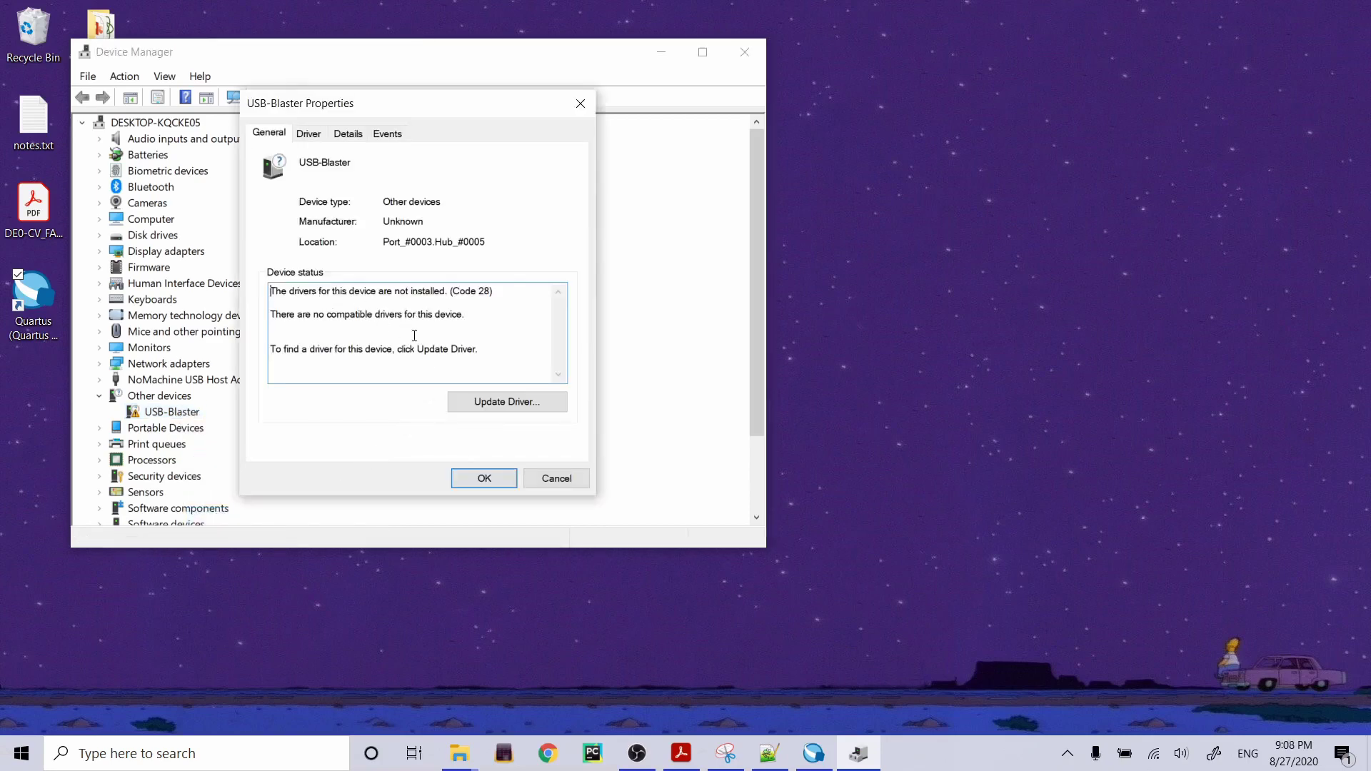
click(480, 402)
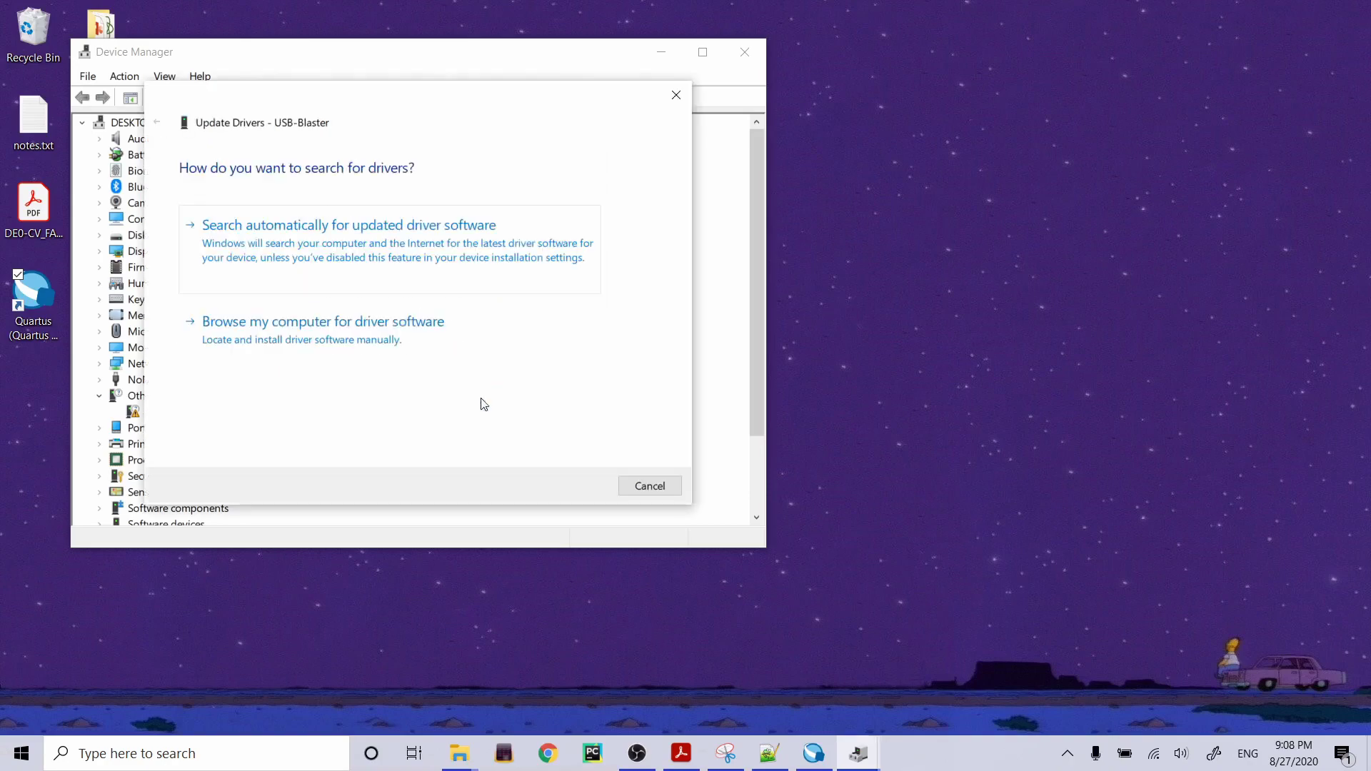
click(371, 330)
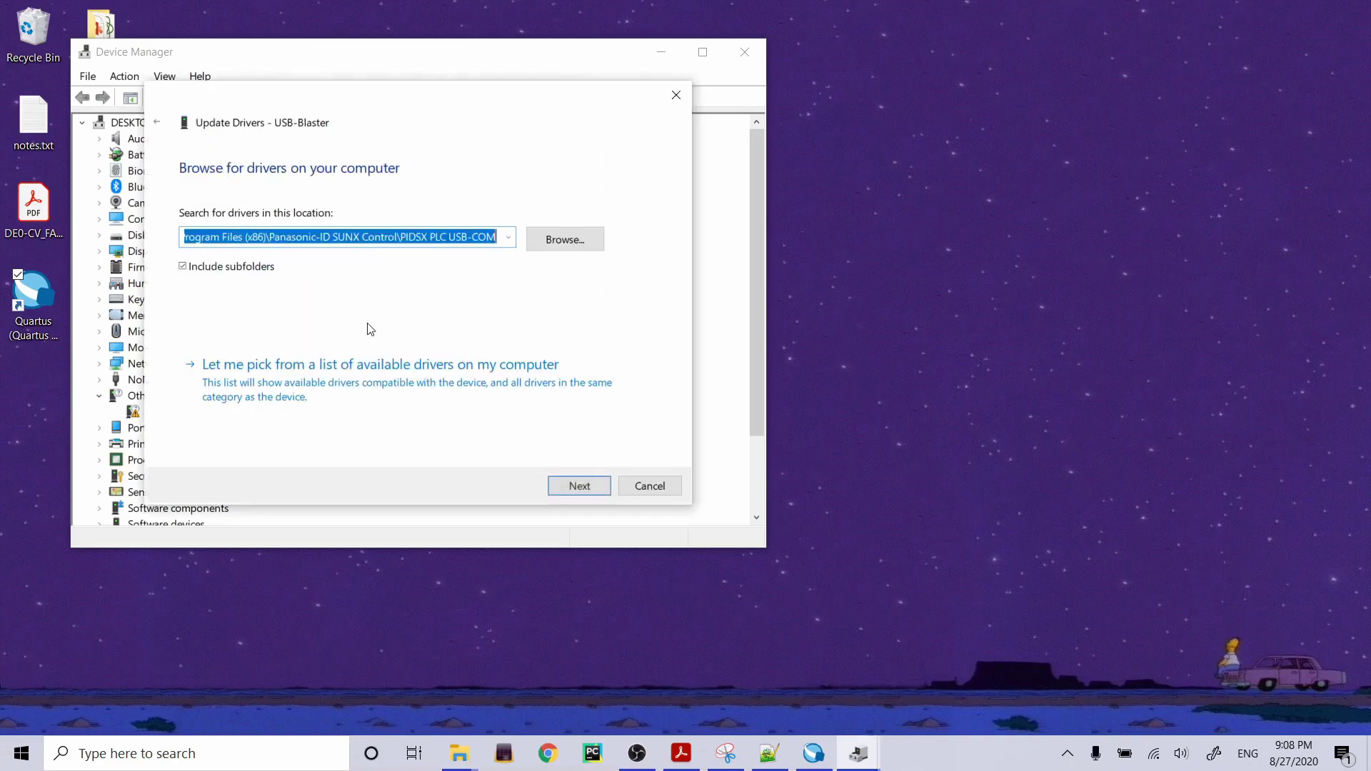
Set the USB-Blaster driver search location to C:\intelFPGA_lite\20.1, including subfolders, and proceed with the driver installation.
click(571, 241)
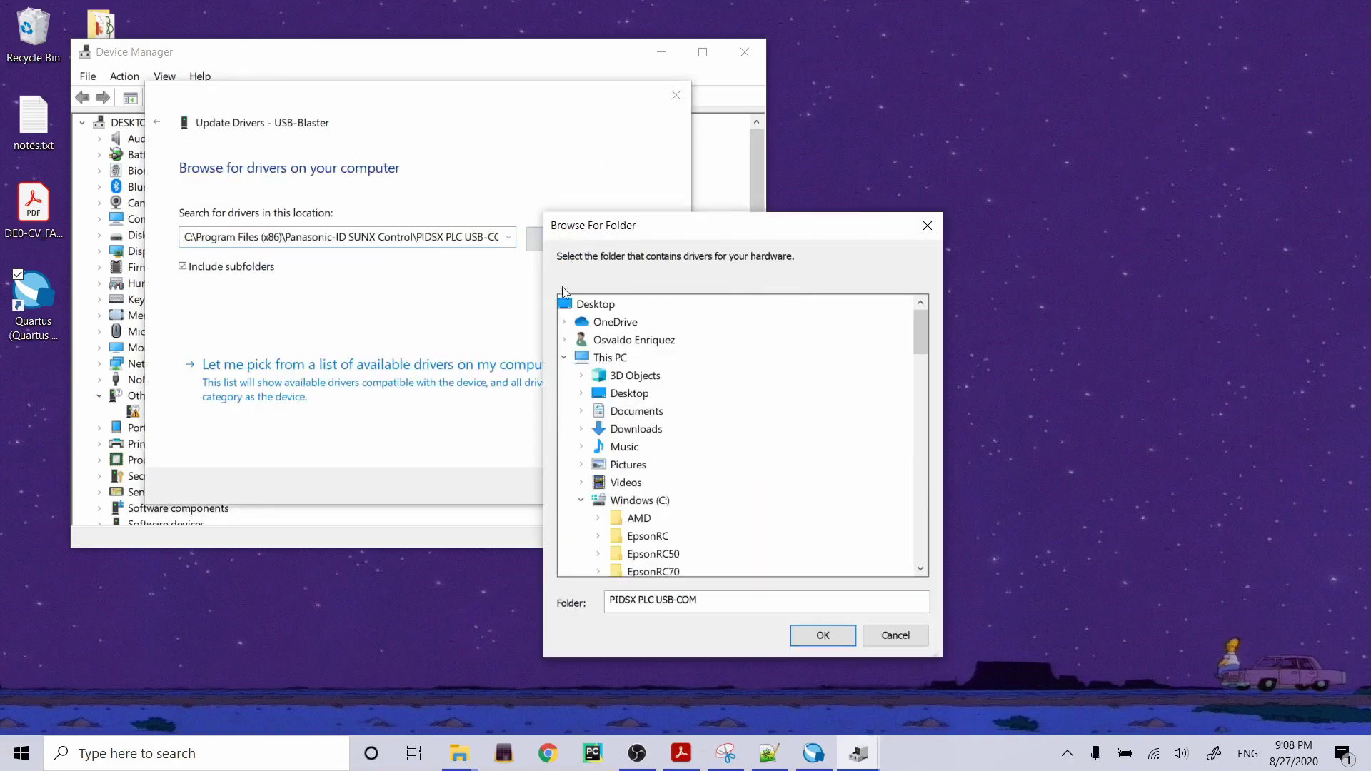
scroll(580, 504, down, 1)
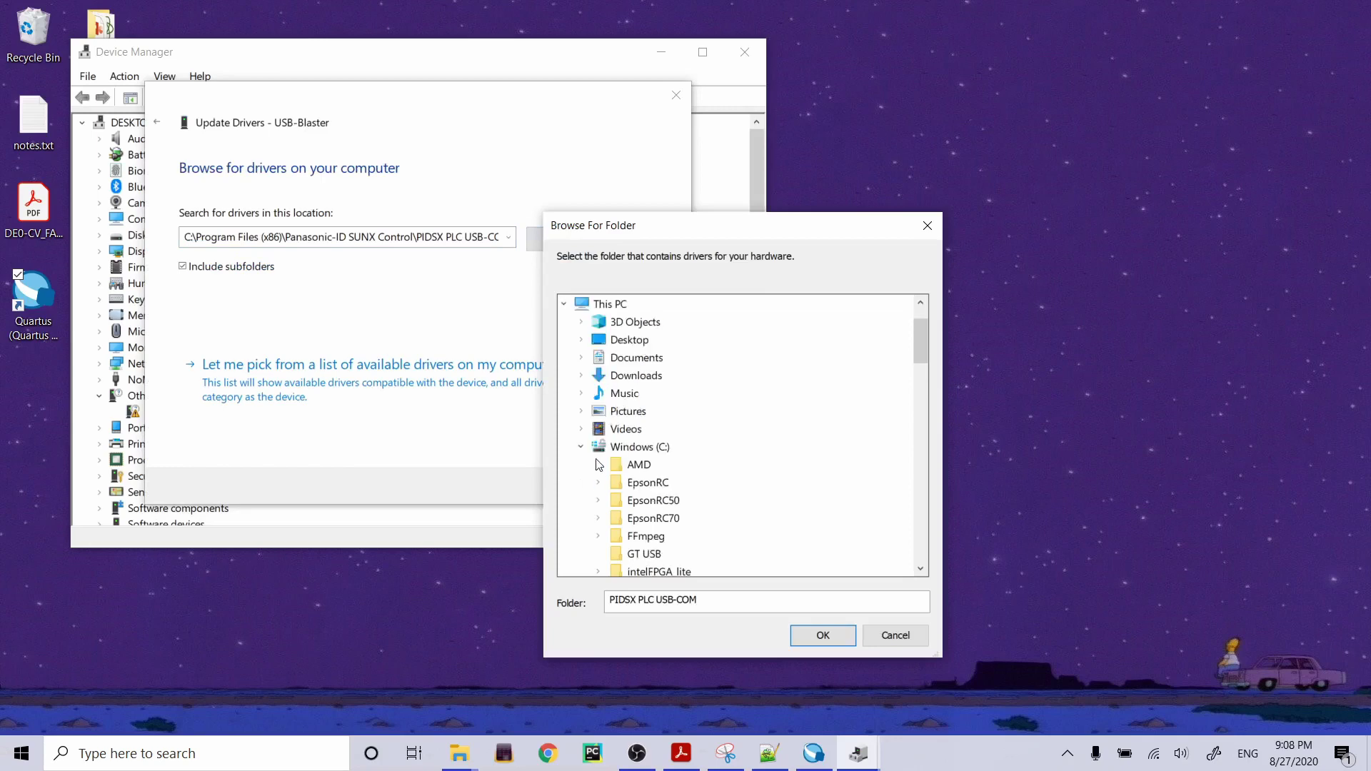
scroll(600, 465, down, 2)
click(599, 466)
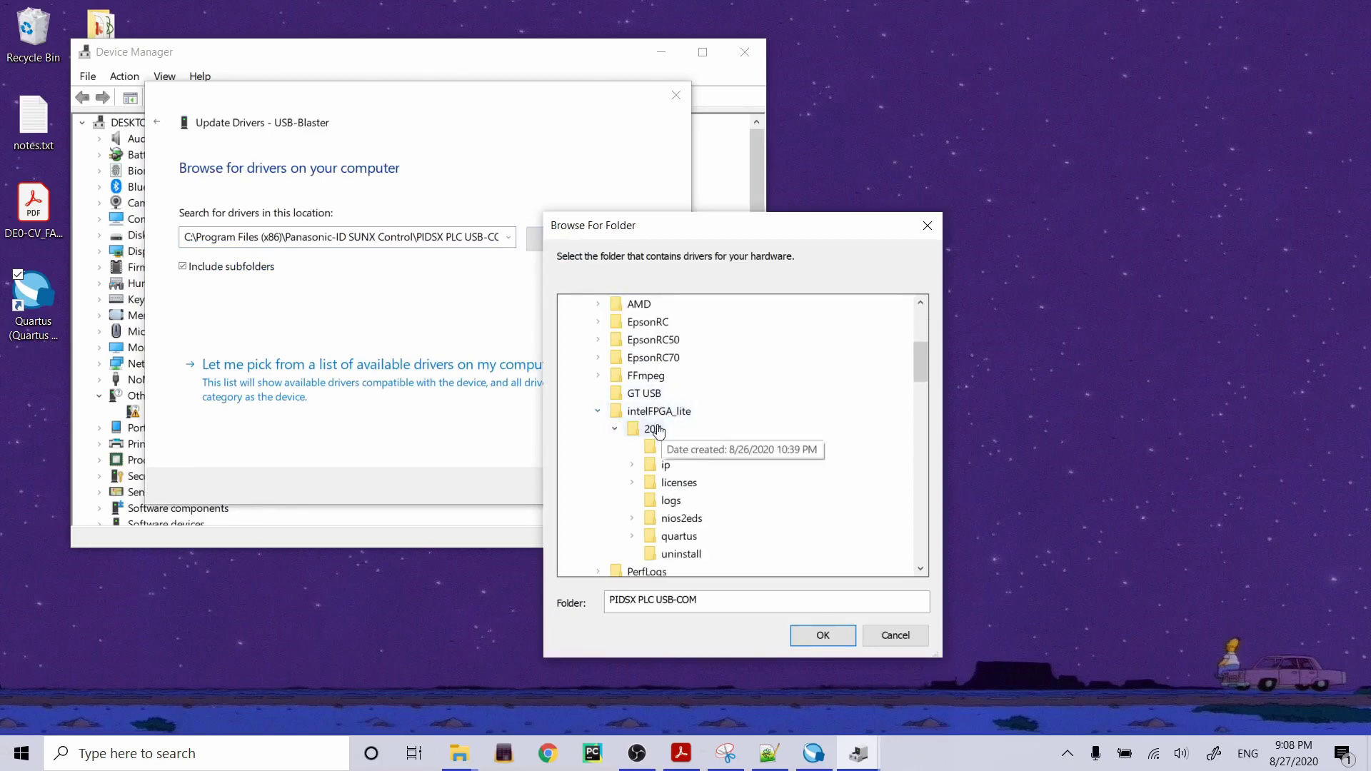
scroll(657, 429, up, 1)
click(652, 483)
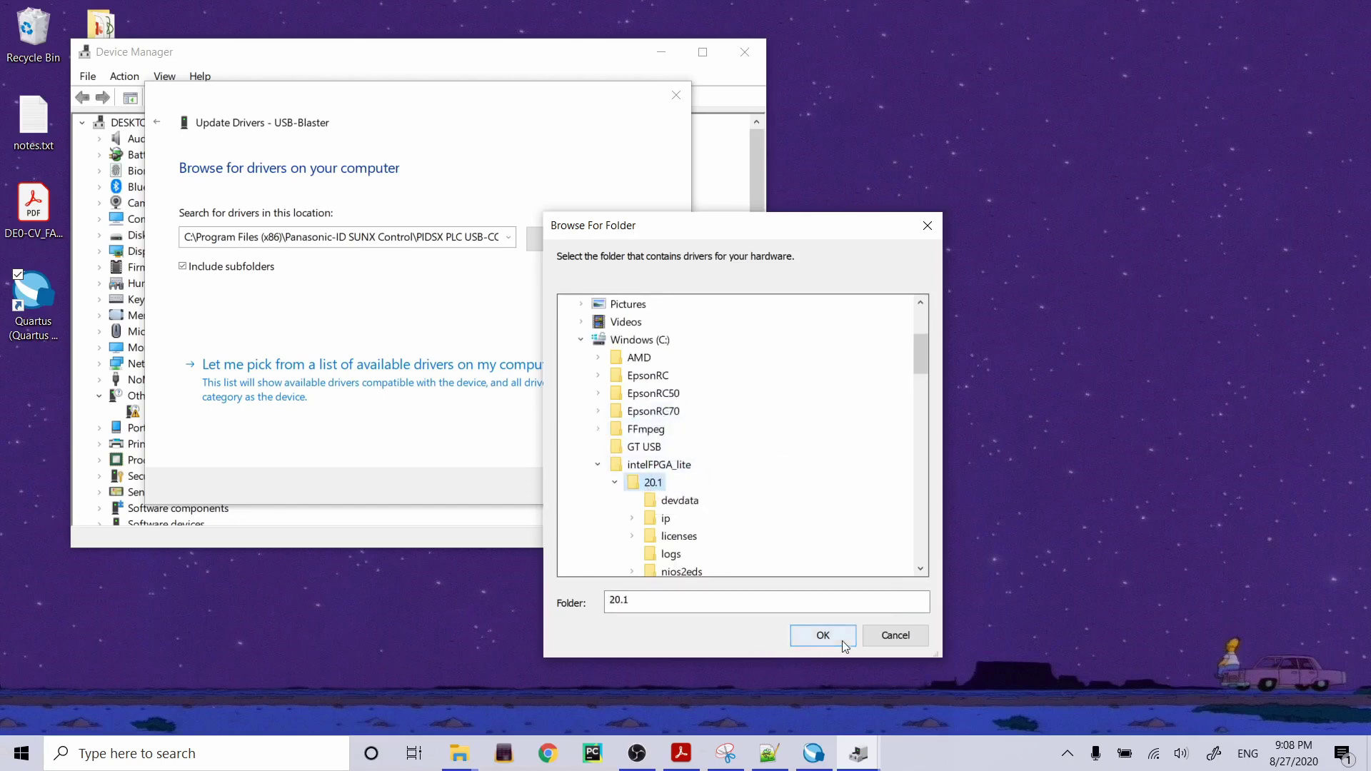
click(842, 641)
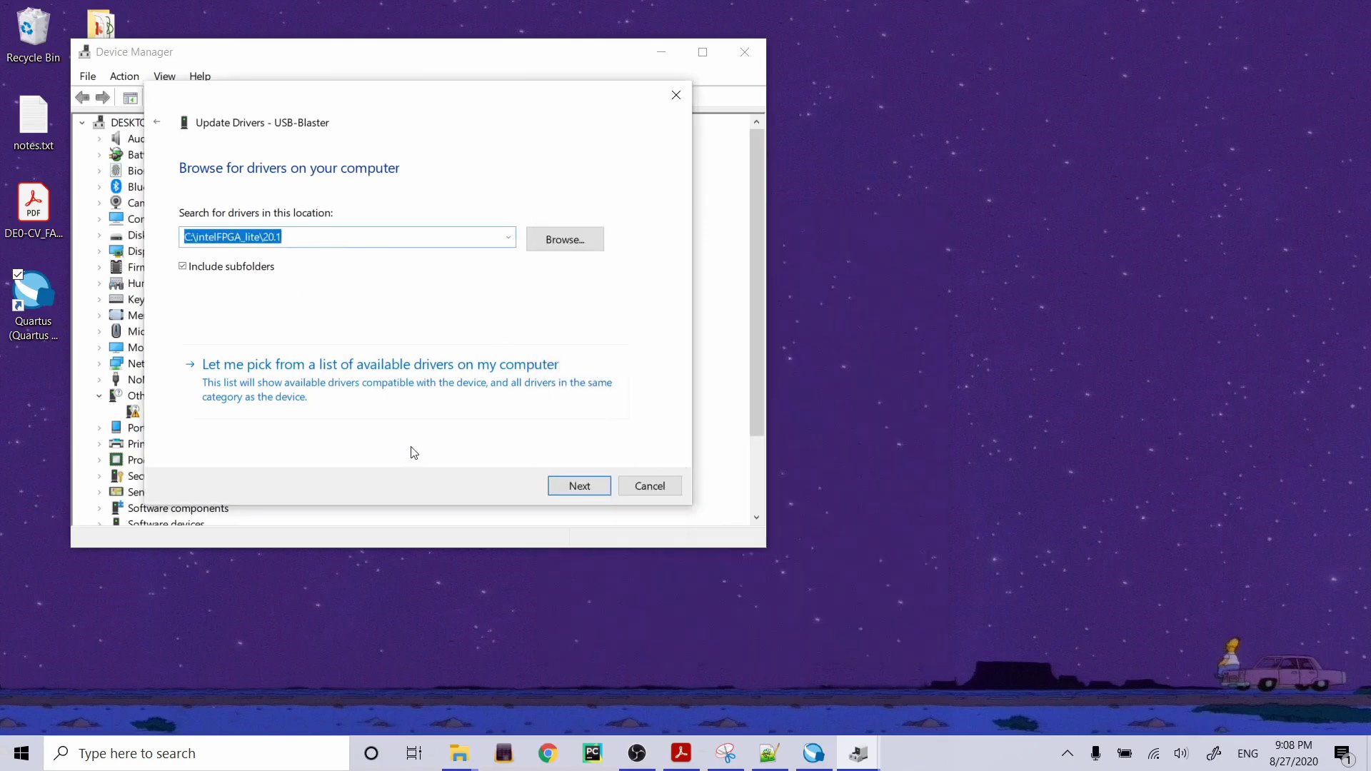
click(582, 484)
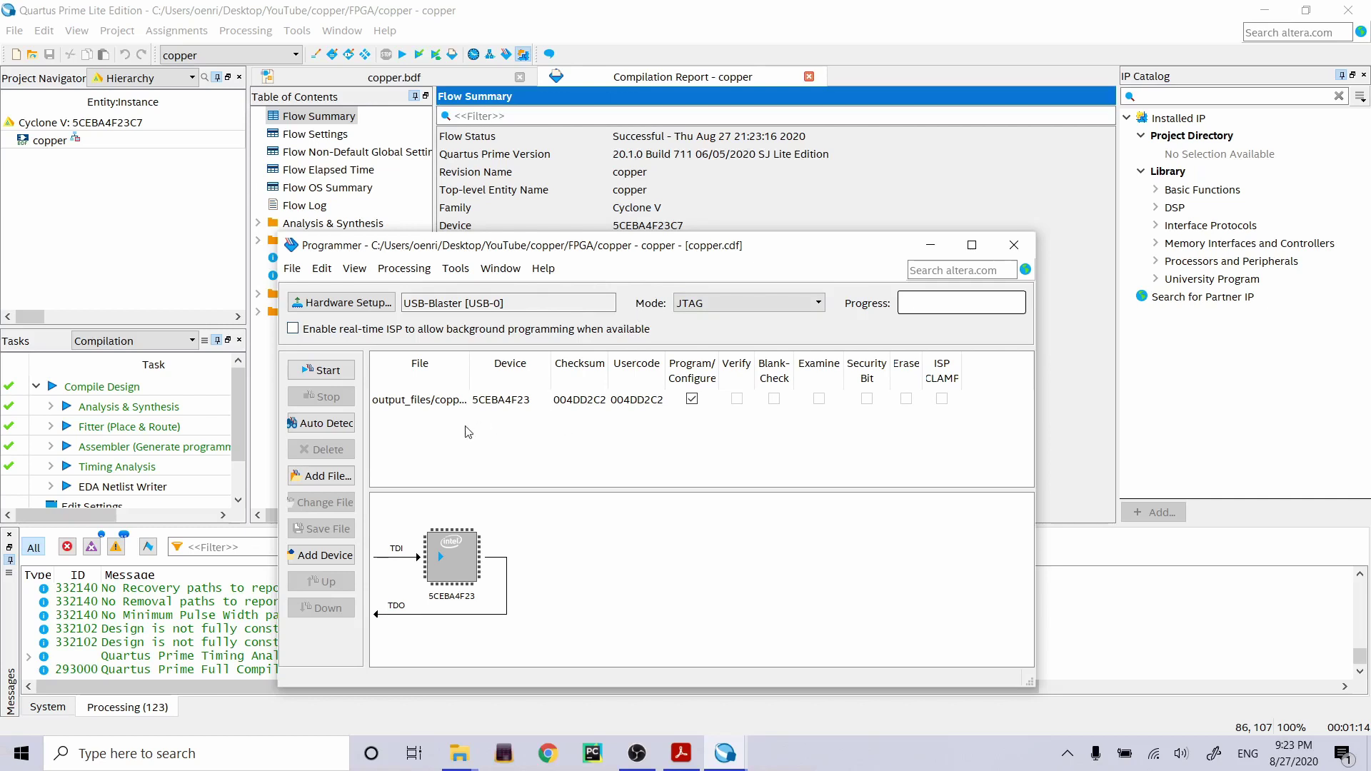
Switch to the FPGA project folder in File Explorer and locate the compiled copper.sof file inside output_files.
click(483, 398)
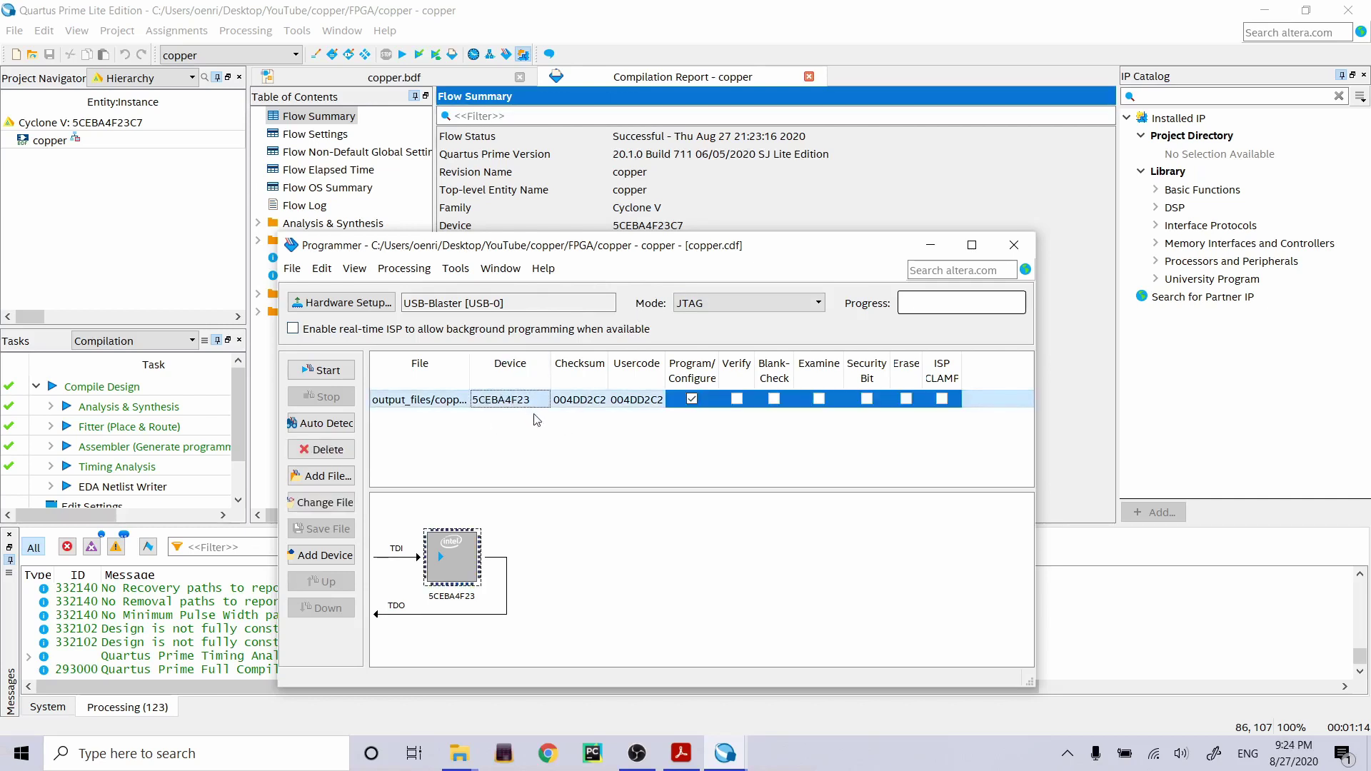
mouse_move(460, 754)
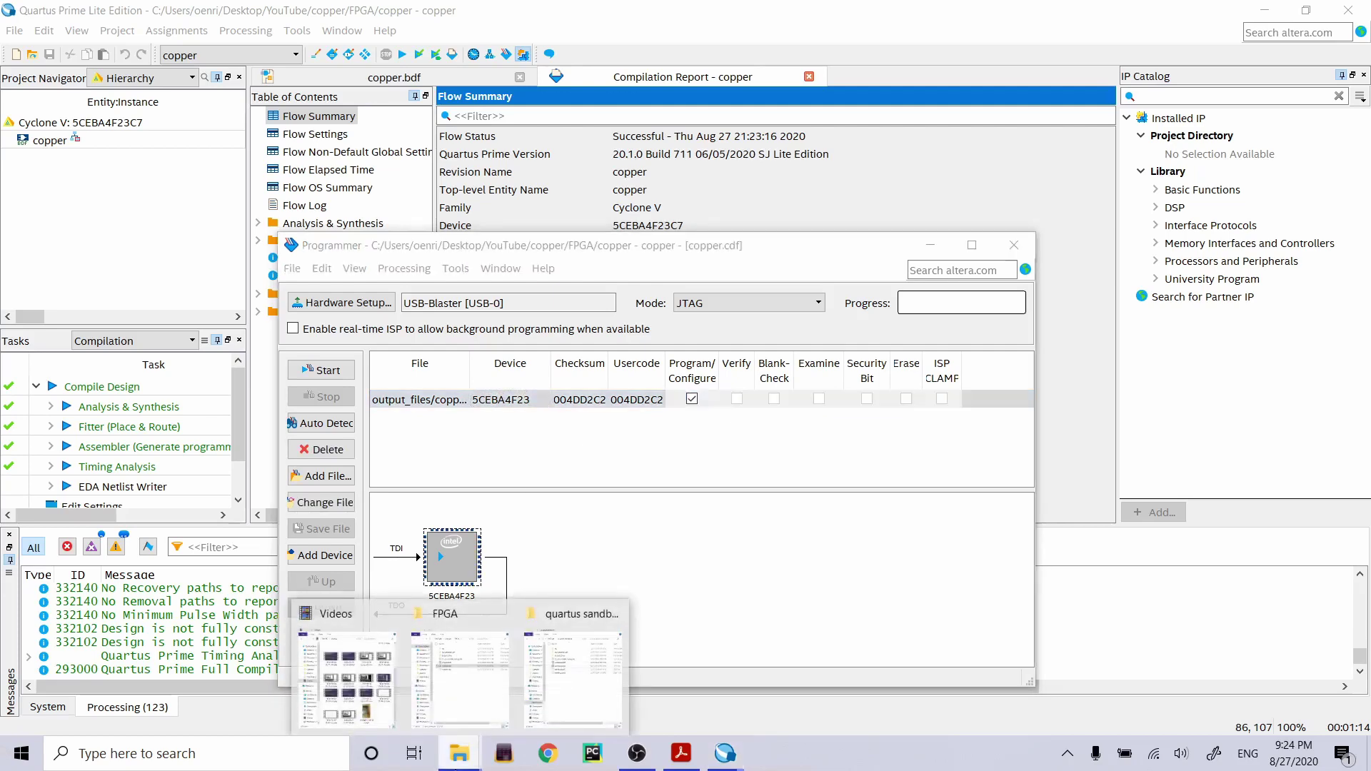
click(471, 704)
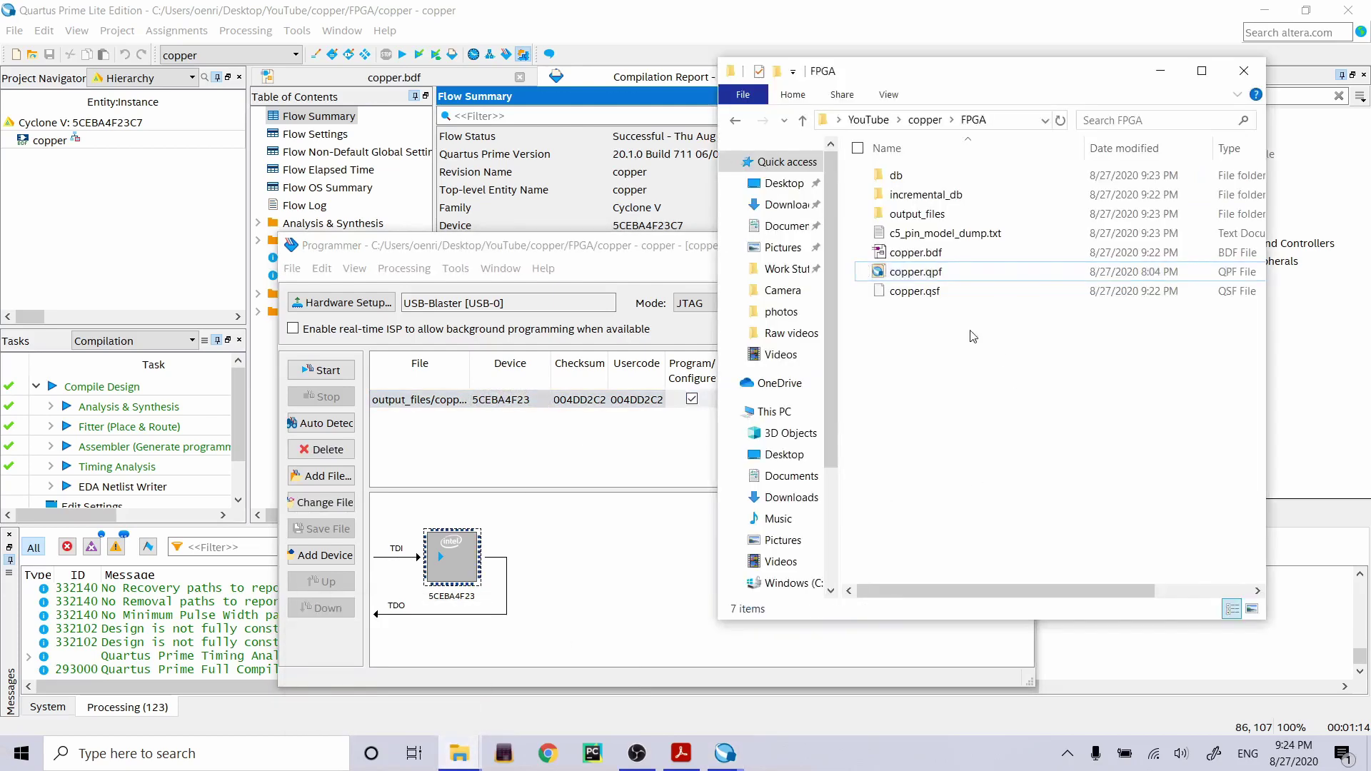
click(950, 215)
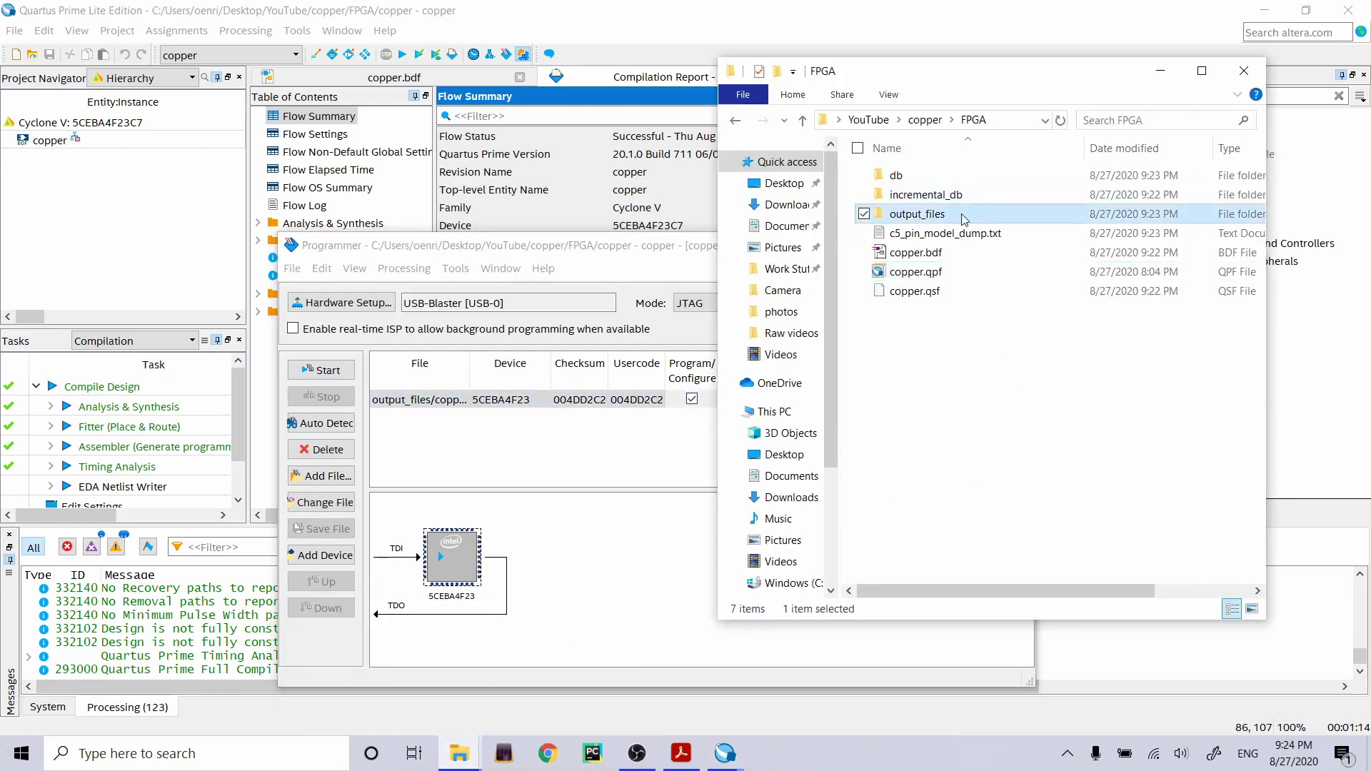
double_click(951, 214)
click(966, 389)
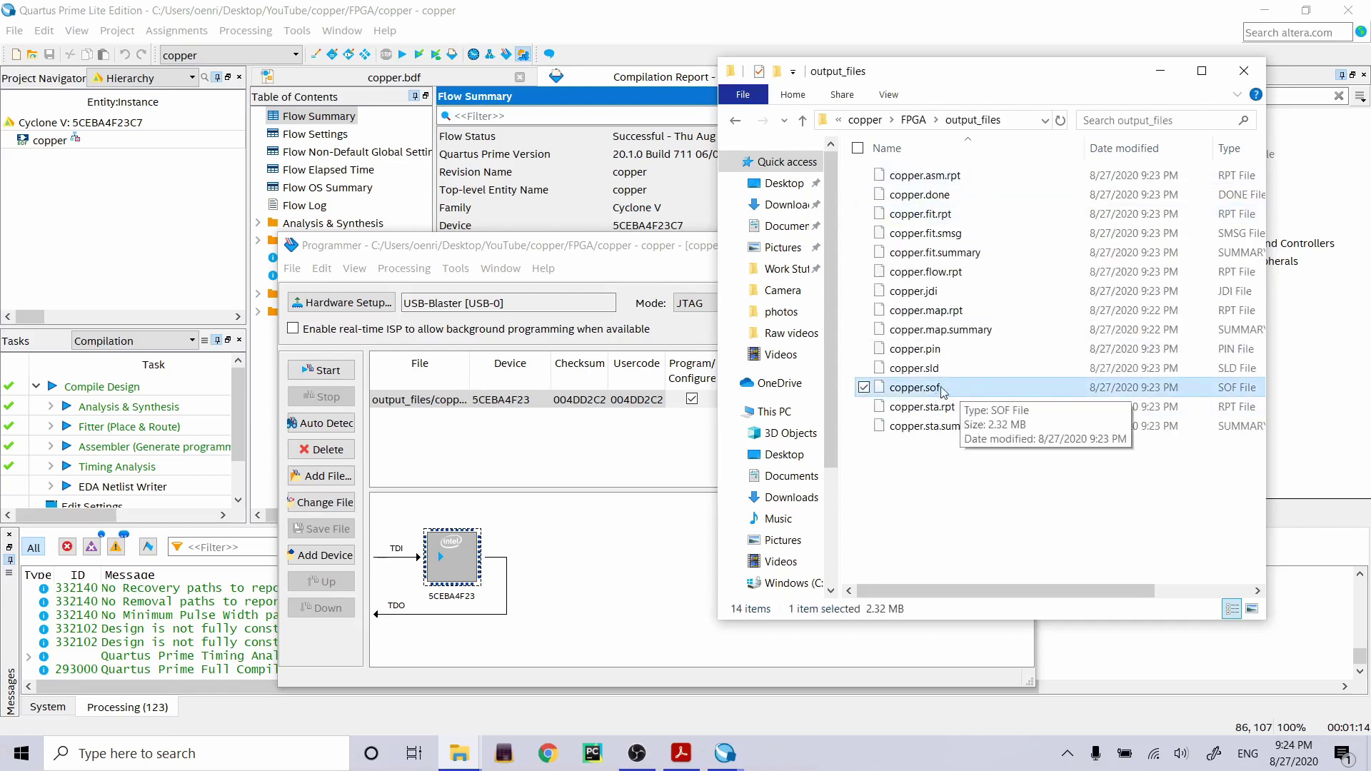
Return to the Programmer and widen the File column to show the full path of the programming file.
click(605, 452)
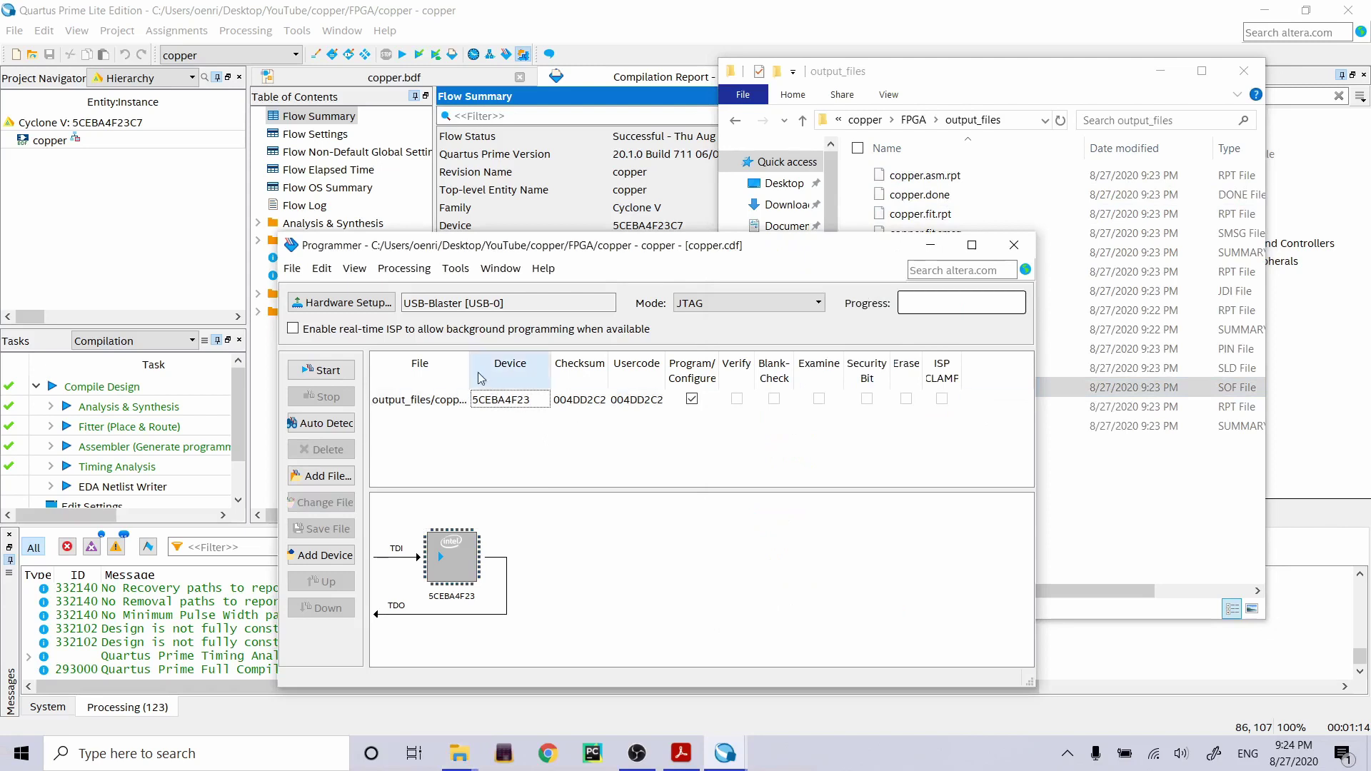
drag(470, 371, 549, 367)
click(479, 402)
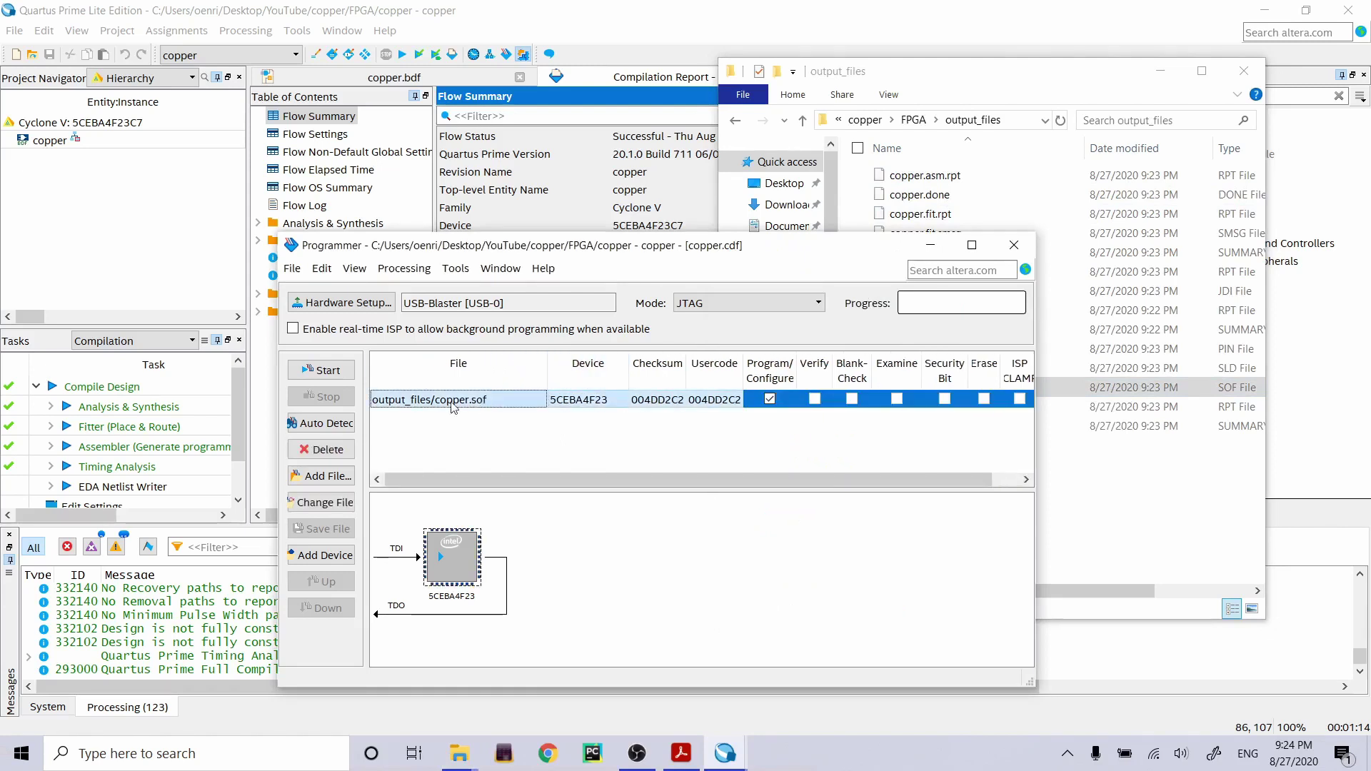
Select the output_files/copper.sof entry and start programming the 5CEBA4F23 device through the USB-Blaster.
click(564, 445)
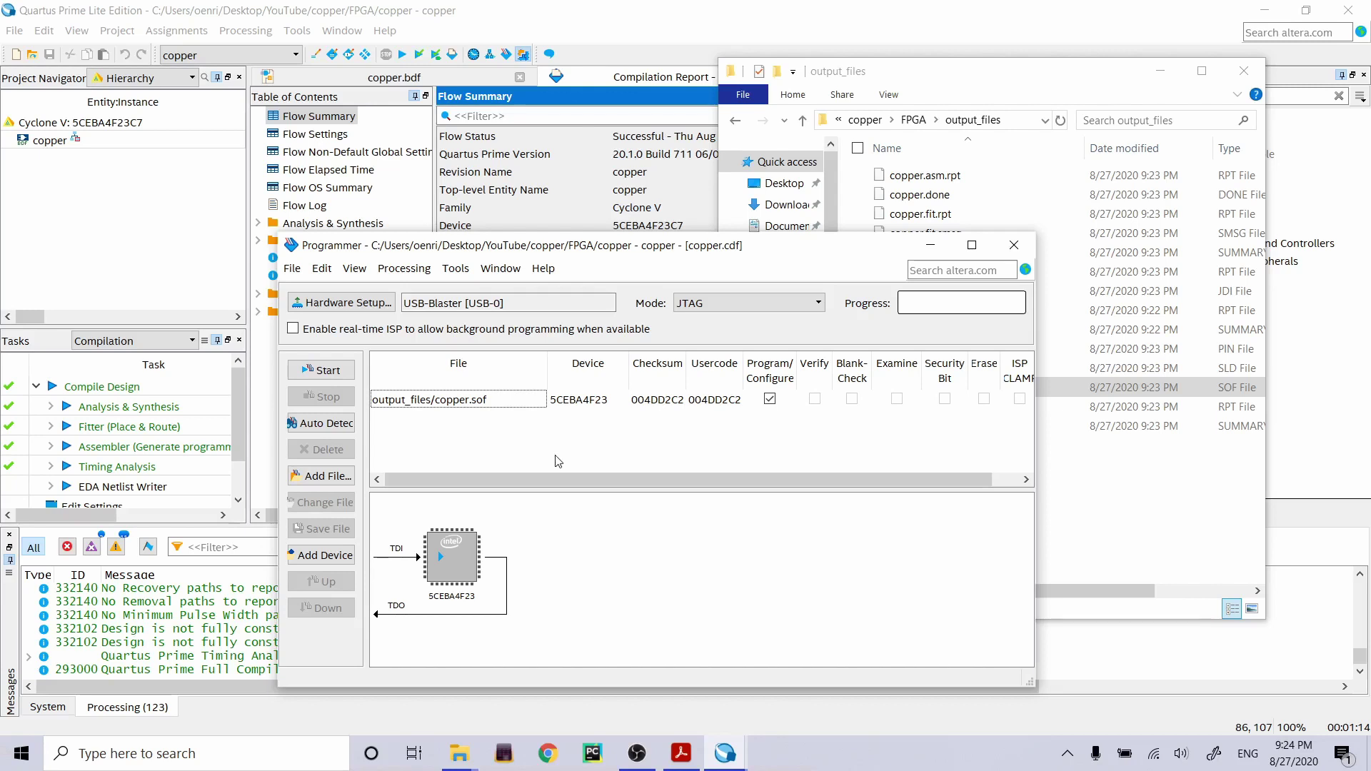
click(504, 401)
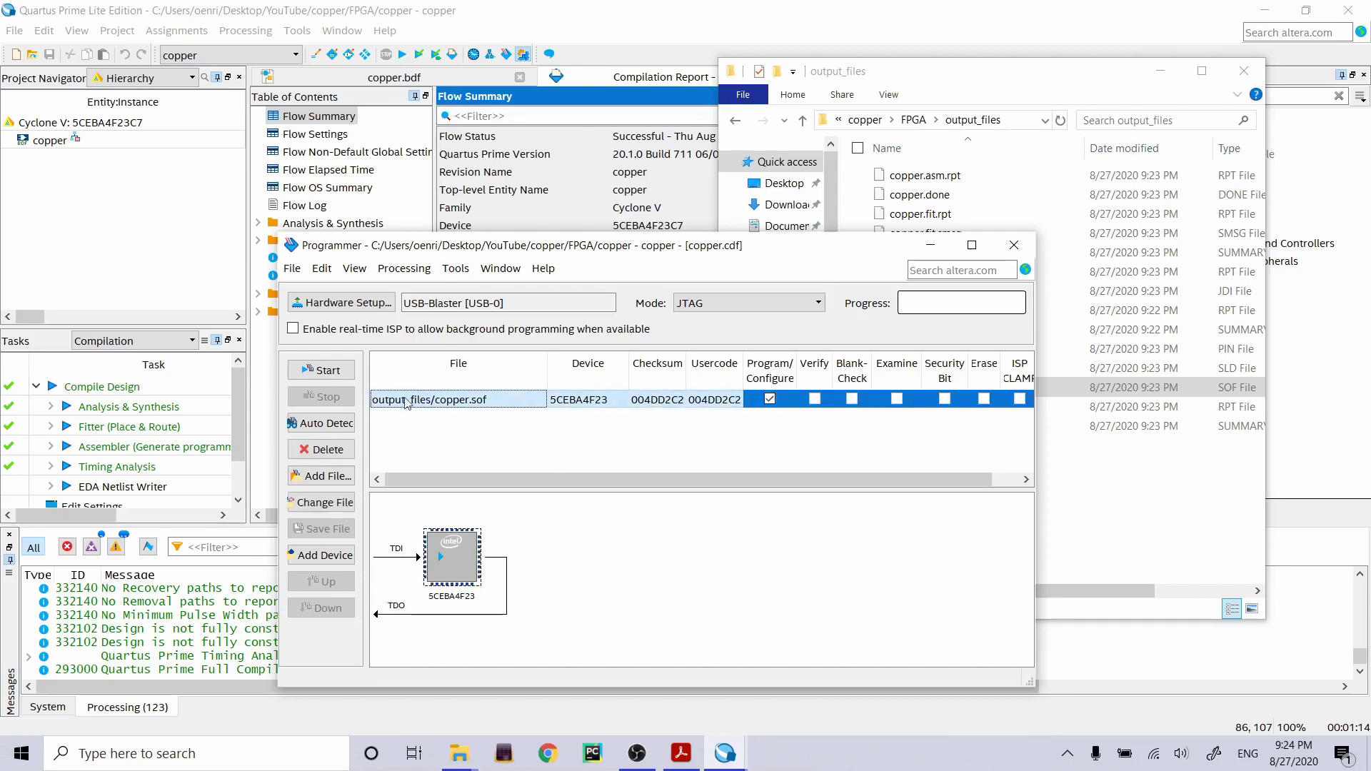
click(340, 372)
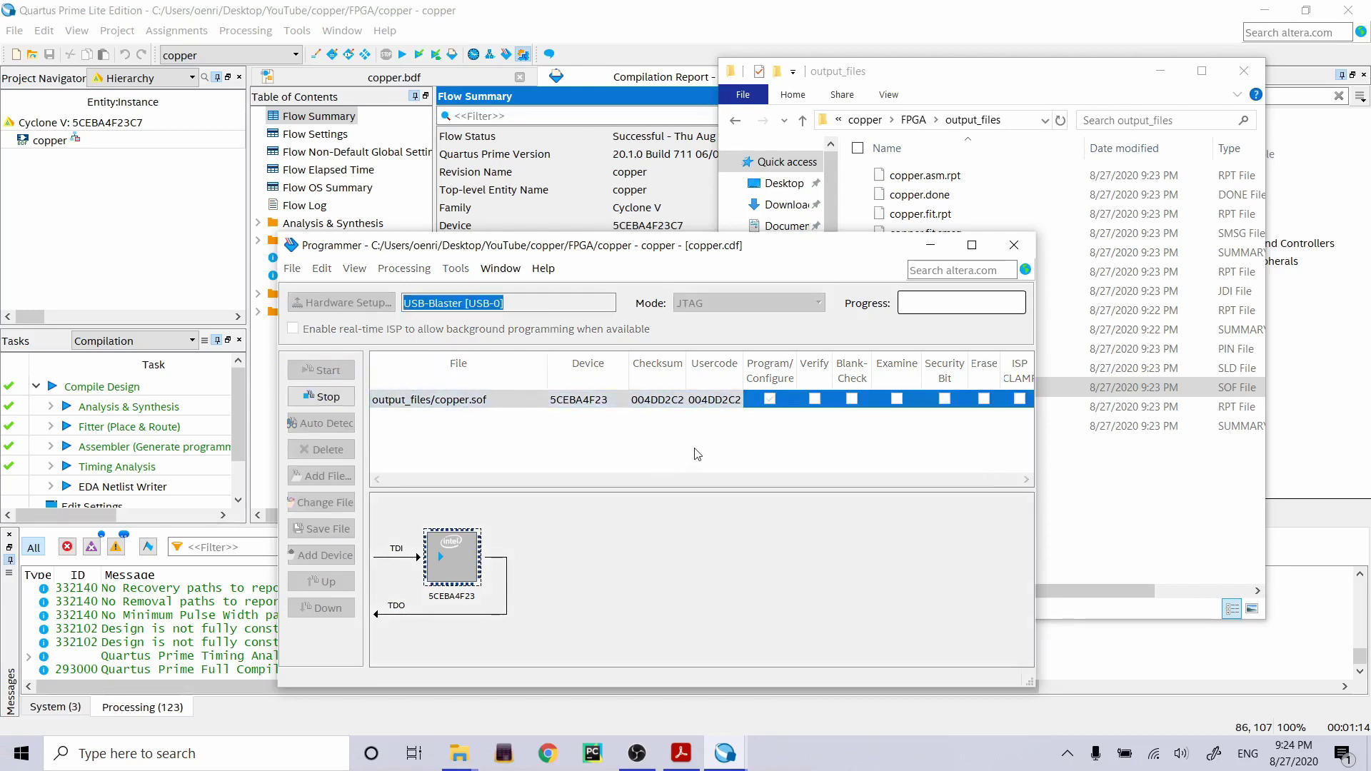